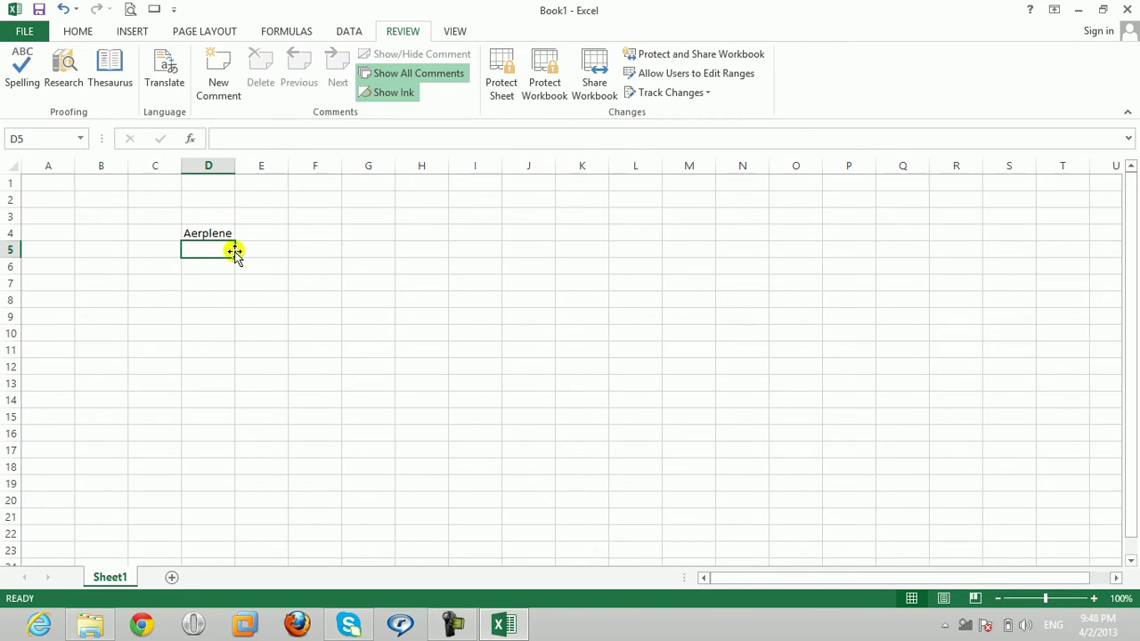
Step: Select cell D4, which holds the misspelled word Aerplene
left_click(221, 232)
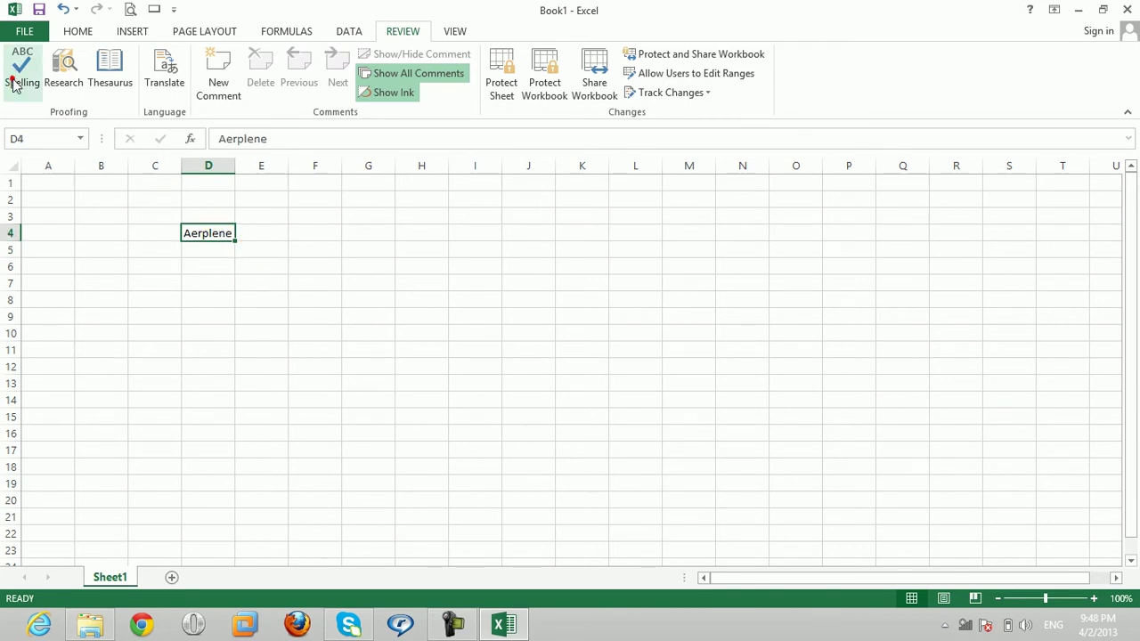
Step: Spell-check the sheet to change Aerplene in D4 to Airplane, then undo the correction
left_click(16, 75)
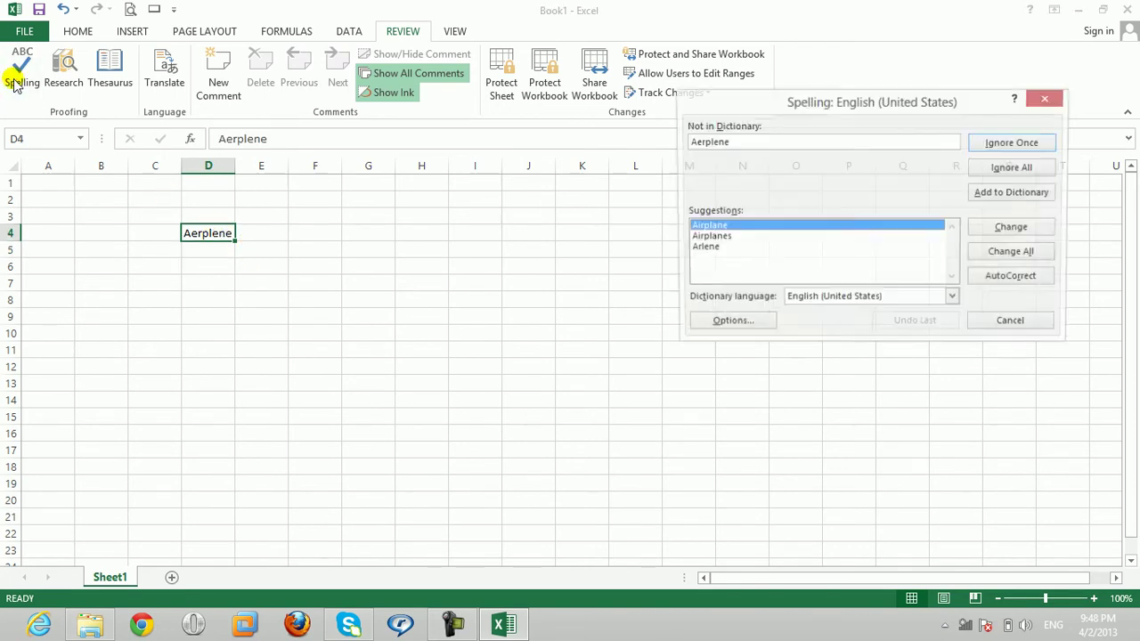
left_click(704, 247)
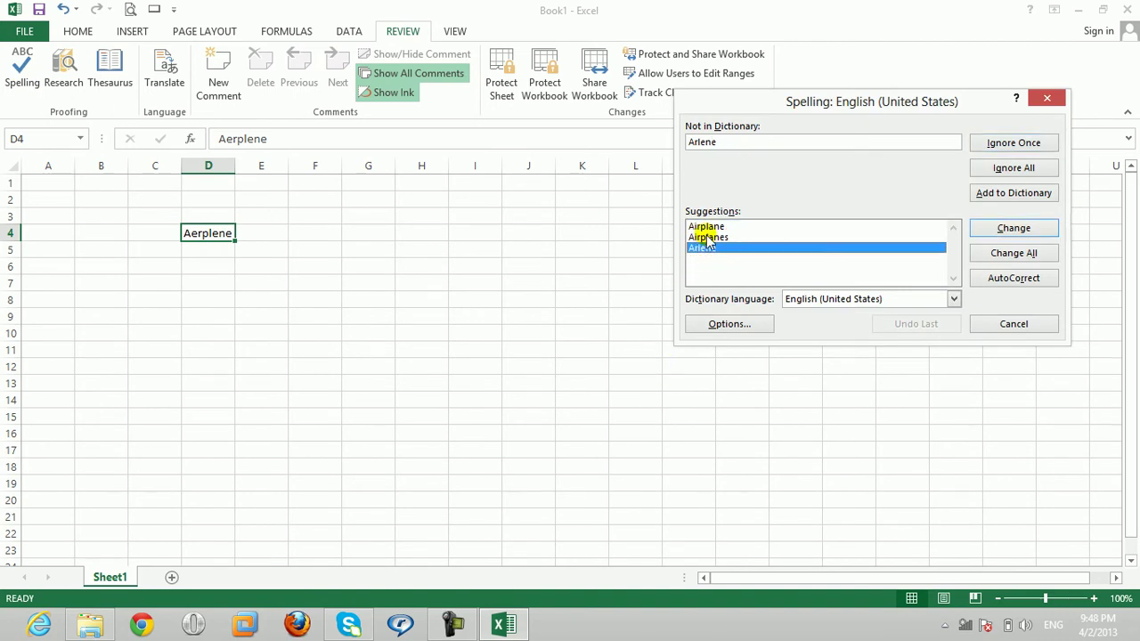
left_click(708, 227)
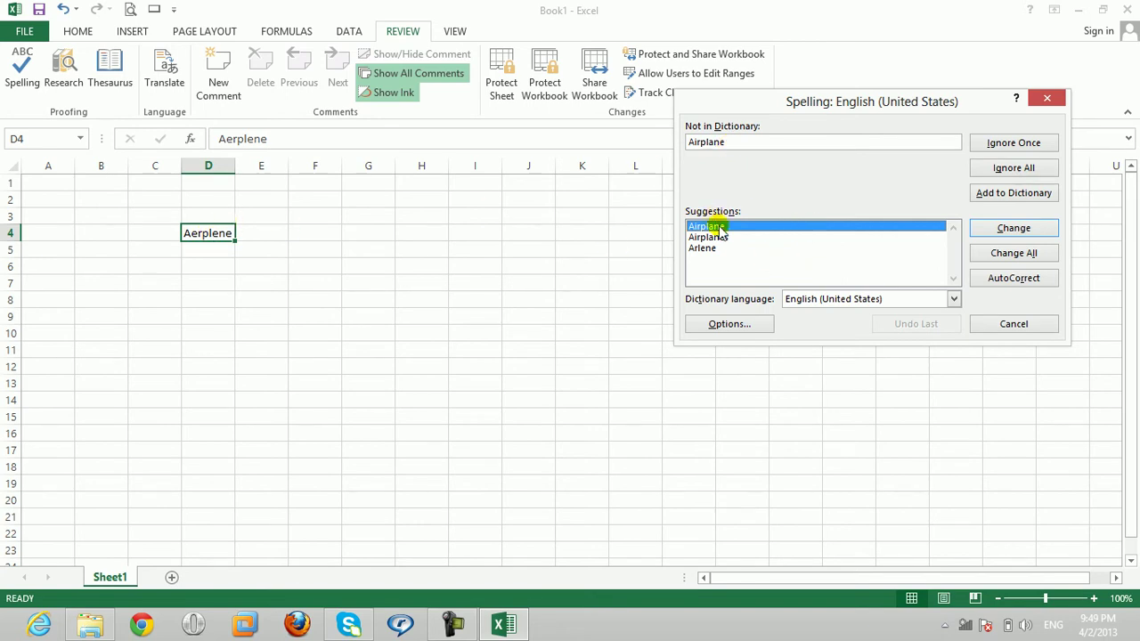
left_click(1025, 229)
left_click(583, 356)
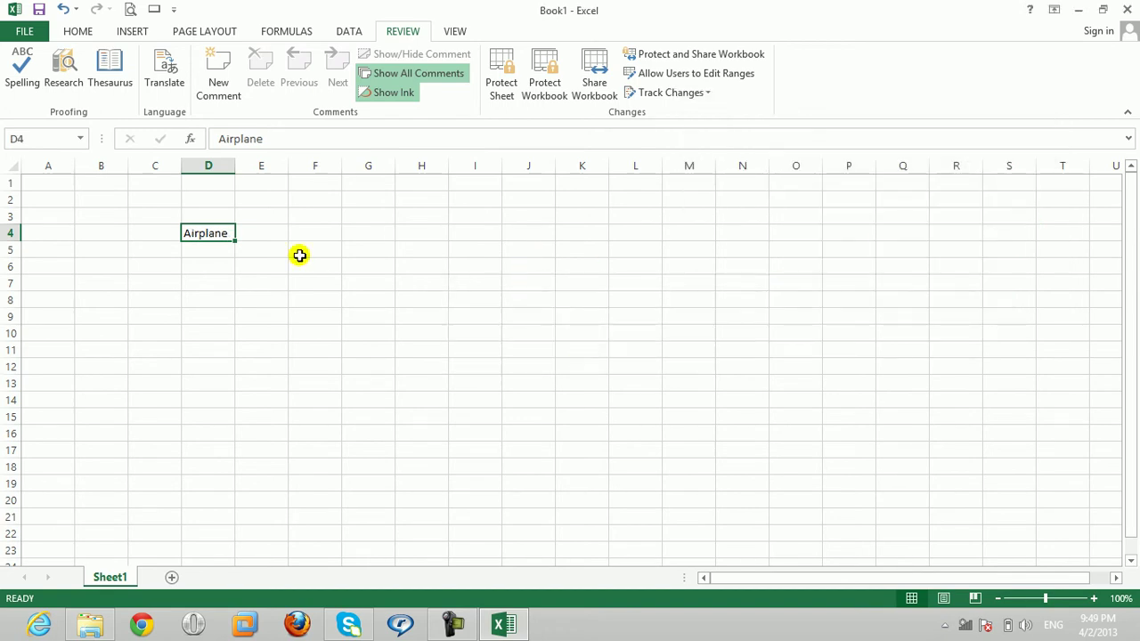
key("ctrl+z")
Step: Fix Aerplene to Airplane with Change All in the spelling check, then undo it again
left_click(20, 75)
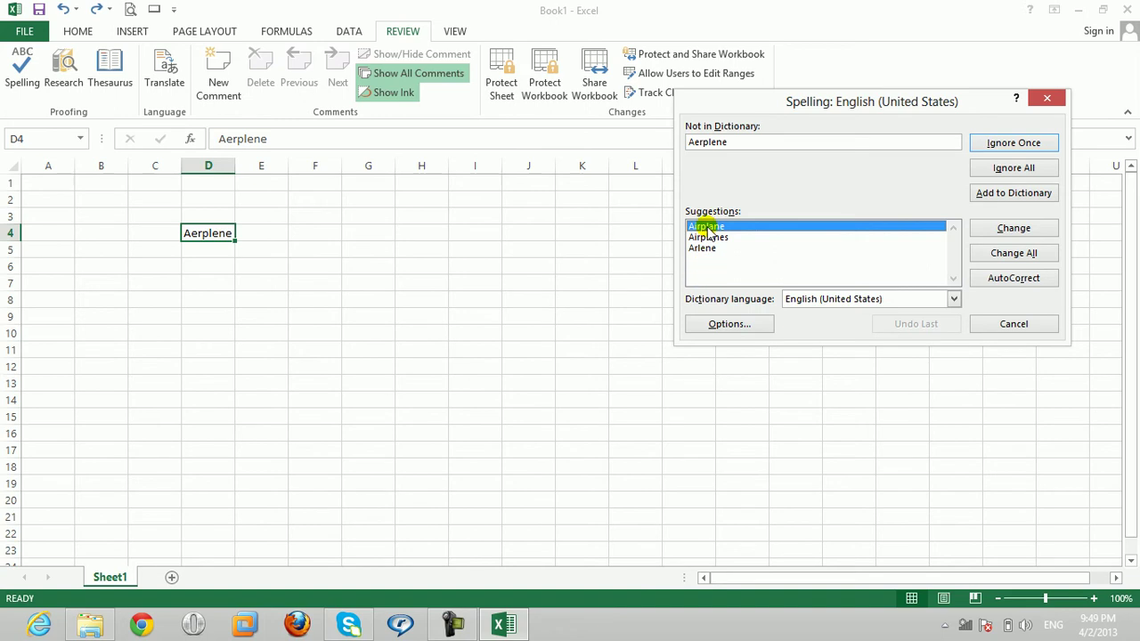
left_click(1012, 253)
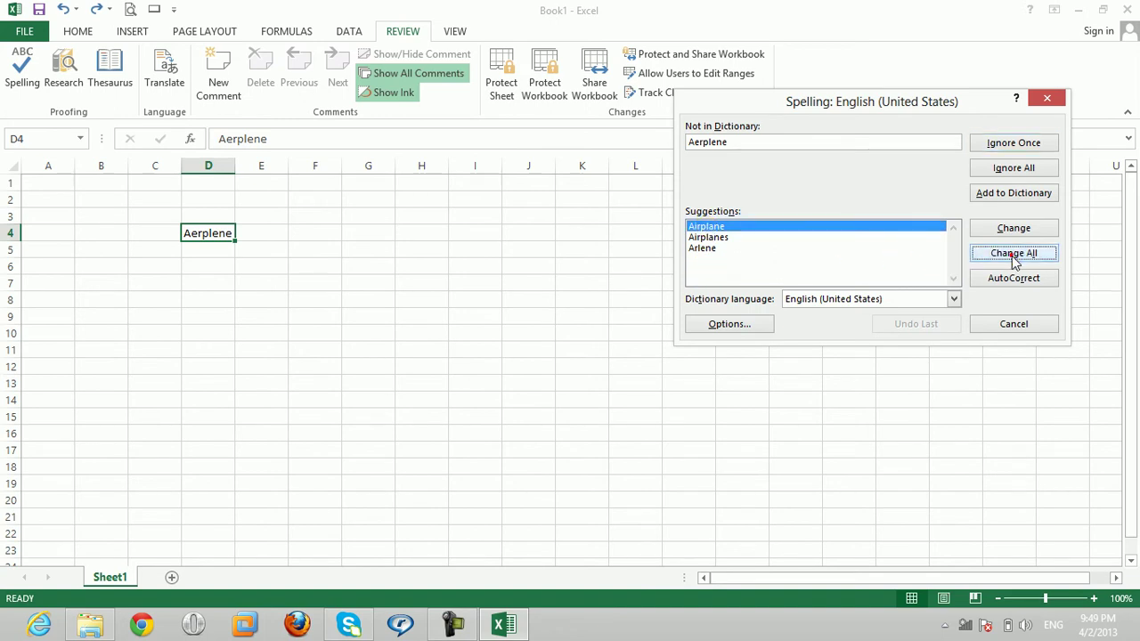
left_click(554, 358)
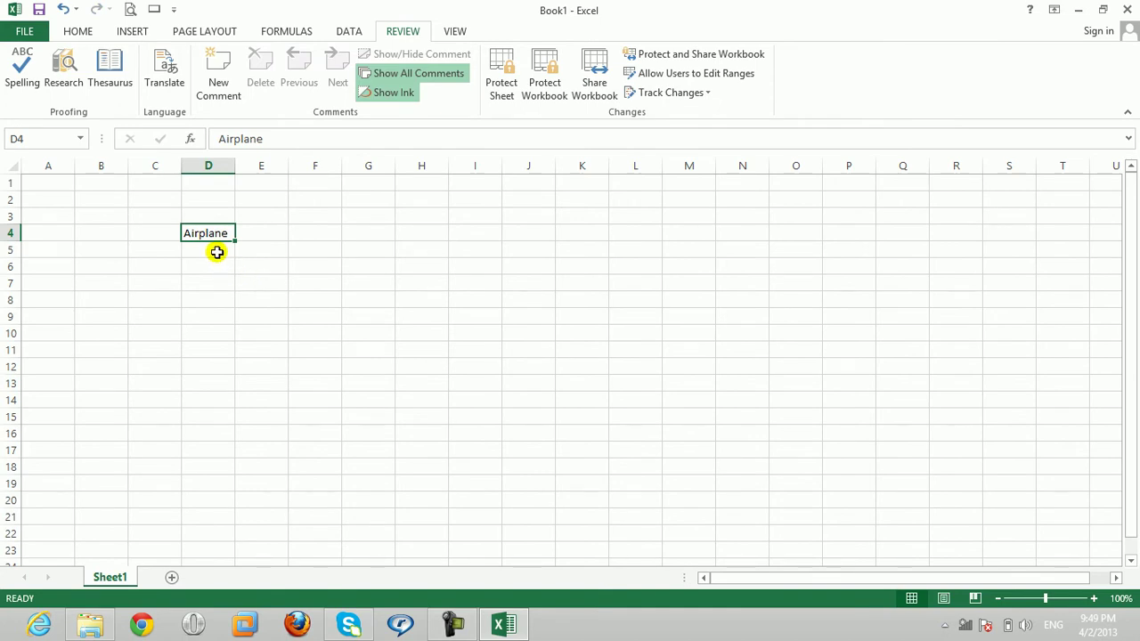
key("ctrl+z")
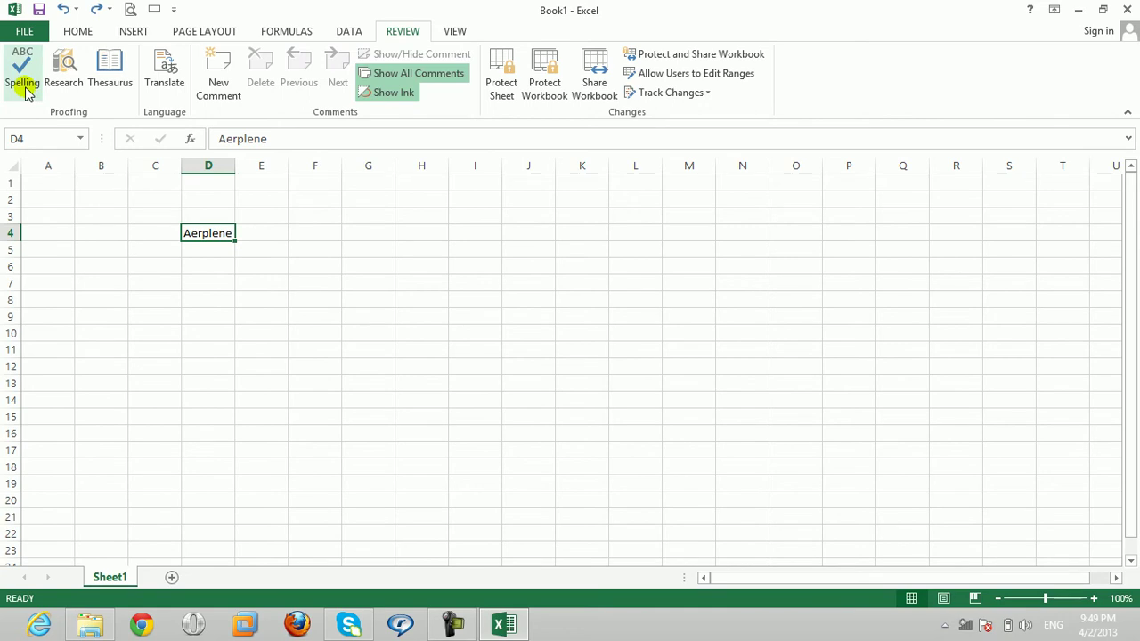
Step: Rerun the spelling check and add the Aerplene-to-Airplane correction to AutoCorrect
left_click(25, 89)
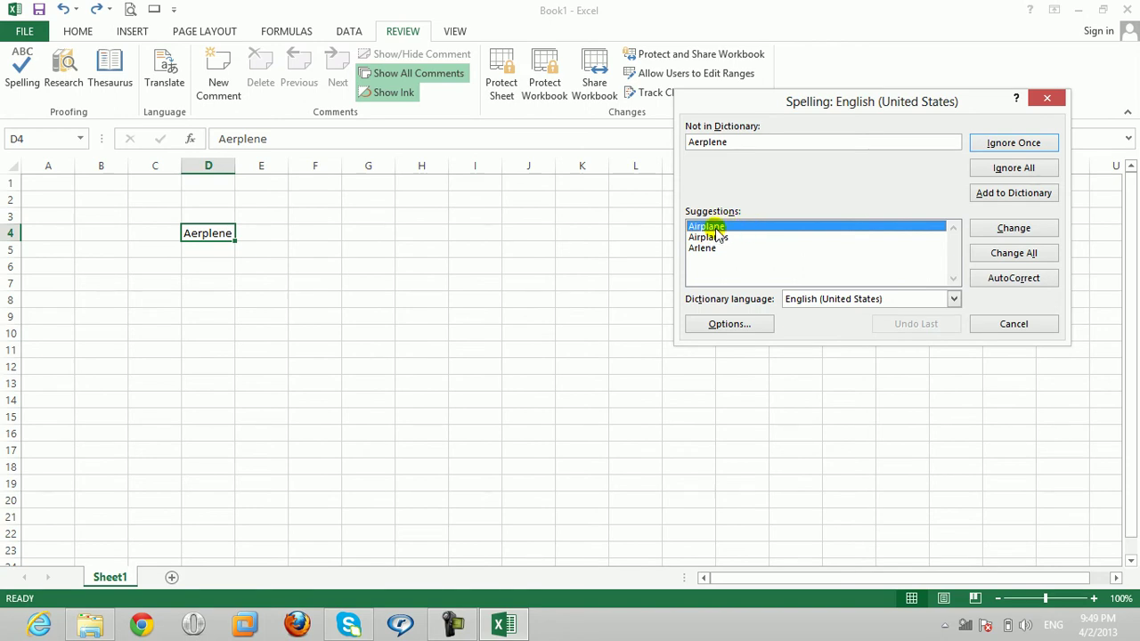
left_click(994, 284)
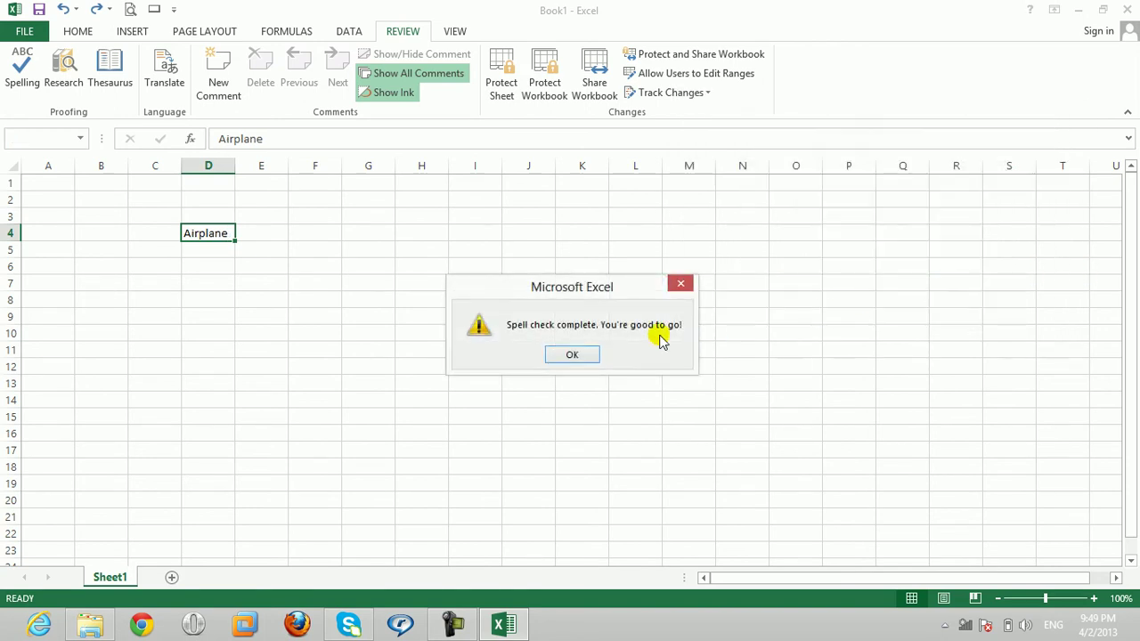
left_click(572, 355)
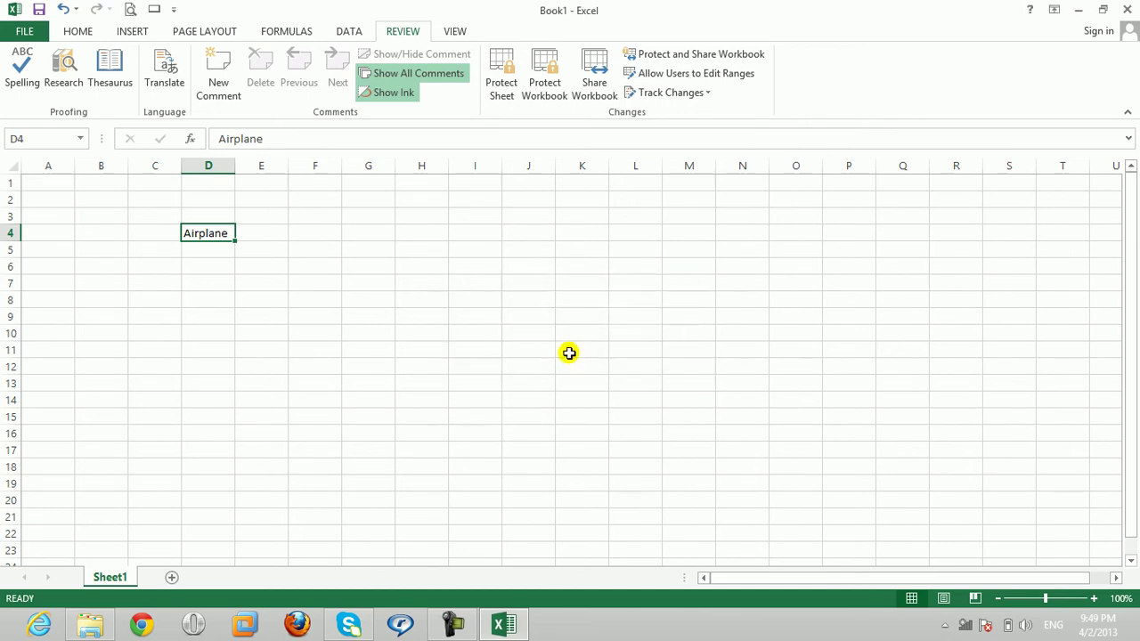
Step: Type the misspelling into D5 so AutoCorrect turns it into Airplane
key("Return")
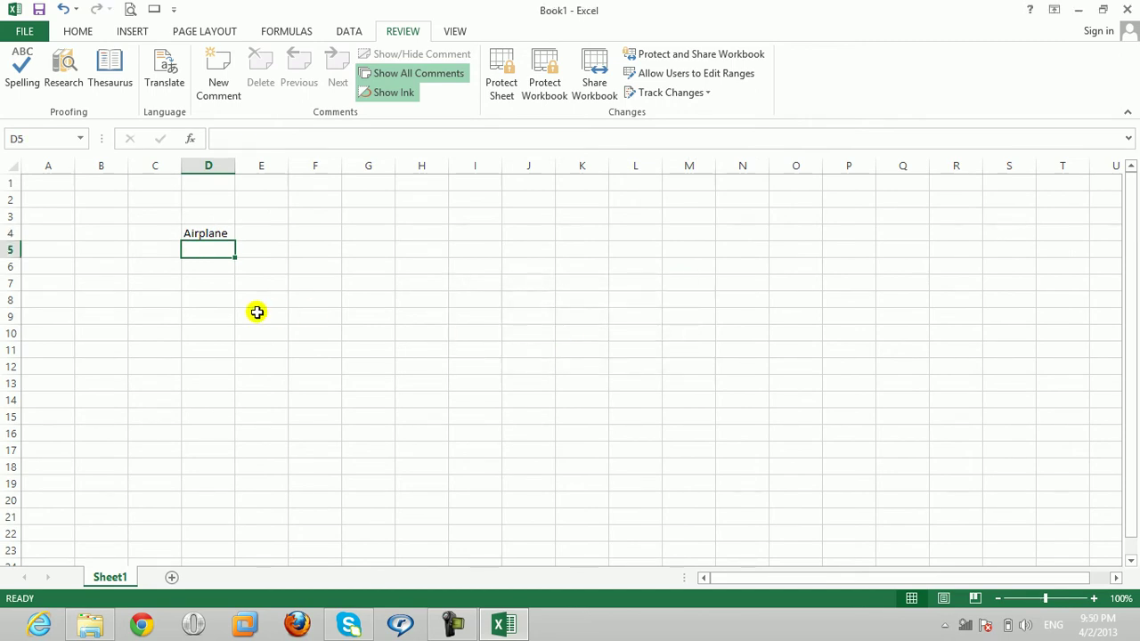
type("A")
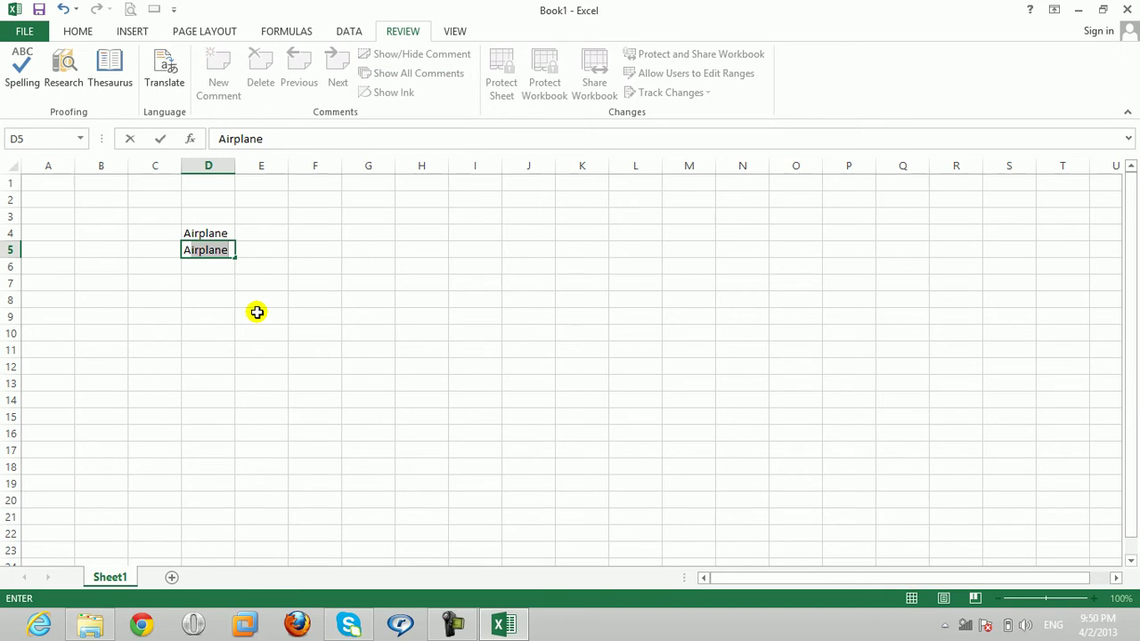
type("erepl")
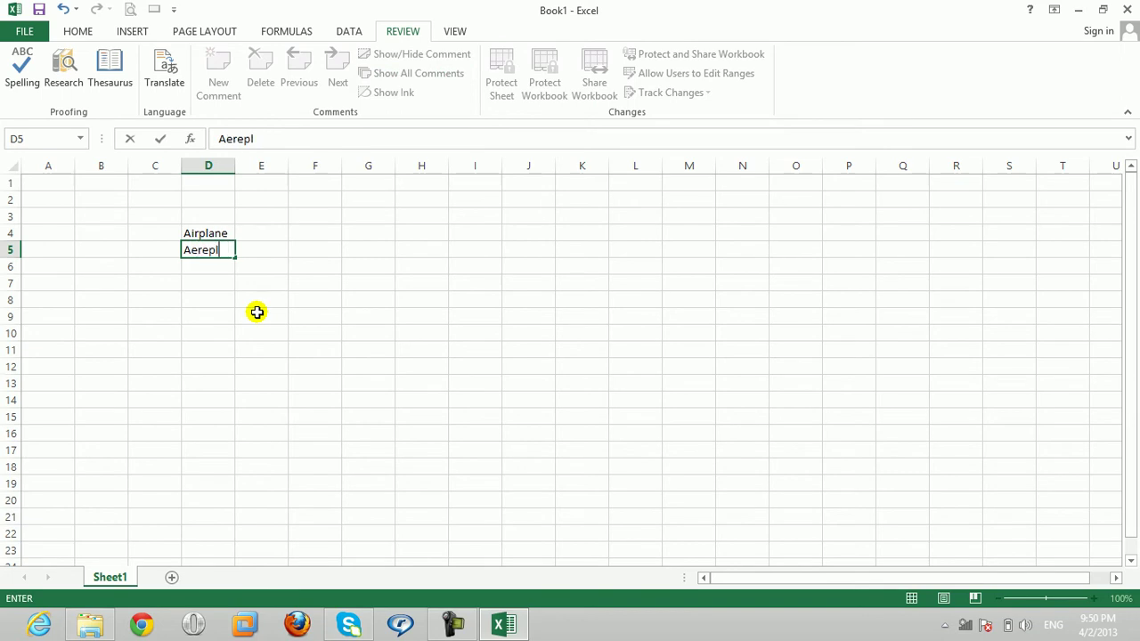
type("ne")
key("Return")
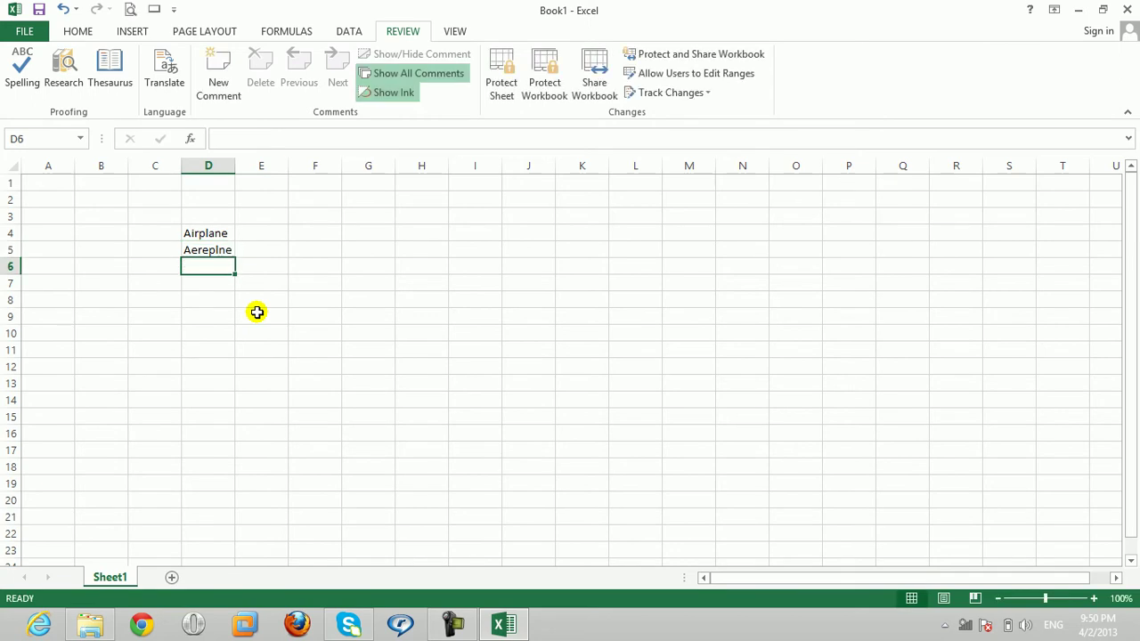
key("Up")
type("Ae")
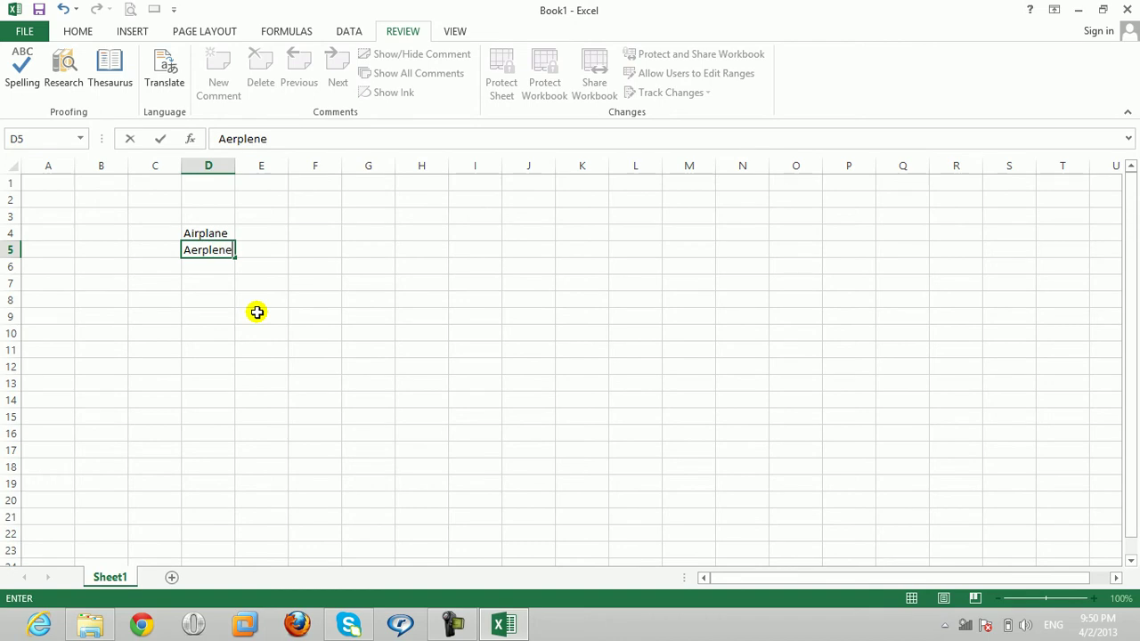
key("Return")
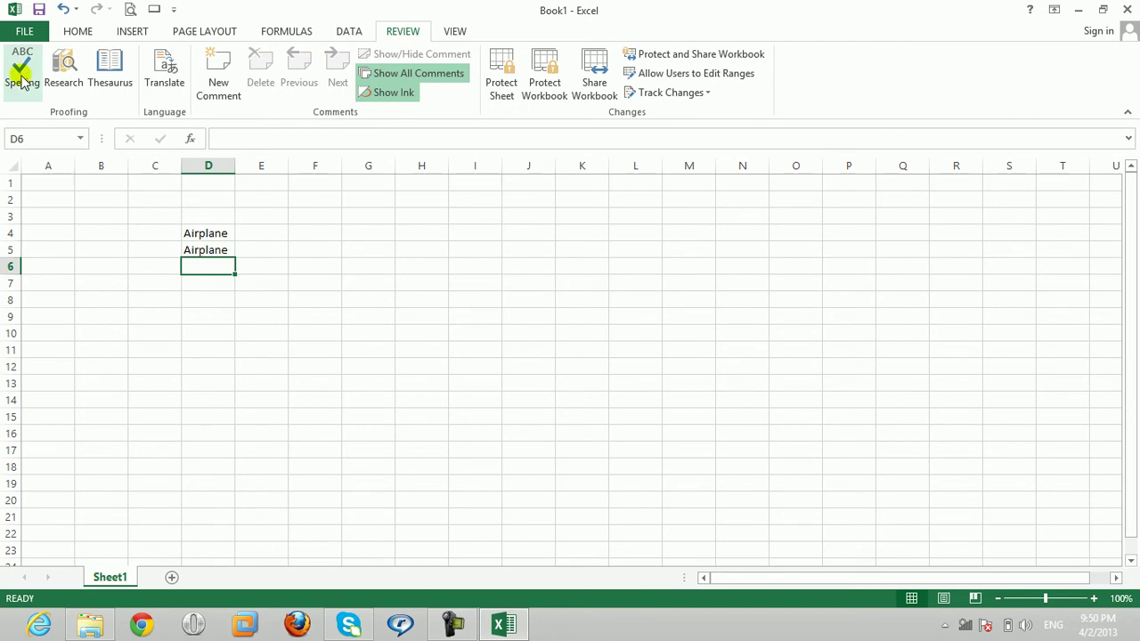
Step: Fill every cell of E7:M17 with the name Ahmad using Ctrl+Enter
left_click_drag(178, 232, 665, 456)
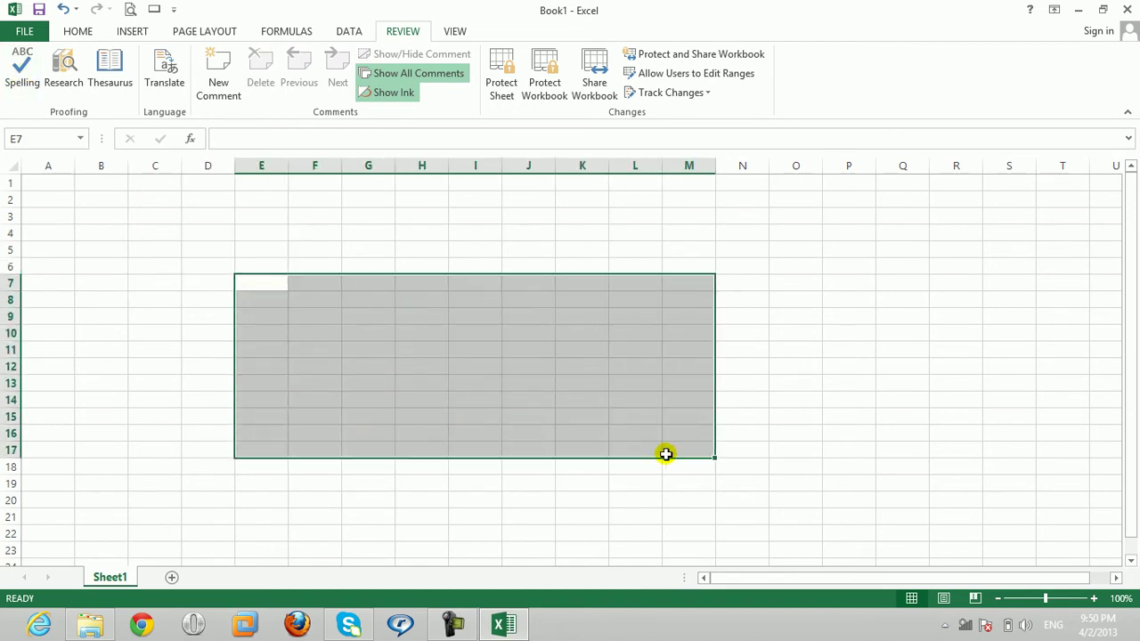
type("Ahmad")
left_click(666, 454)
key("ctrl+z")
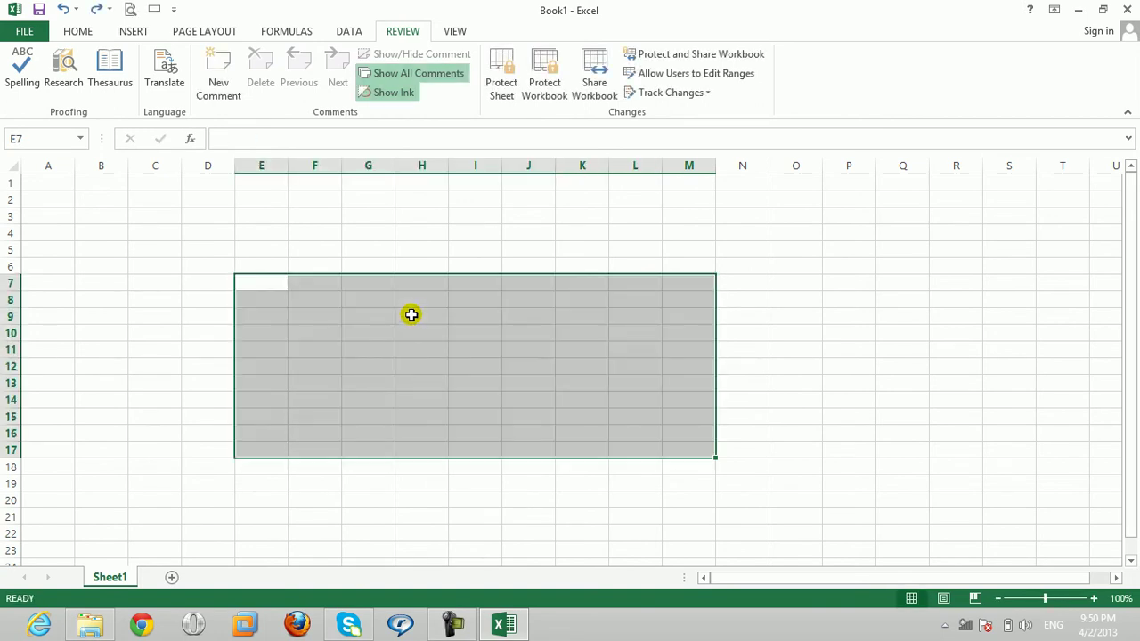
type("Ahmad")
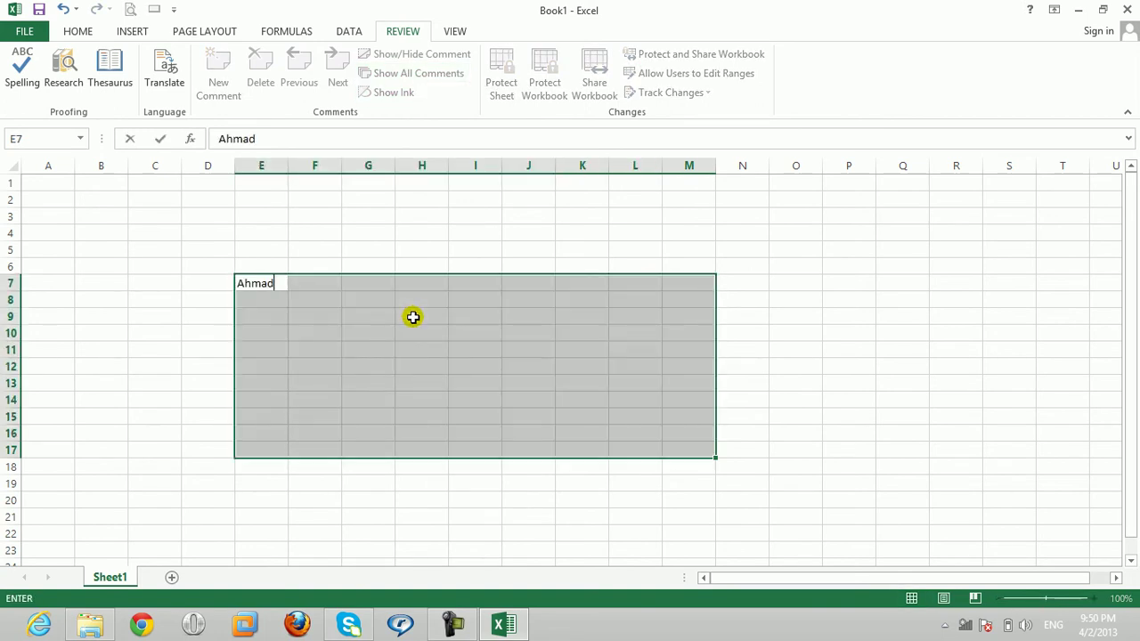
key("ctrl+Return")
Step: Enter School in cell I12 and look it up in the Research pane
left_click(460, 368)
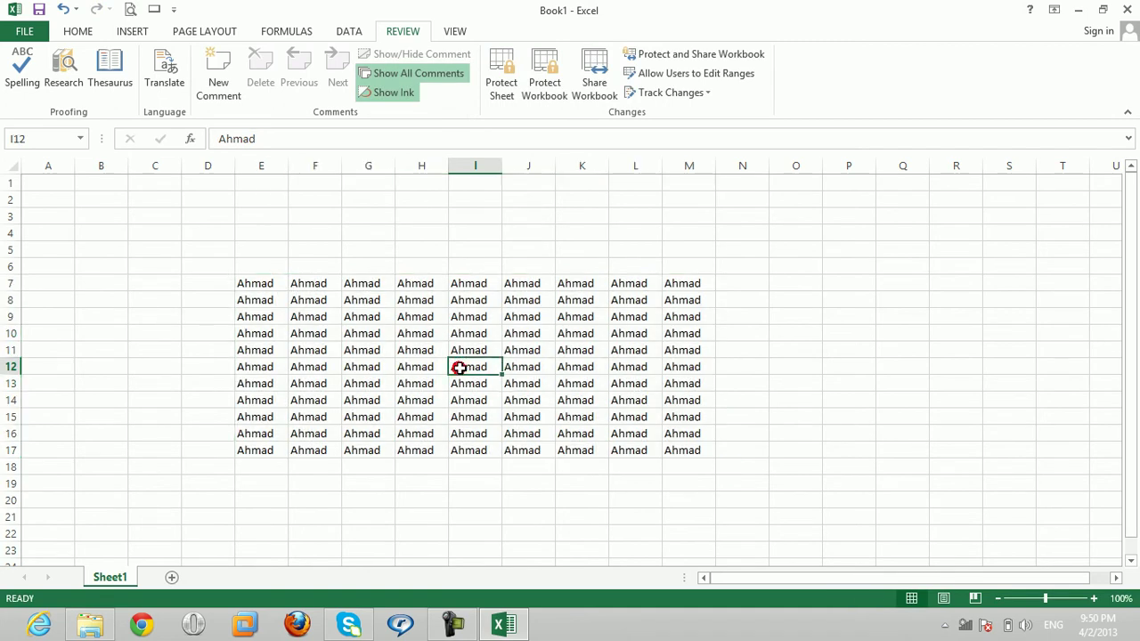
type("Schoo")
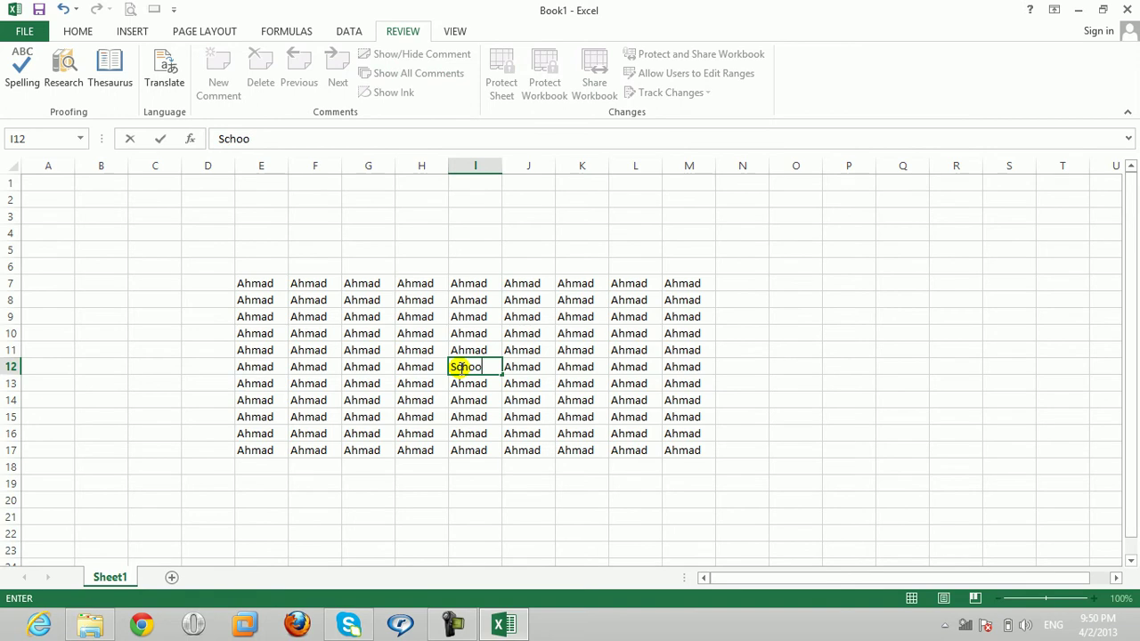
type("l")
left_click(469, 378)
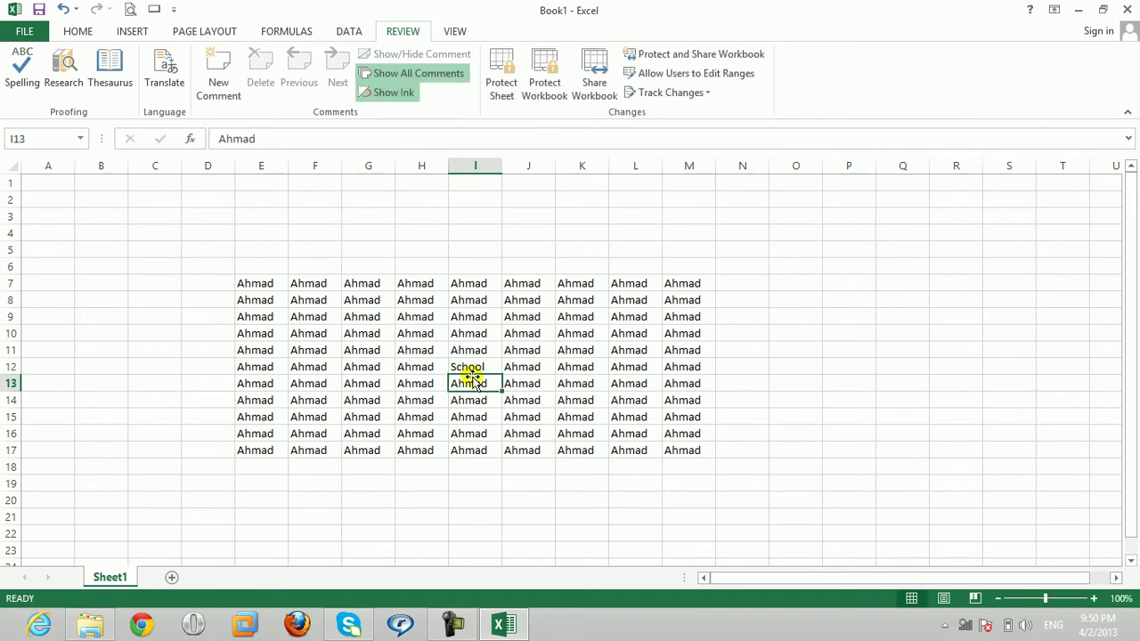
left_click(471, 367)
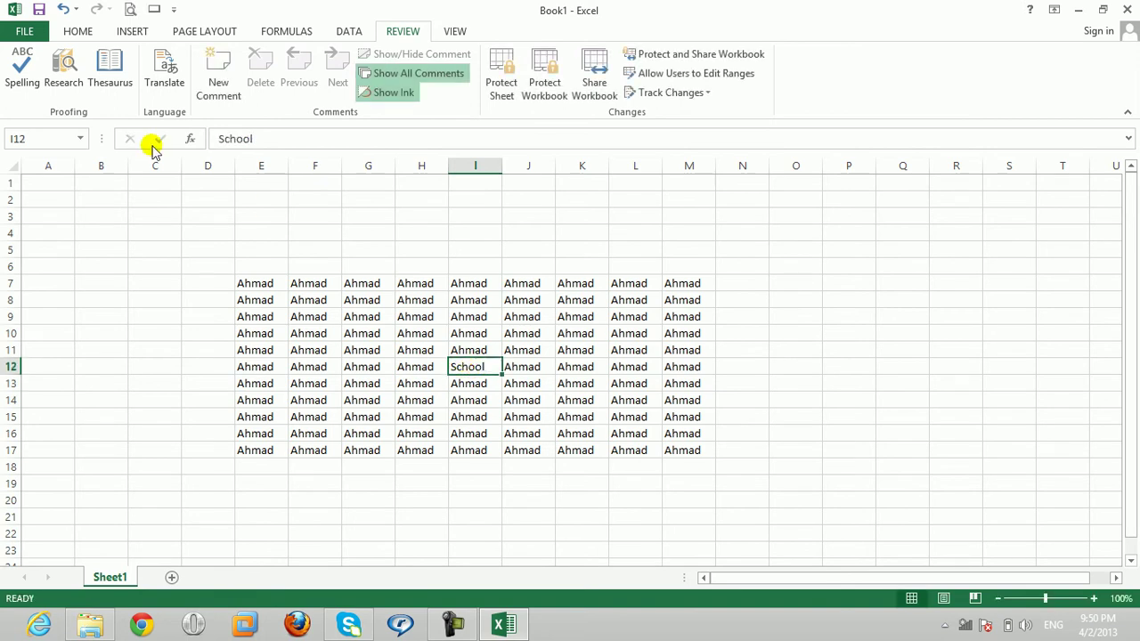
left_click(66, 89)
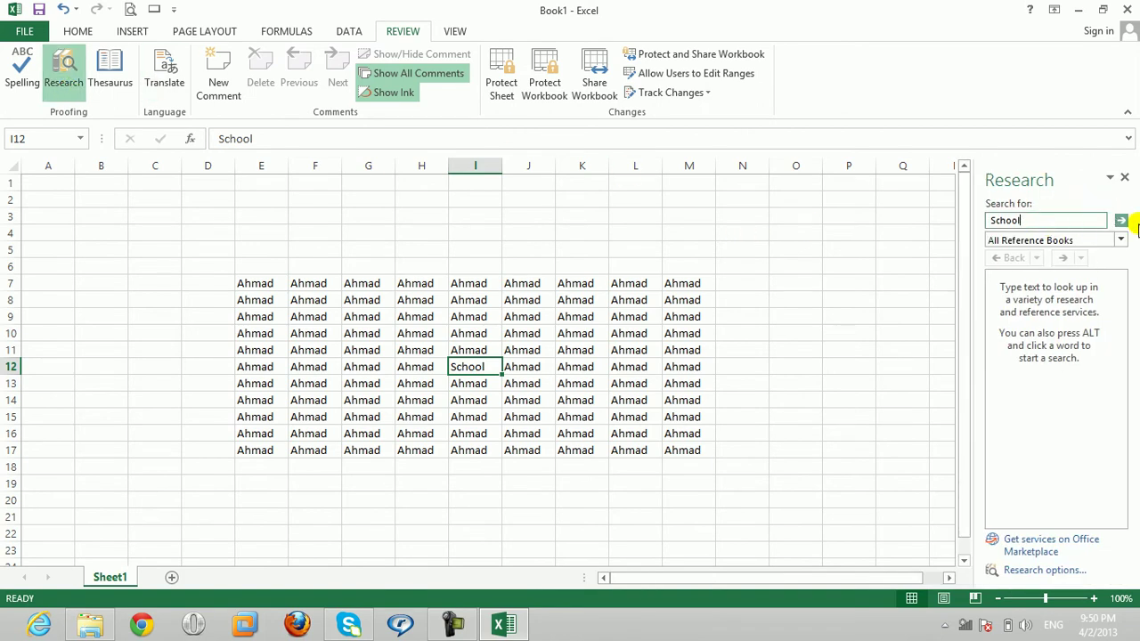
Step: Search School to list synonyms like University and College, then close the Research pane
left_click(1121, 220)
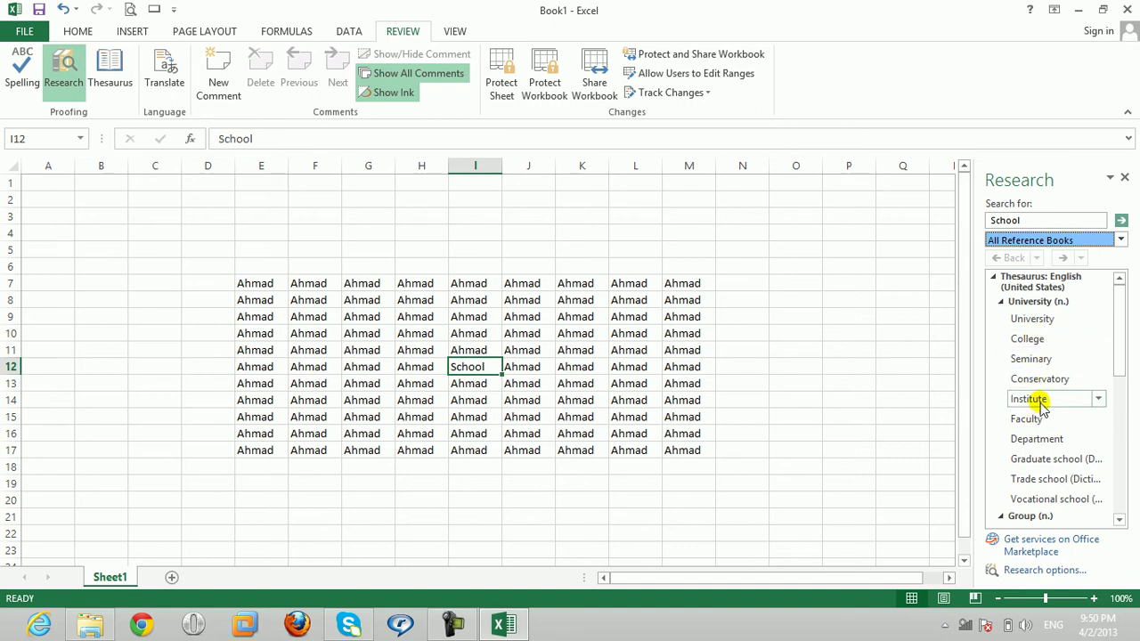
left_click(1125, 177)
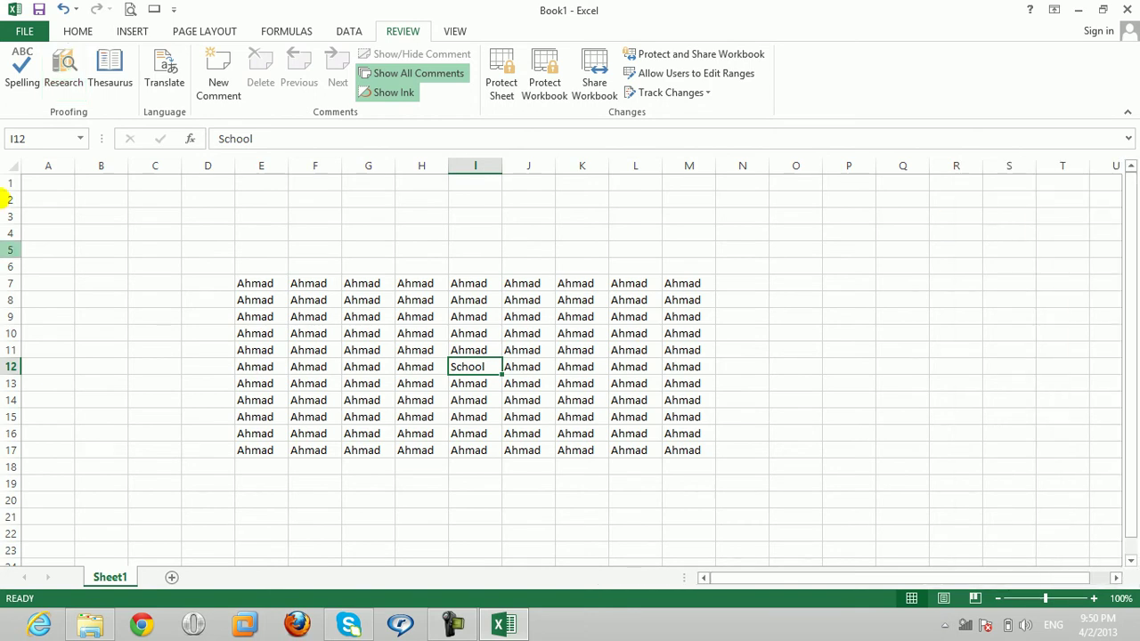
left_click(473, 349)
left_click(473, 365)
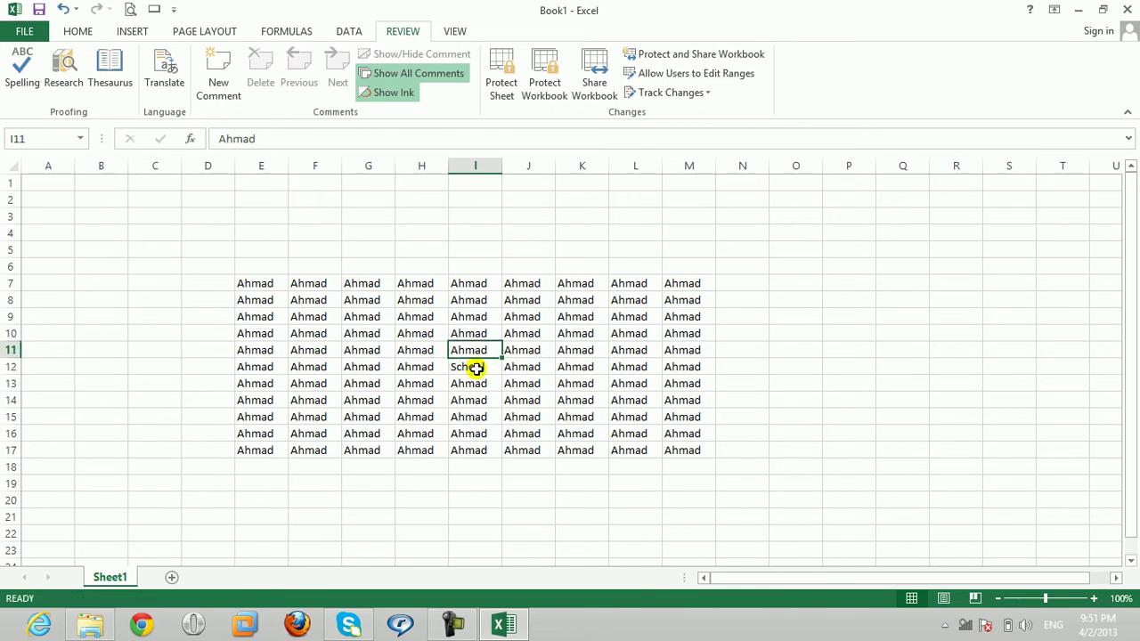
left_click(72, 89)
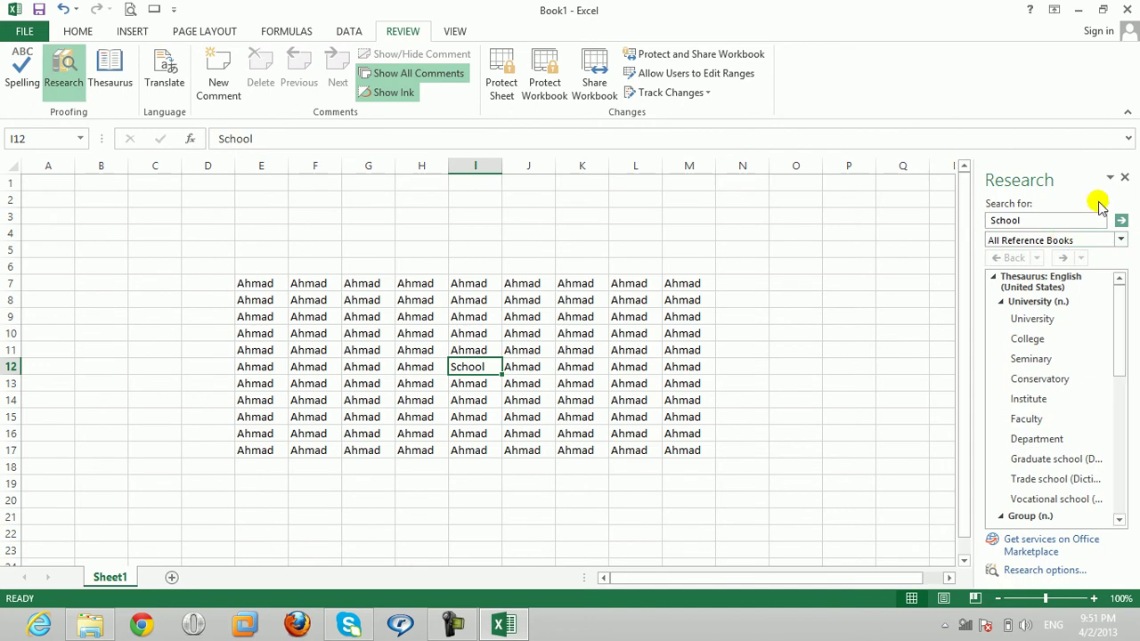
left_click(1126, 178)
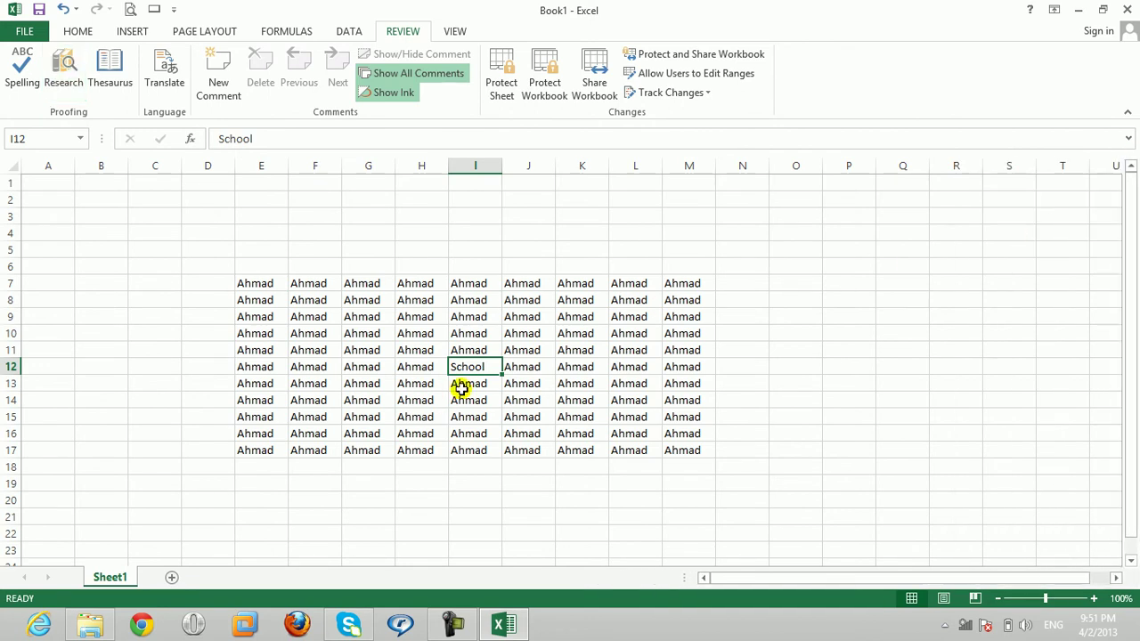
left_click(70, 70)
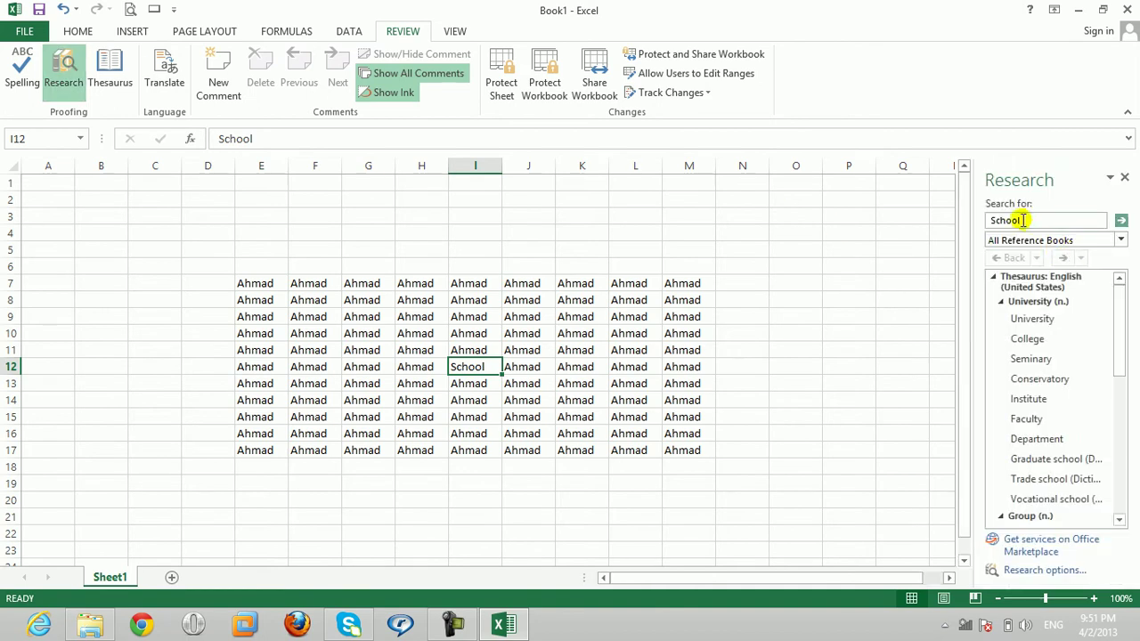
left_click(1029, 223)
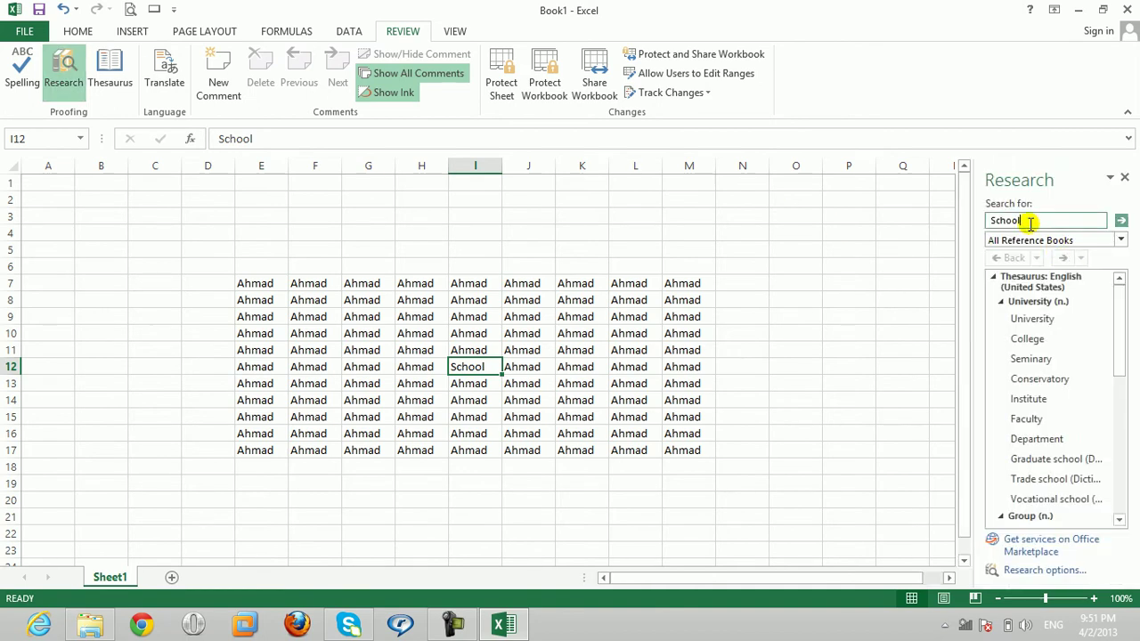
left_click(1124, 177)
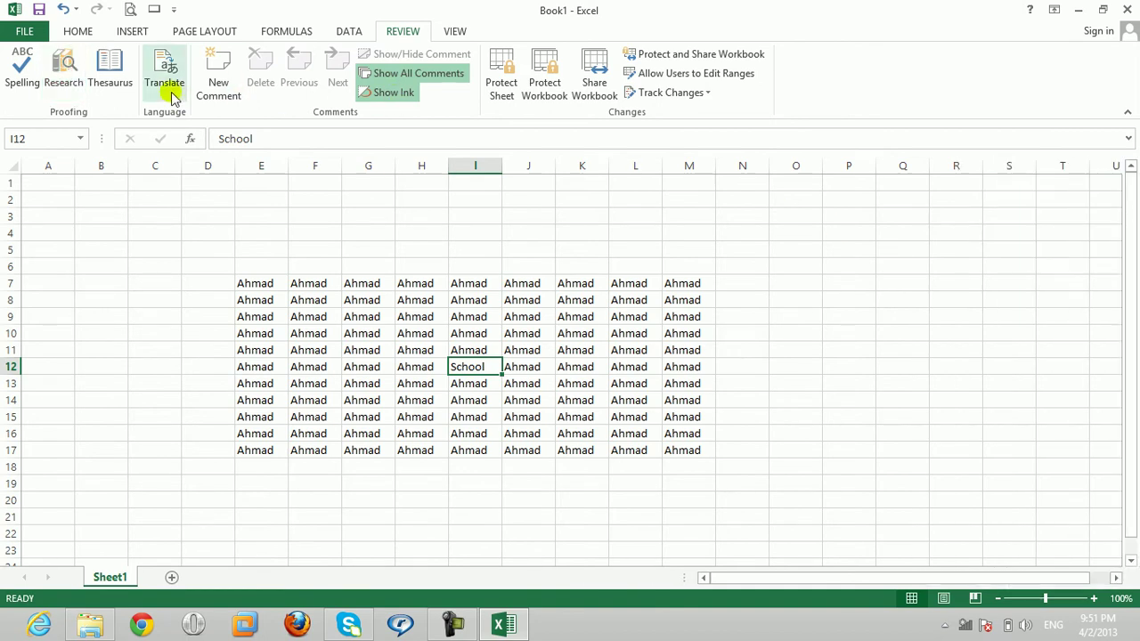
left_click(108, 87)
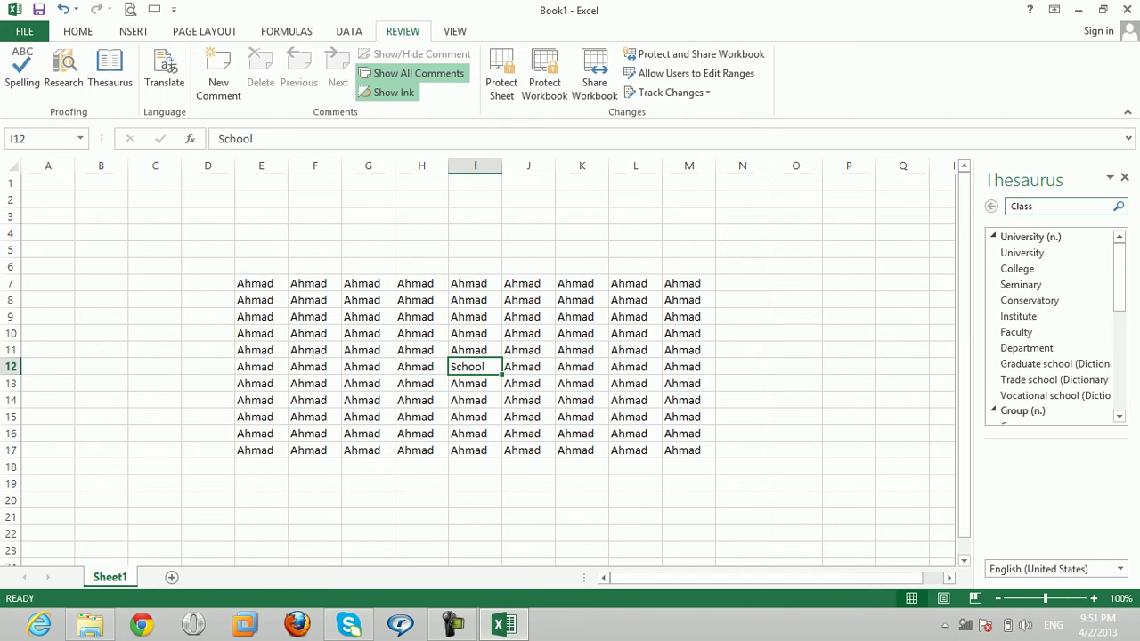
type("Class")
key("Return")
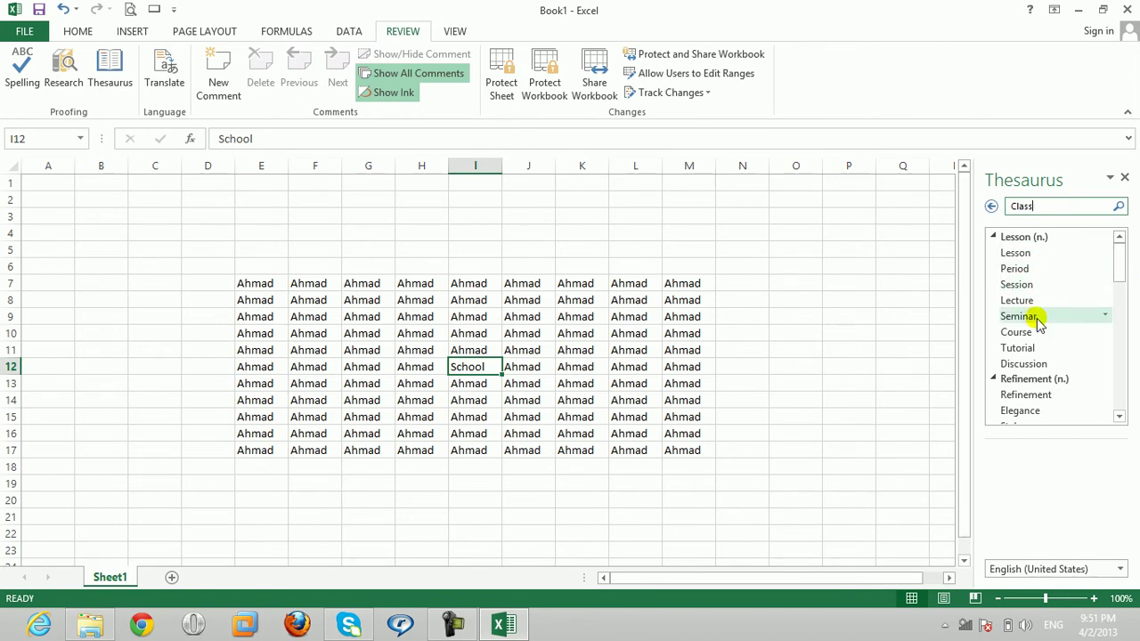
left_click(1127, 181)
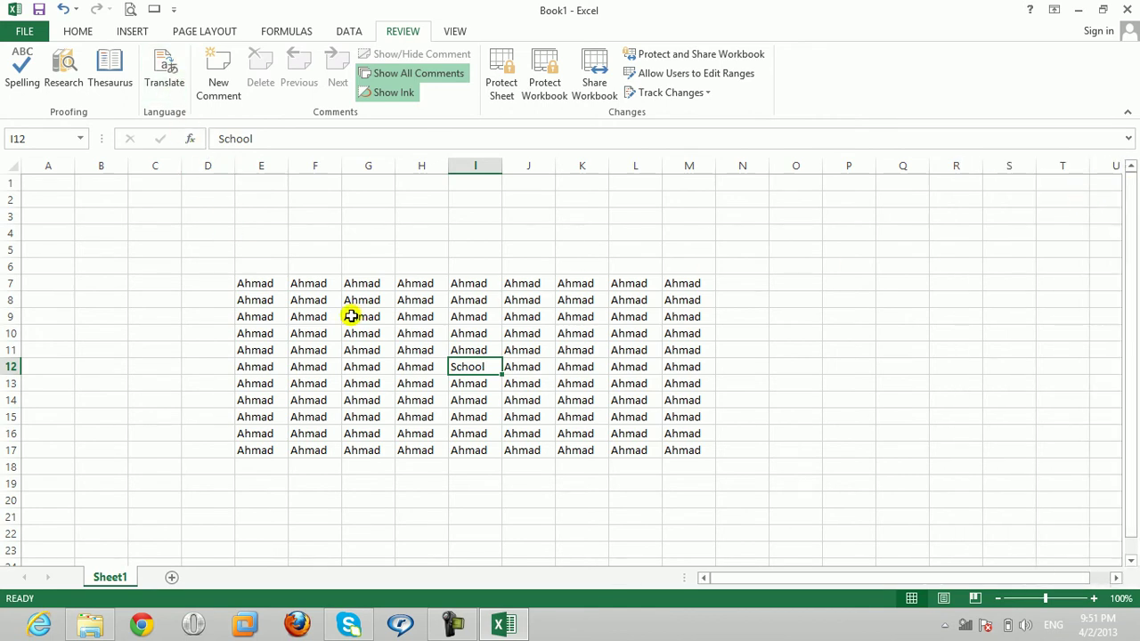
left_click(164, 70)
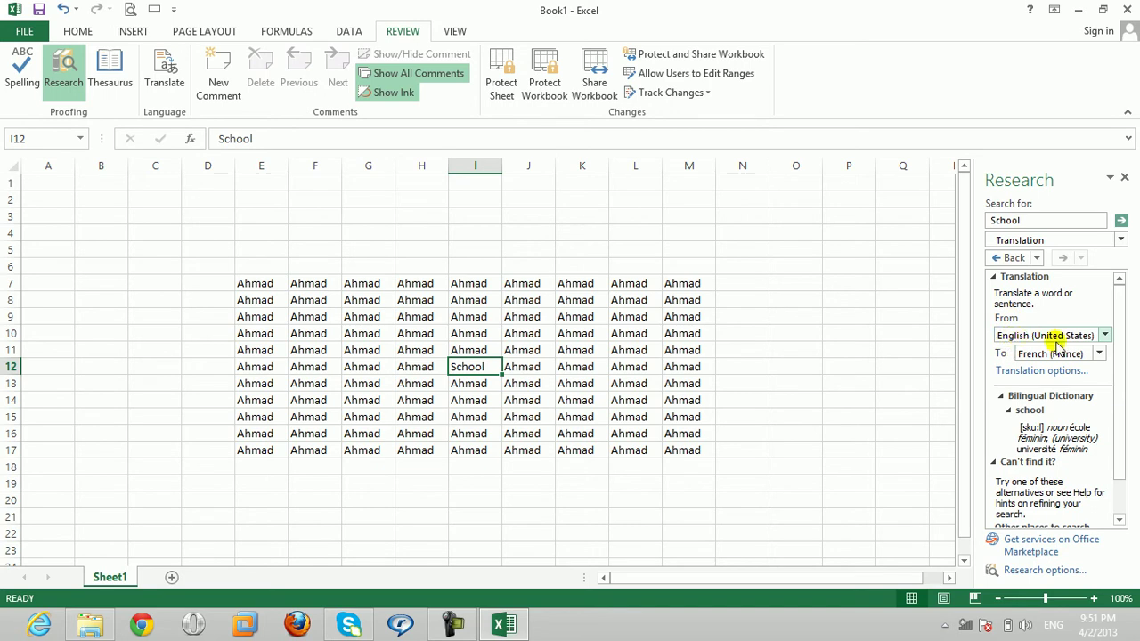
left_click(1097, 354)
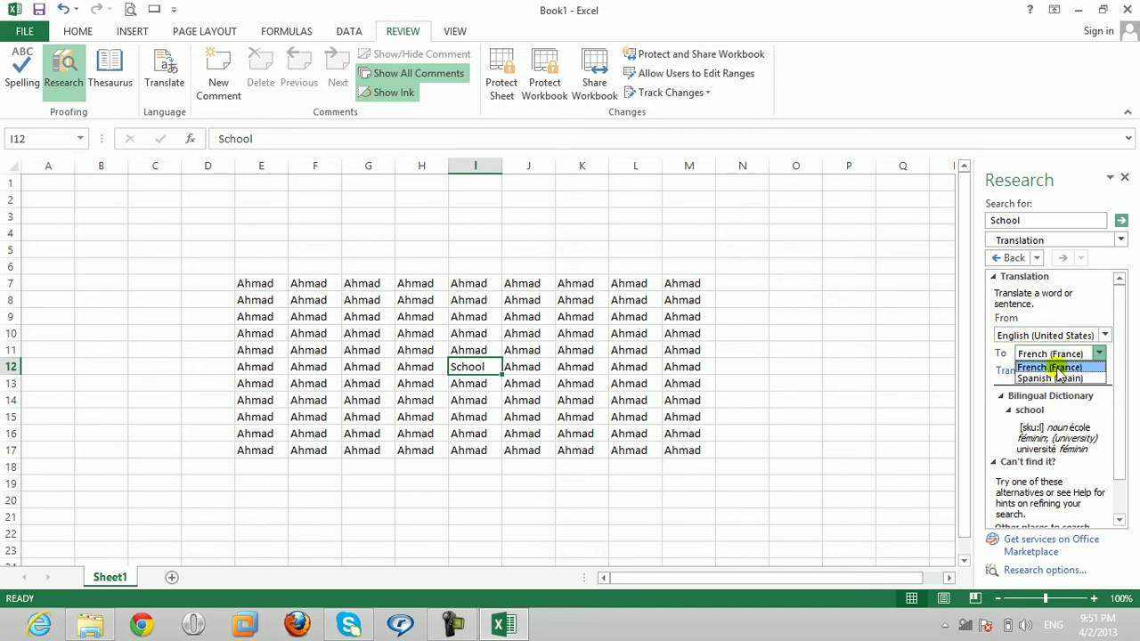
left_click(1058, 368)
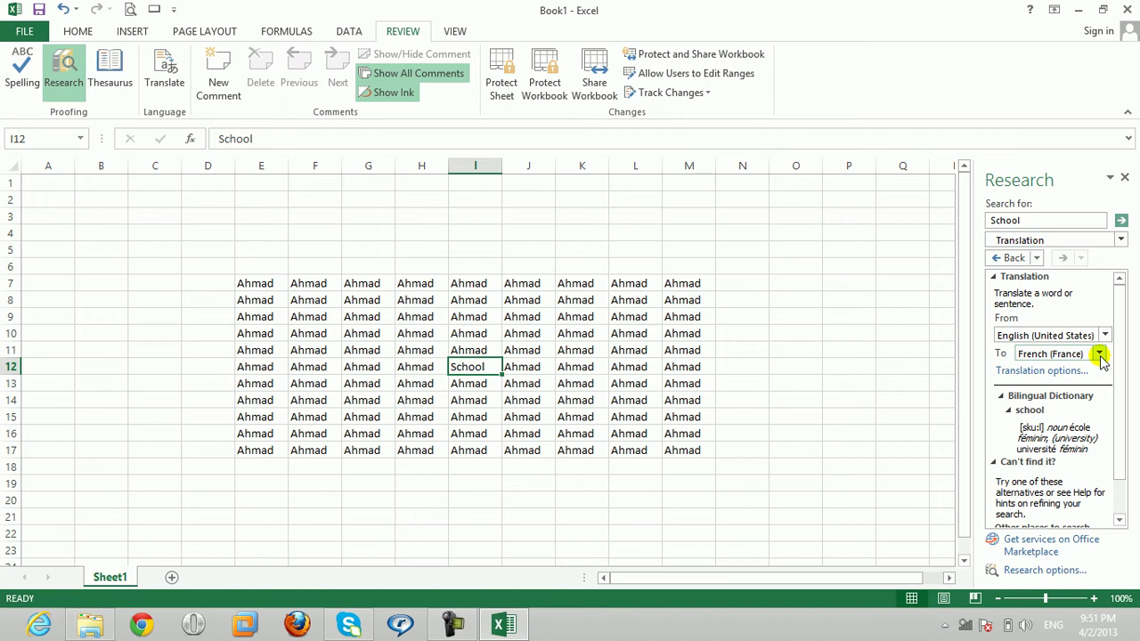
left_click(1101, 354)
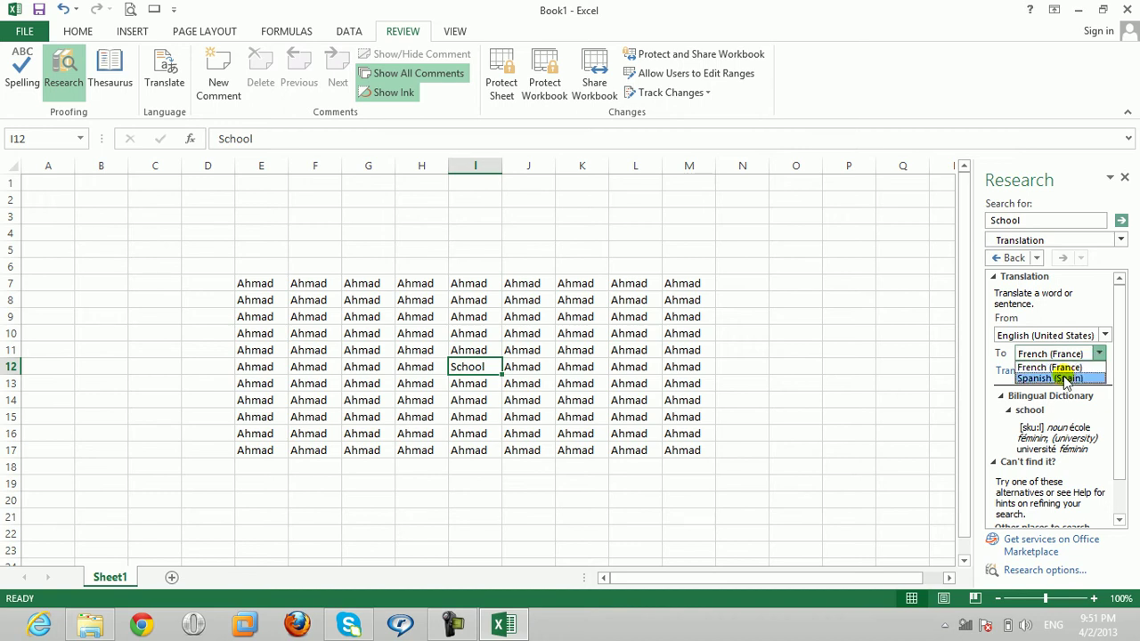
left_click(1055, 378)
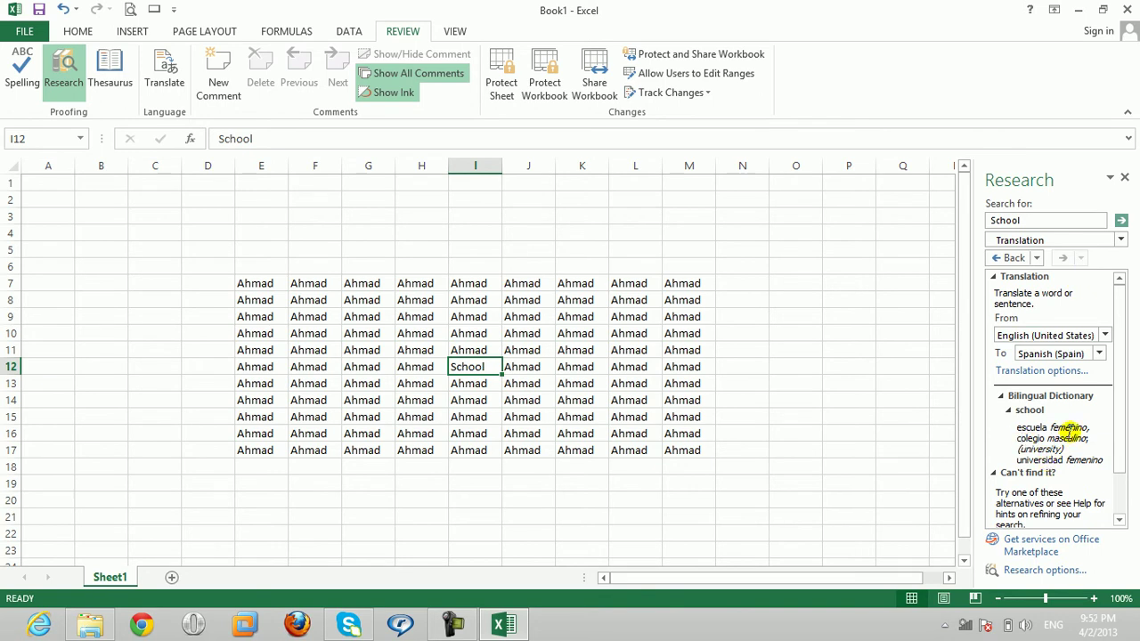
left_click(1124, 177)
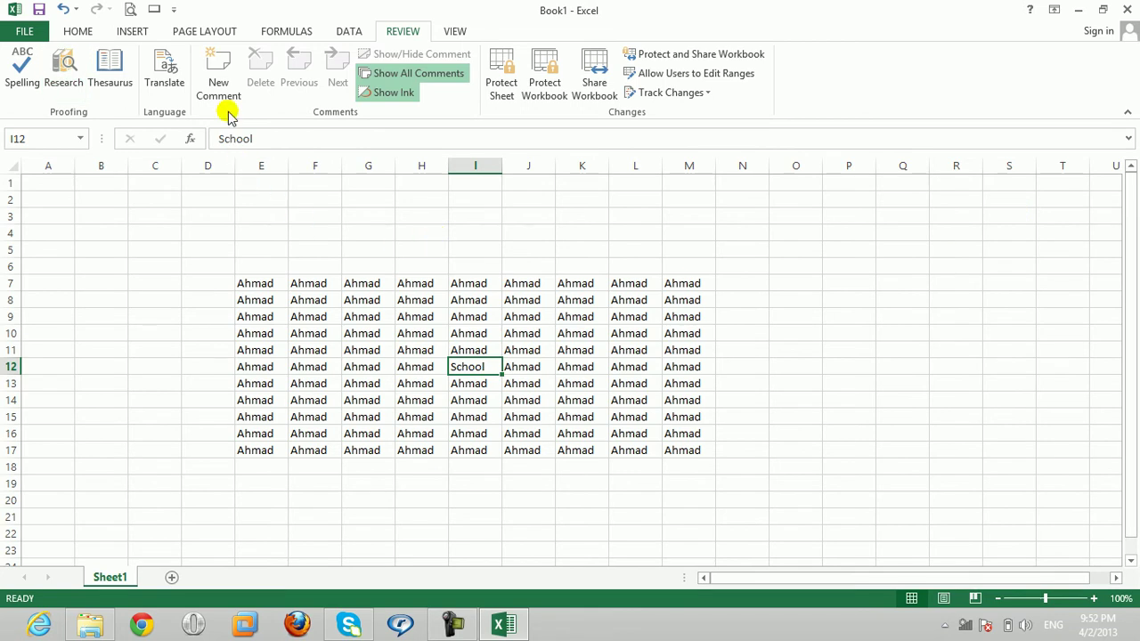
left_click_drag(223, 265, 718, 447)
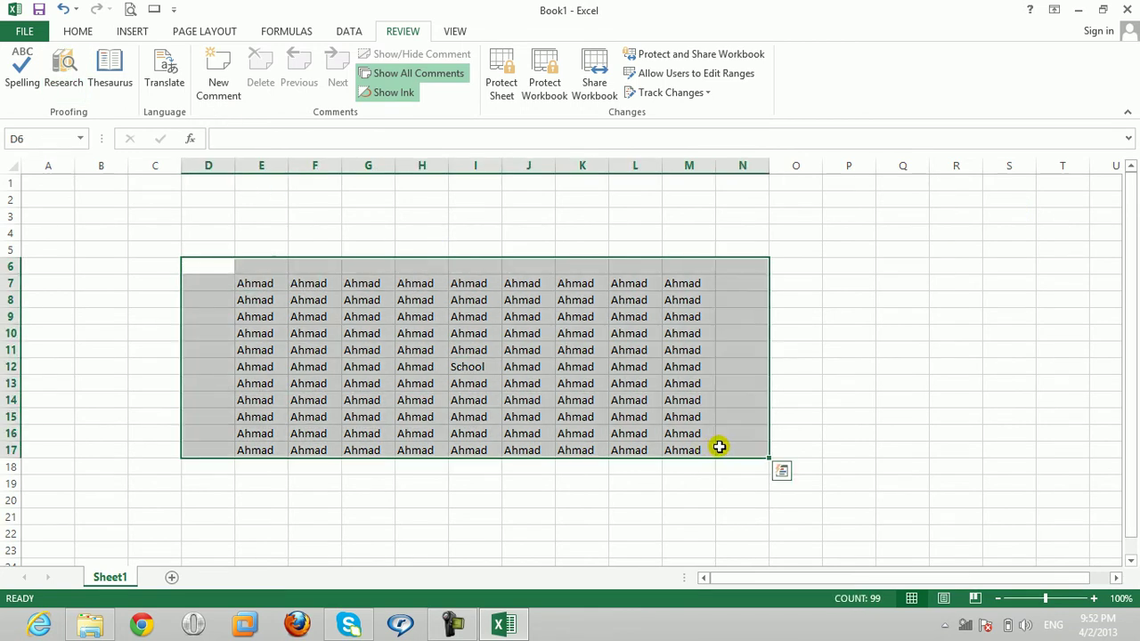
left_click(415, 368)
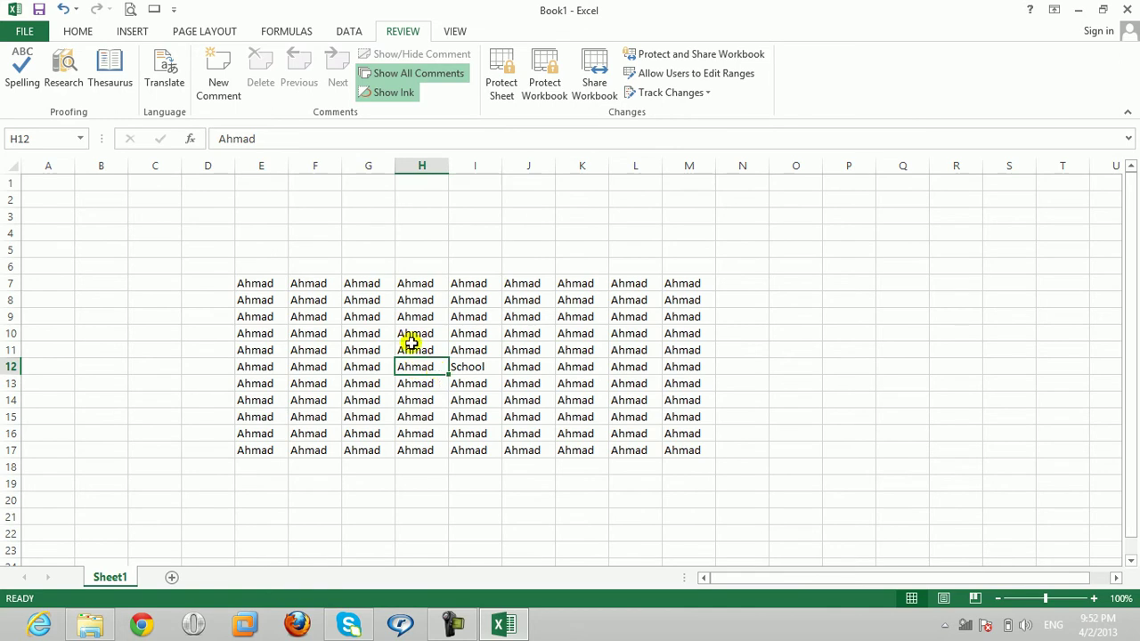
type("Ahmad")
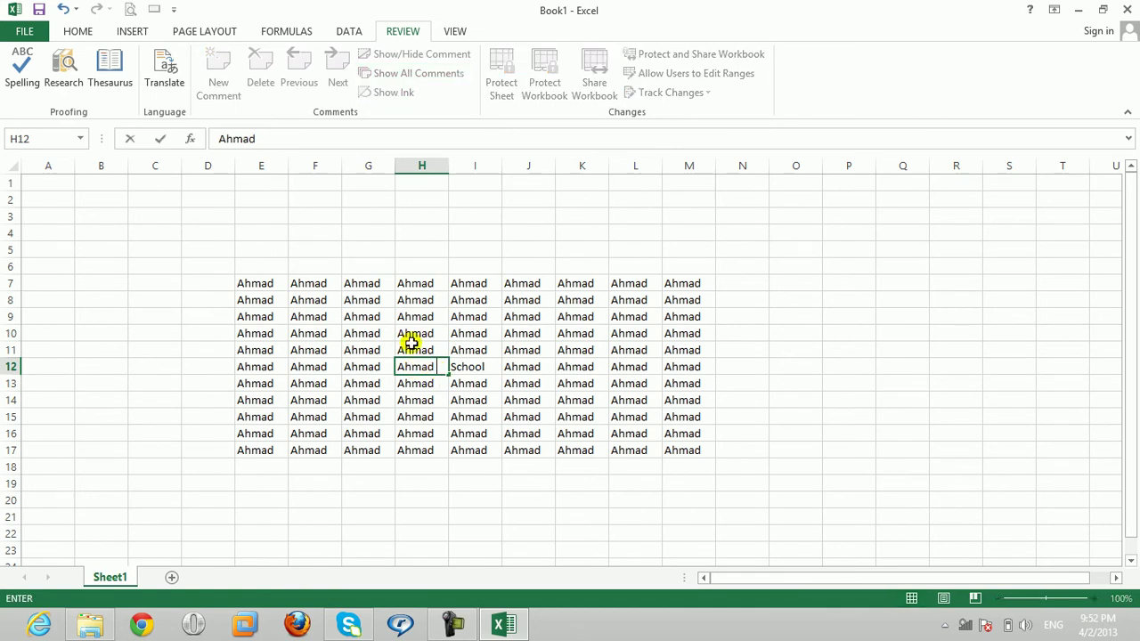
type(" (lkhklahfldahfkahfkjadhfklahfad")
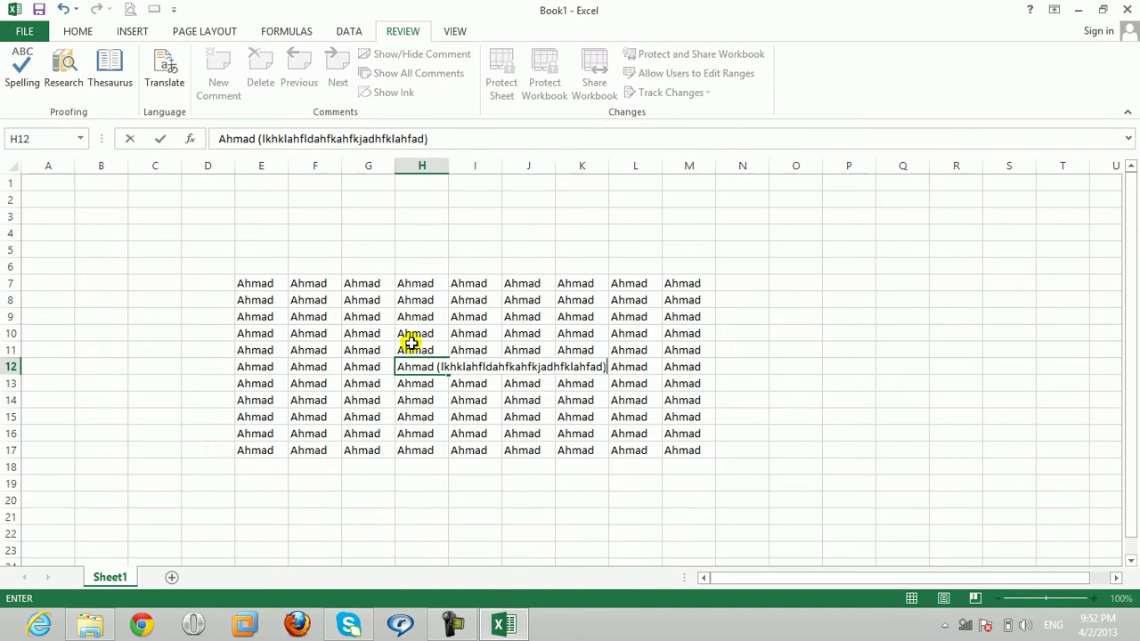
key("Return")
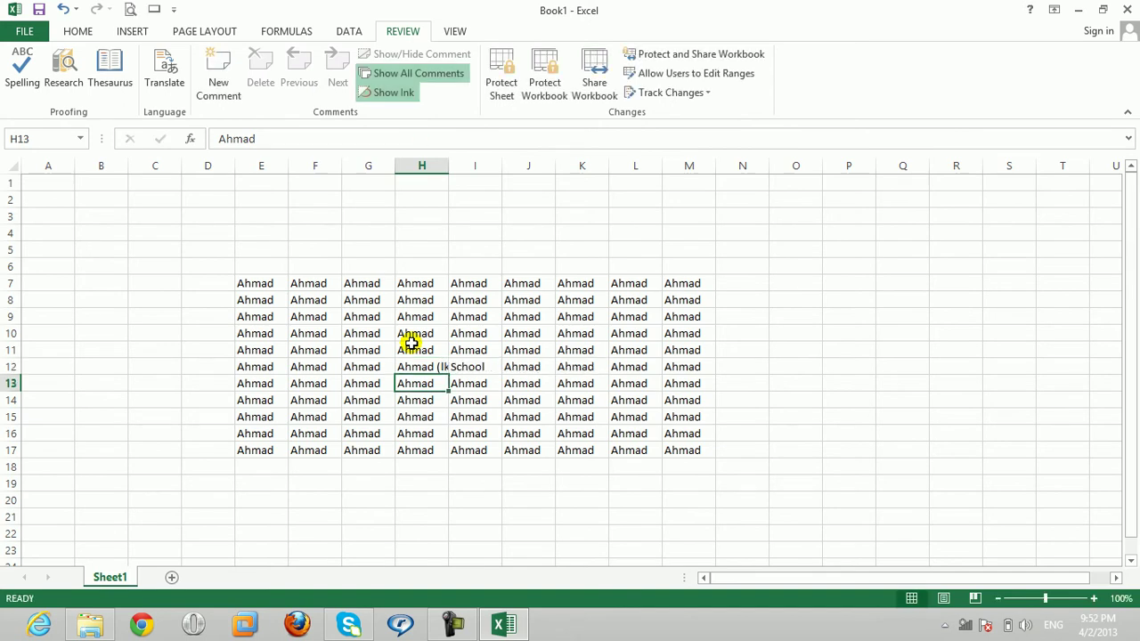
key("Up")
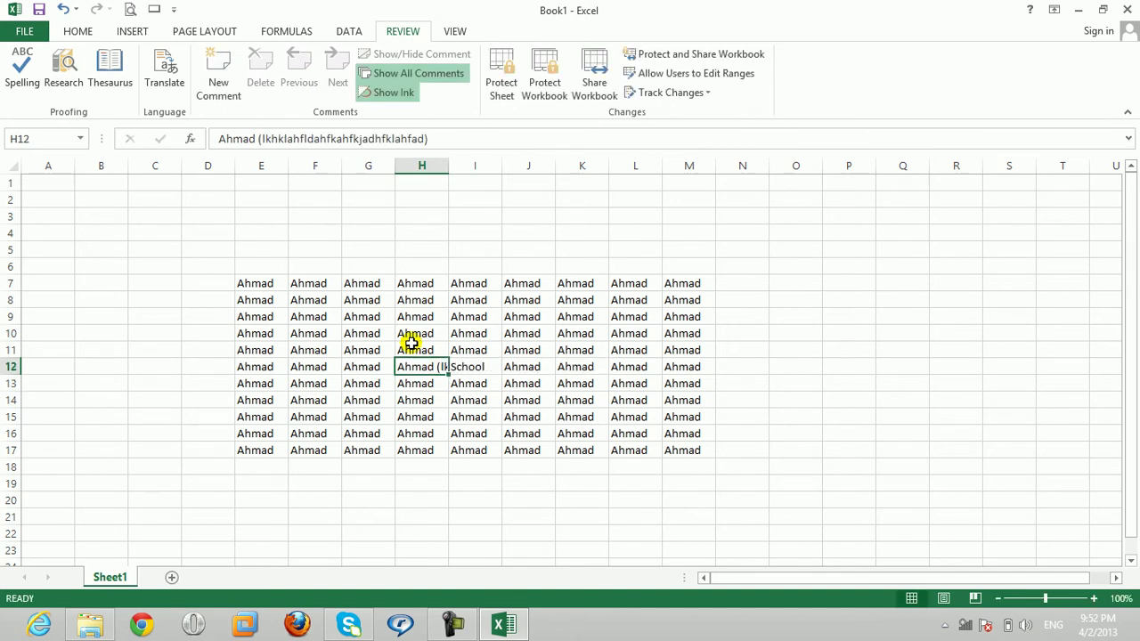
key("BackSpace")
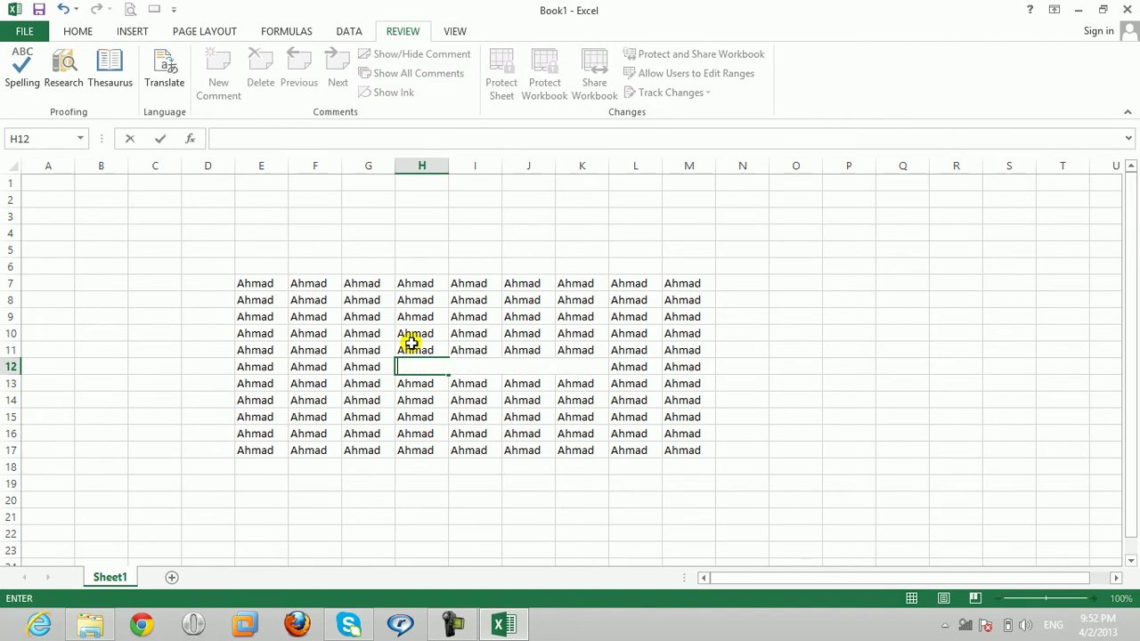
type("AHmad")
key("ctrl+Return")
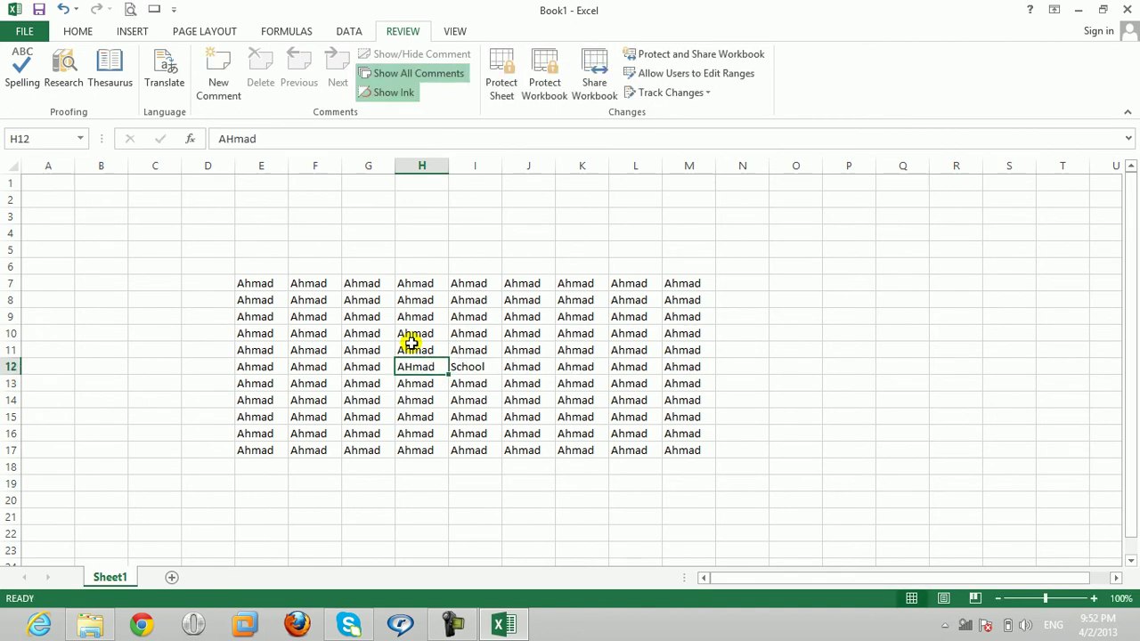
type("A")
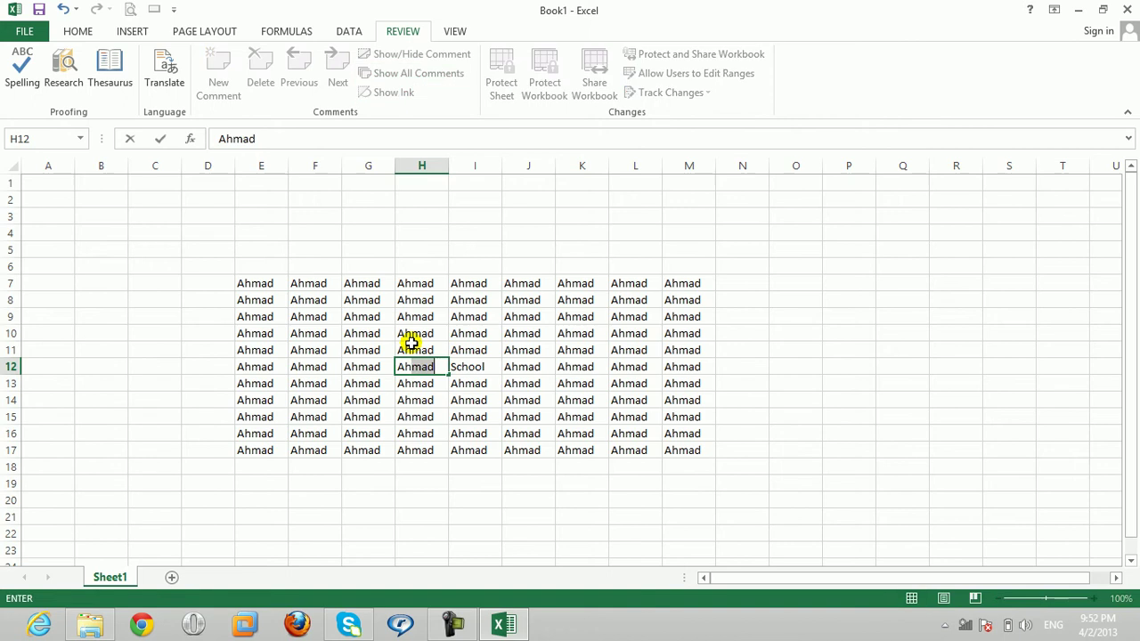
key("Return")
key("Up")
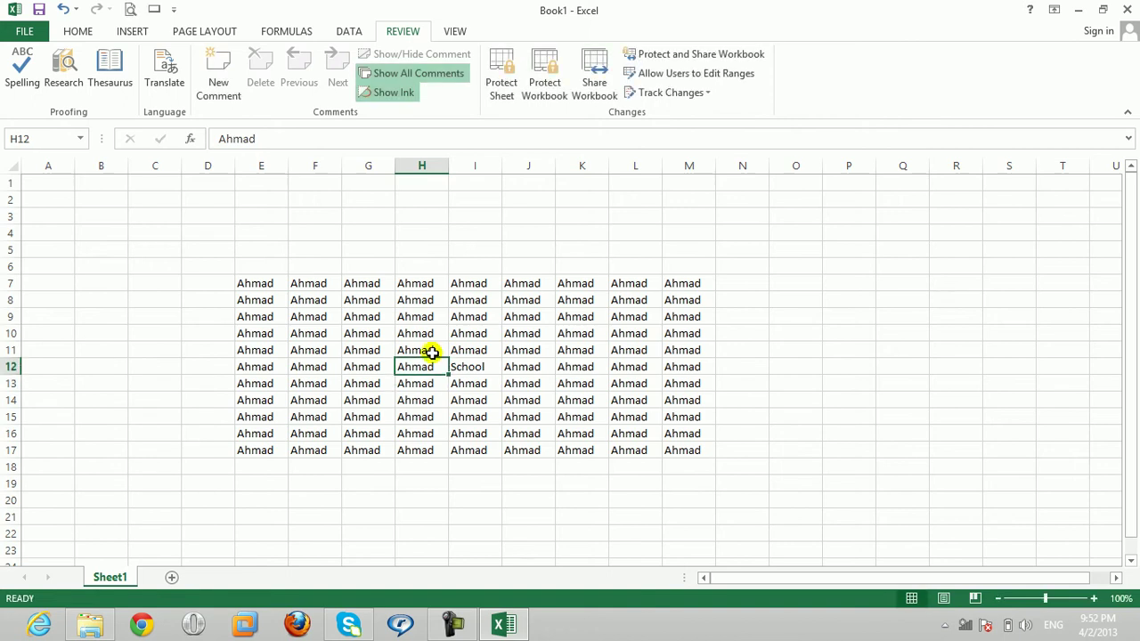
Step: Add a test comment to cell H12 and hide all comments
left_click(219, 98)
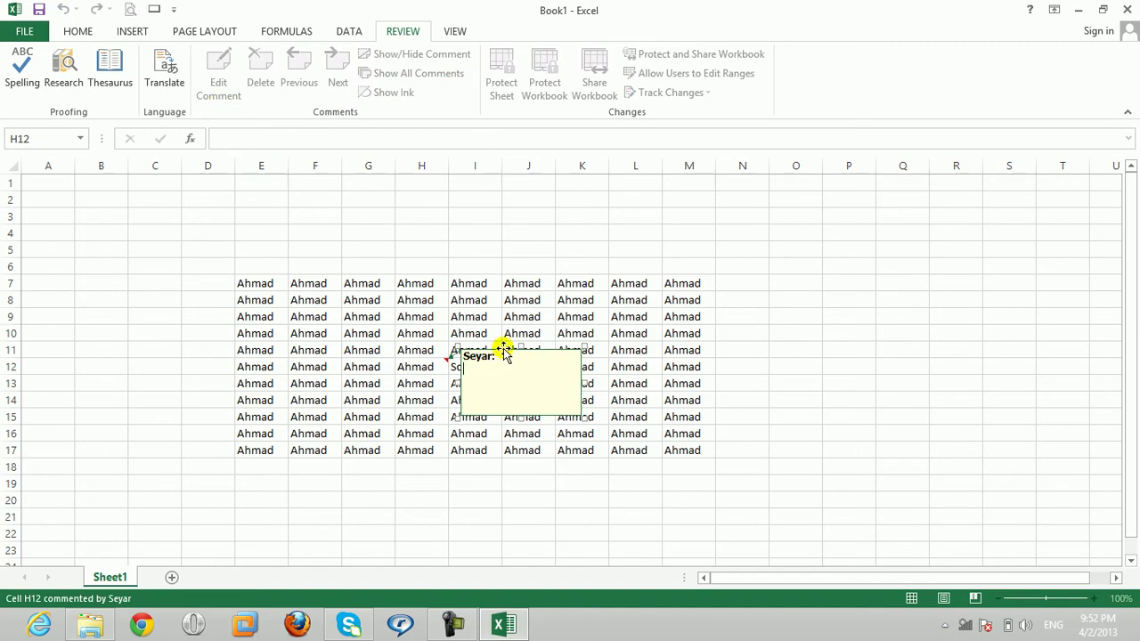
type("kdjfksdfhsdjklhfjkdsahkjhfashfkjdsahfjasdhfjkladshfkjadshfkjahfklashfklahfkla")
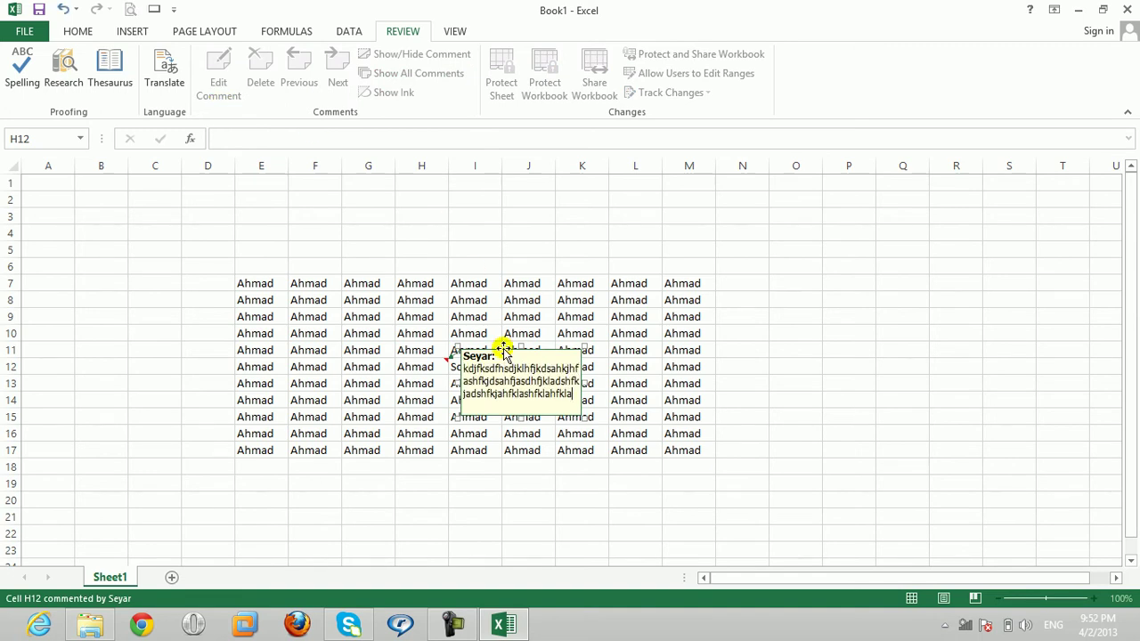
left_click(515, 331)
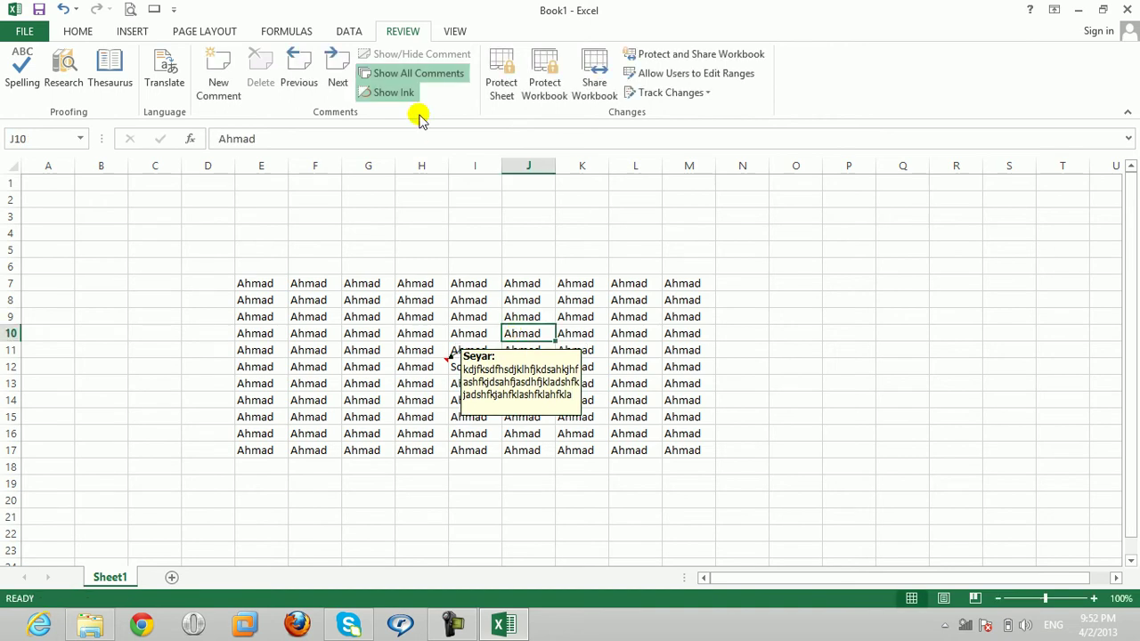
left_click(401, 74)
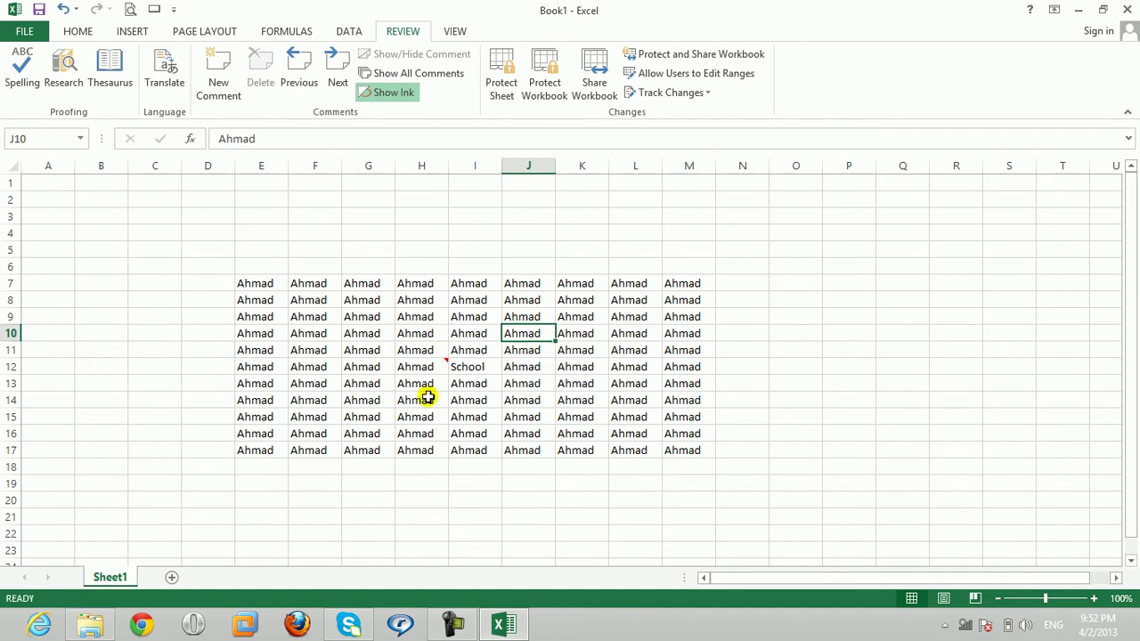
Step: Delete the comment from cell H12
mouse_move(427, 368)
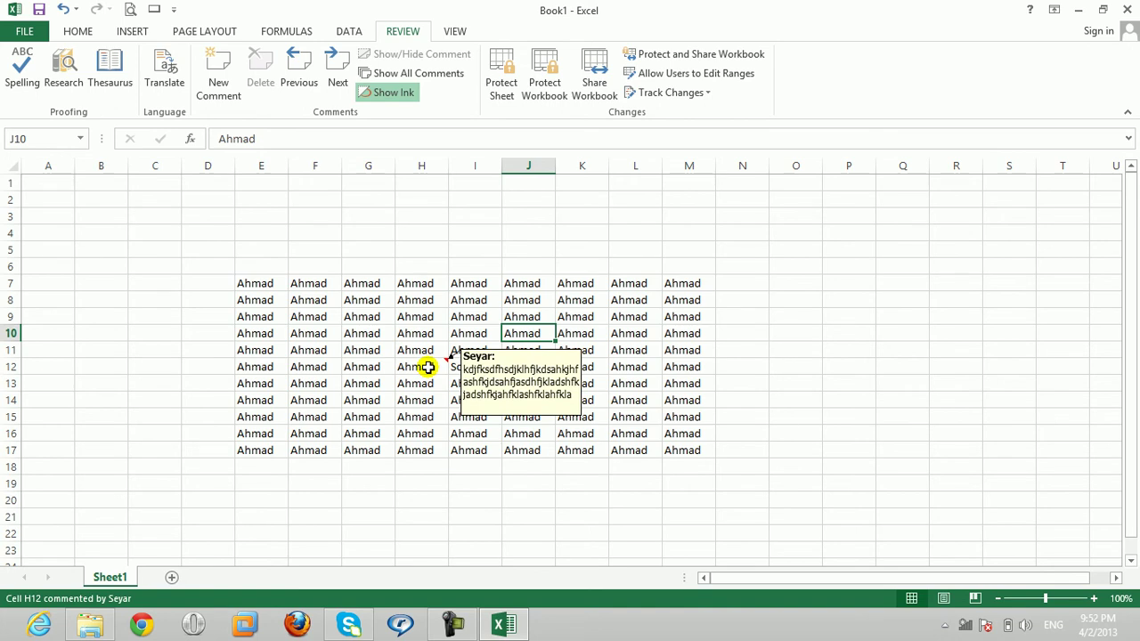
left_click(427, 367)
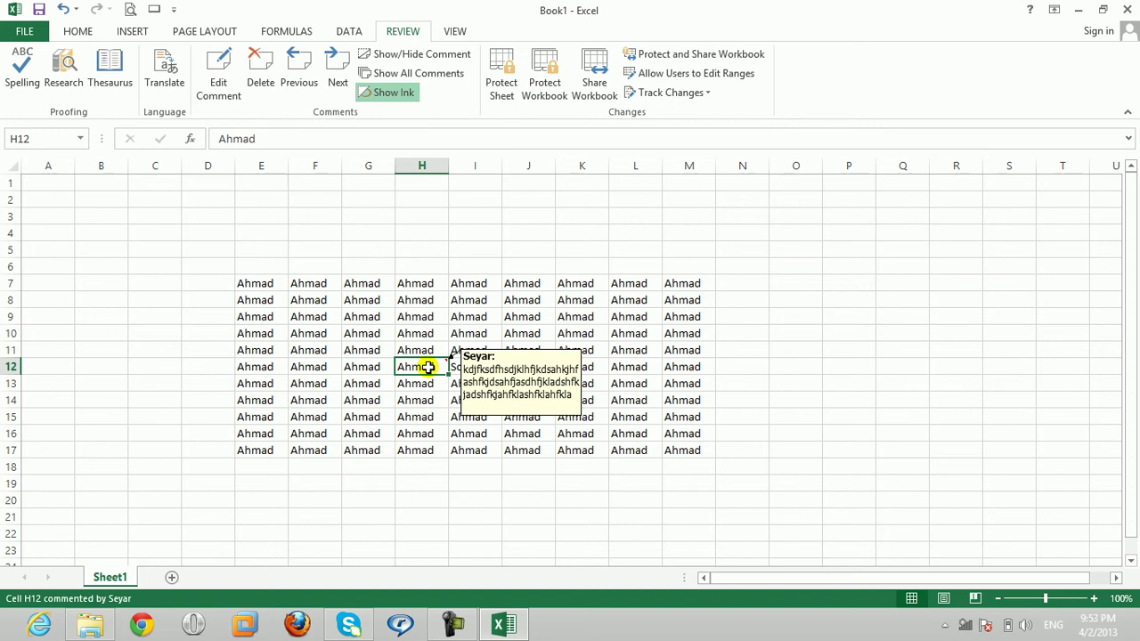
left_click(268, 90)
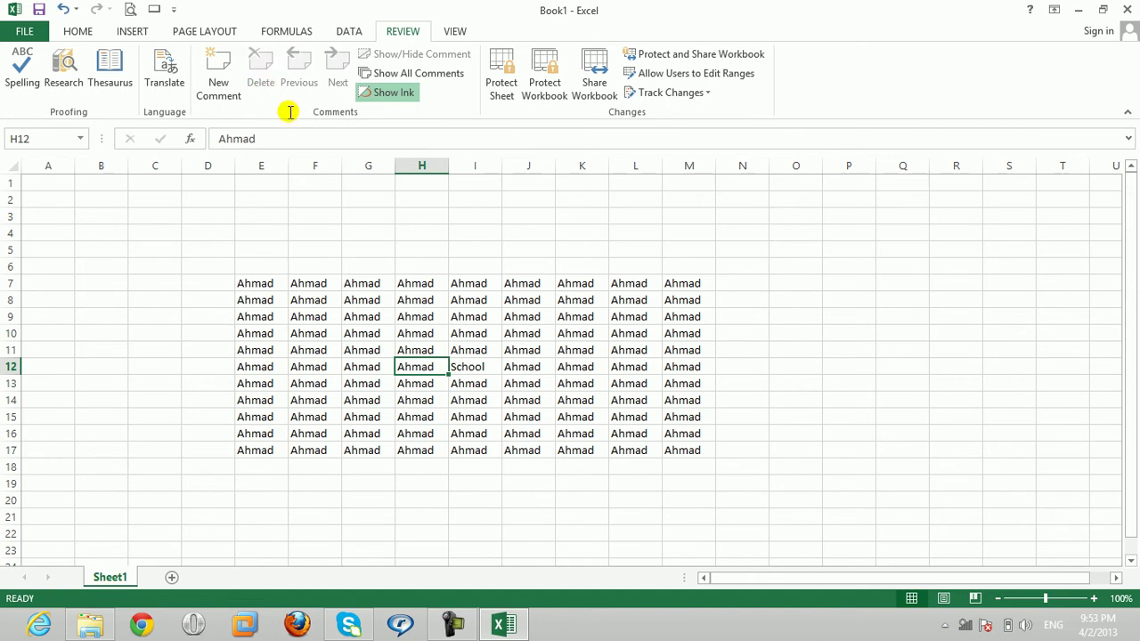
left_click(516, 400)
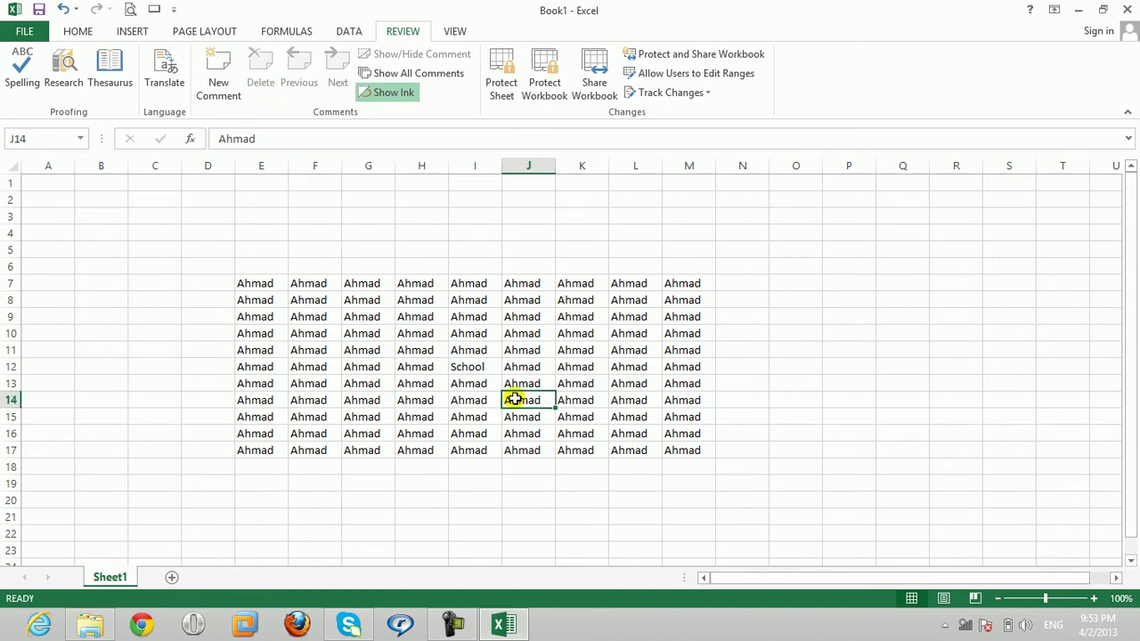
Step: Add short test comments to cells G10, E8 and E17
left_click(360, 335)
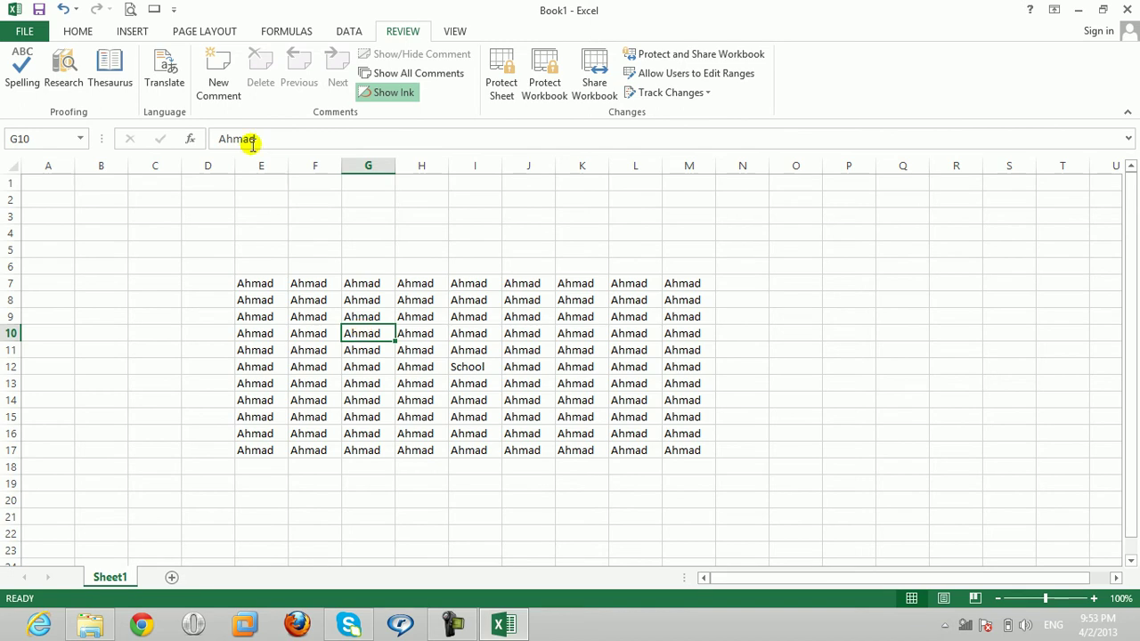
left_click(206, 63)
type("asdfasdfasdf")
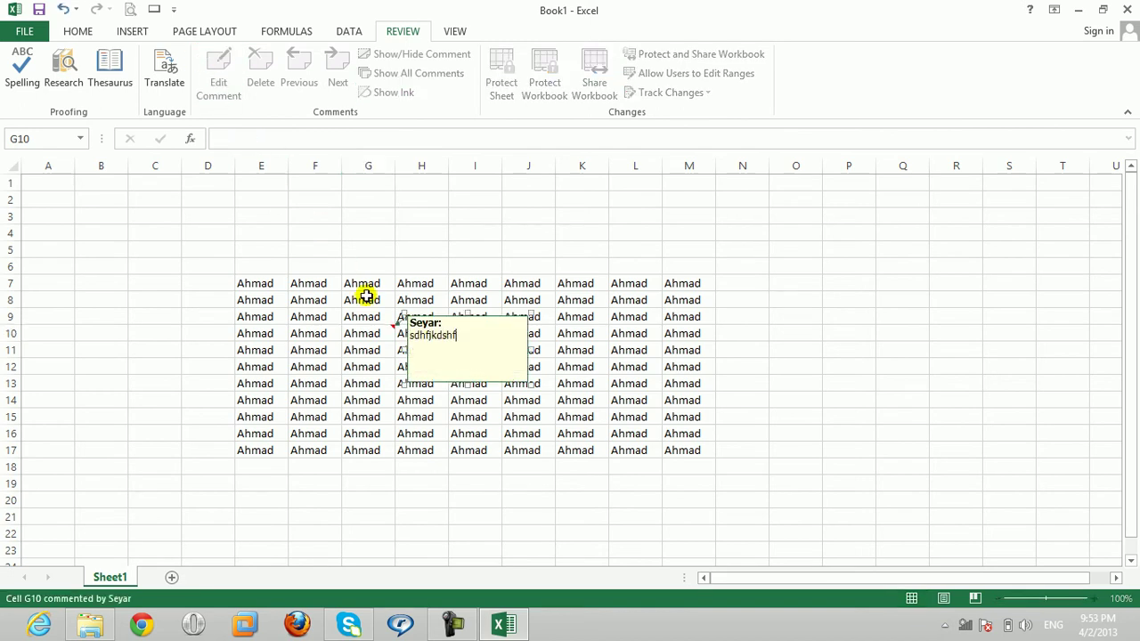
left_click(367, 297)
left_click(276, 300)
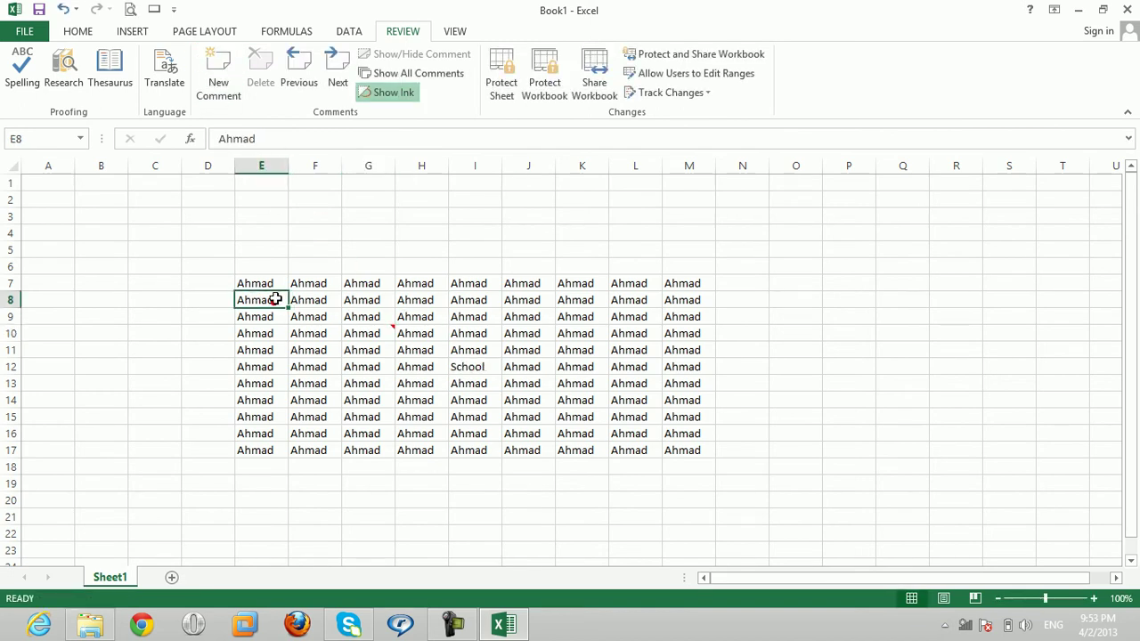
left_click(218, 70)
type("ldskhkslfljkasdhfklds")
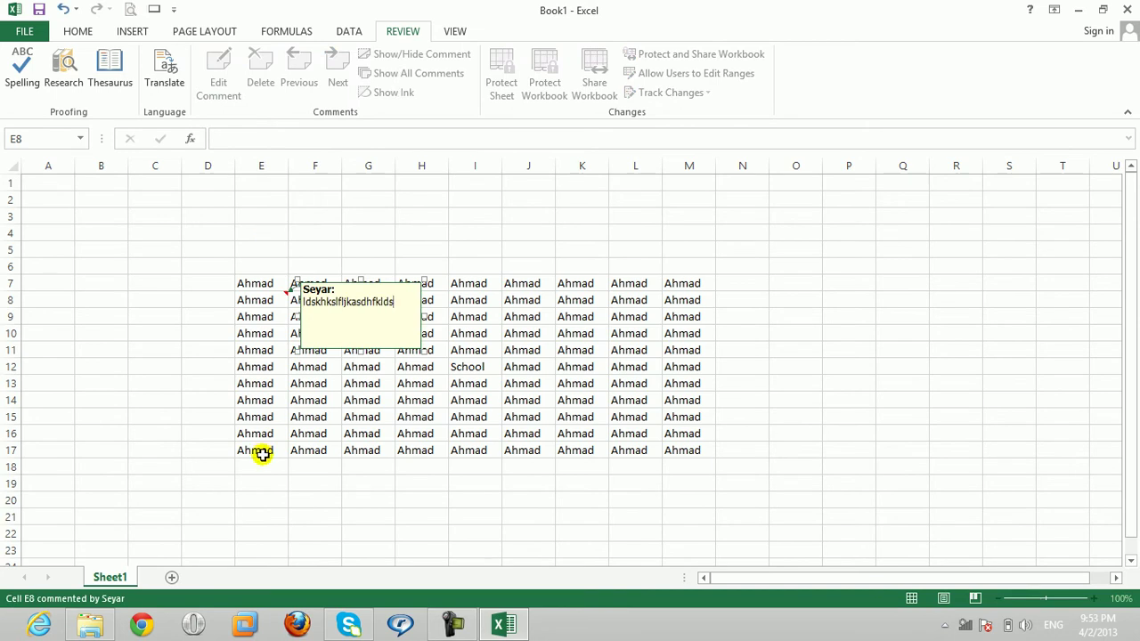
left_click(254, 450)
left_click(222, 76)
type("lkjhdlksadhfklasd")
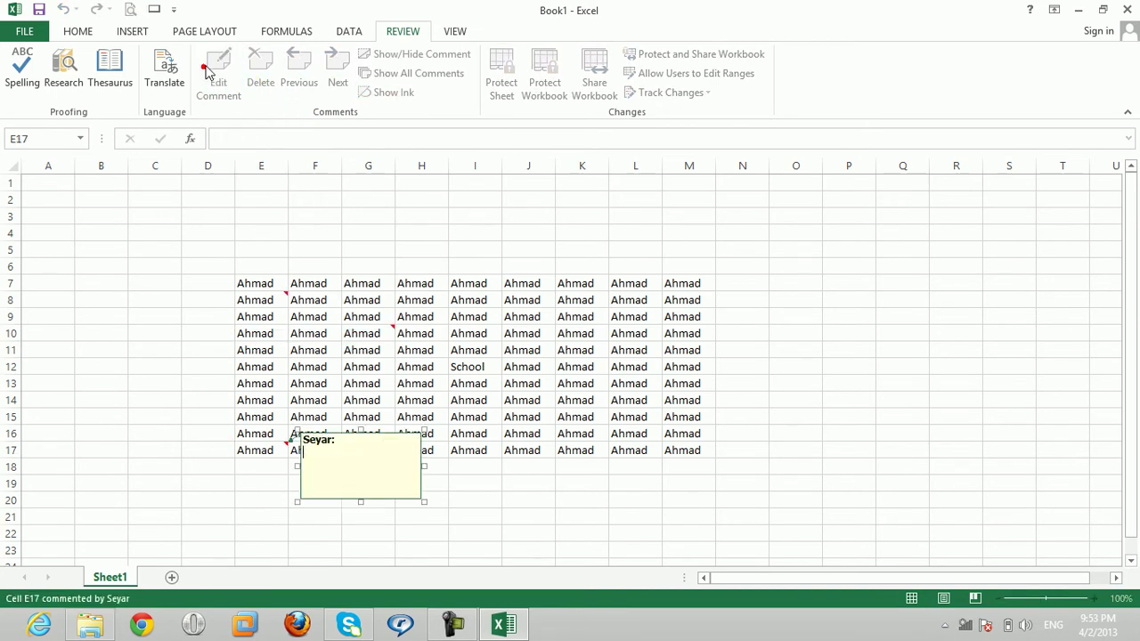
left_click(576, 434)
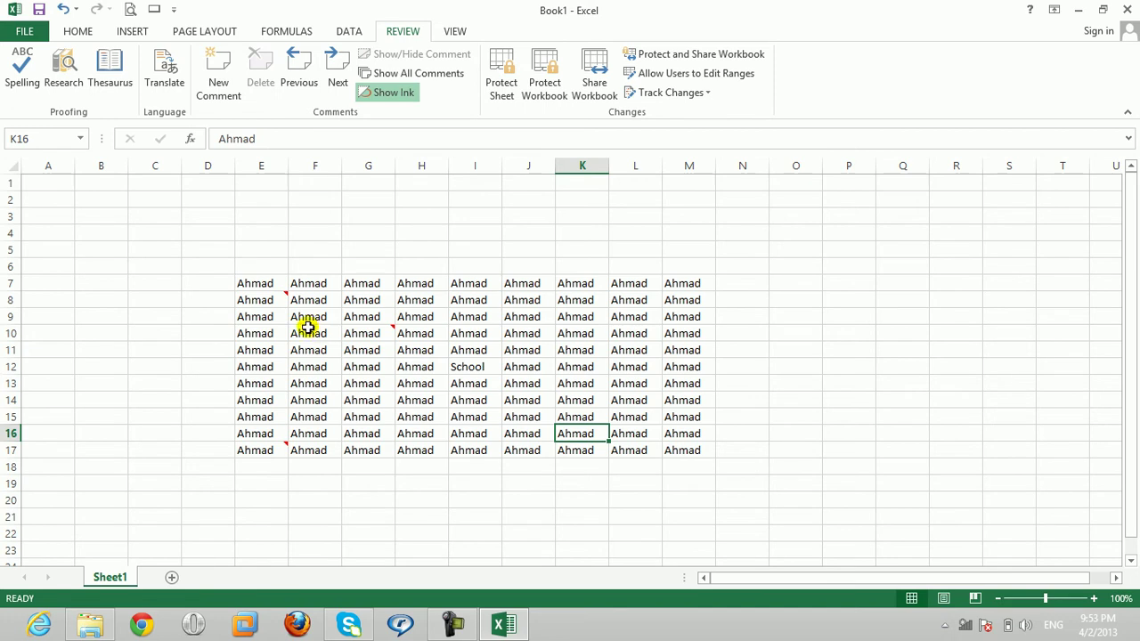
Step: Add comments to G13 ('Ahmad Ahmad Ahmad'), J9 and I9
mouse_move(283, 301)
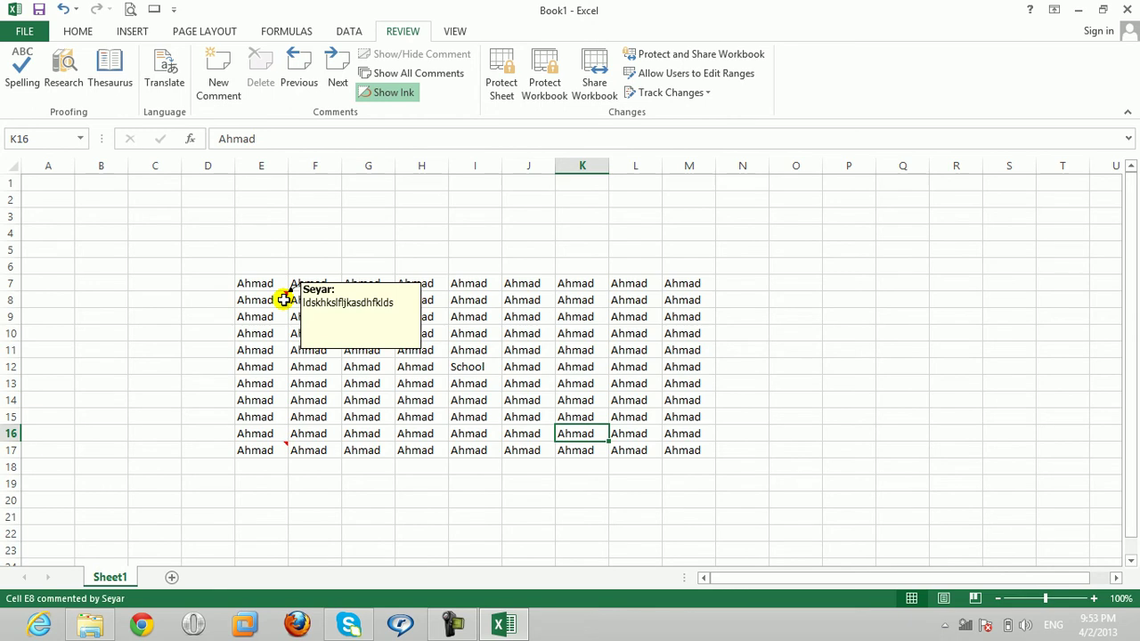
left_click(370, 381)
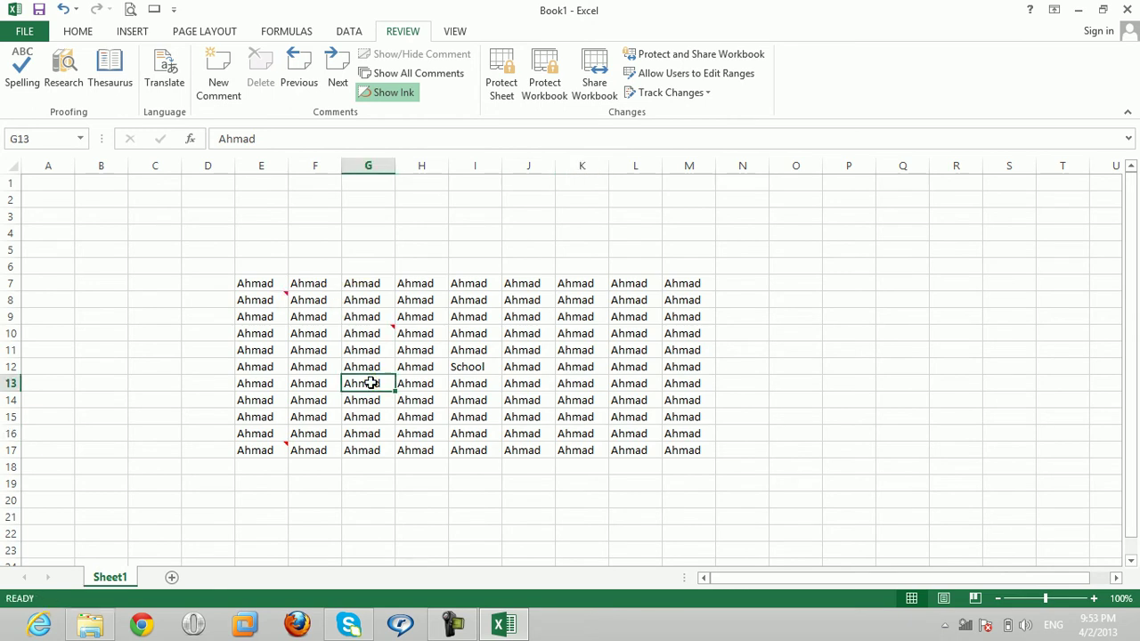
left_click(214, 85)
type("Ahmad Ahmad Ahmad")
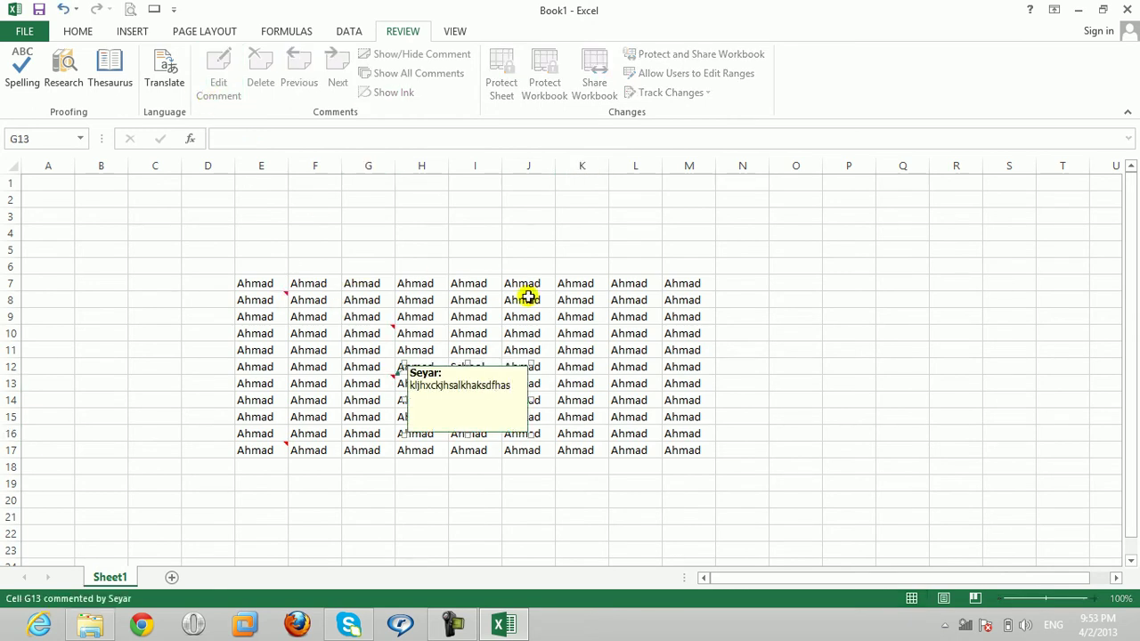
left_click(549, 317)
left_click(218, 87)
left_click(476, 266)
type("lchklsahfklja")
key("Escape")
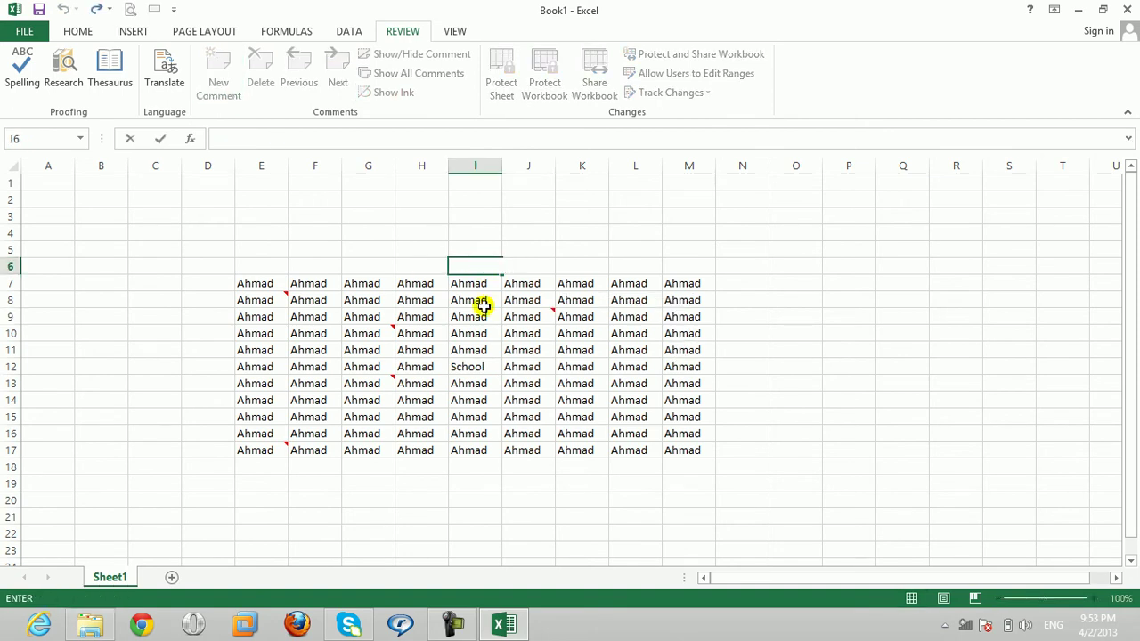
left_click(482, 312)
left_click(221, 88)
type("jhkjfarkjfsjf")
left_click(383, 334)
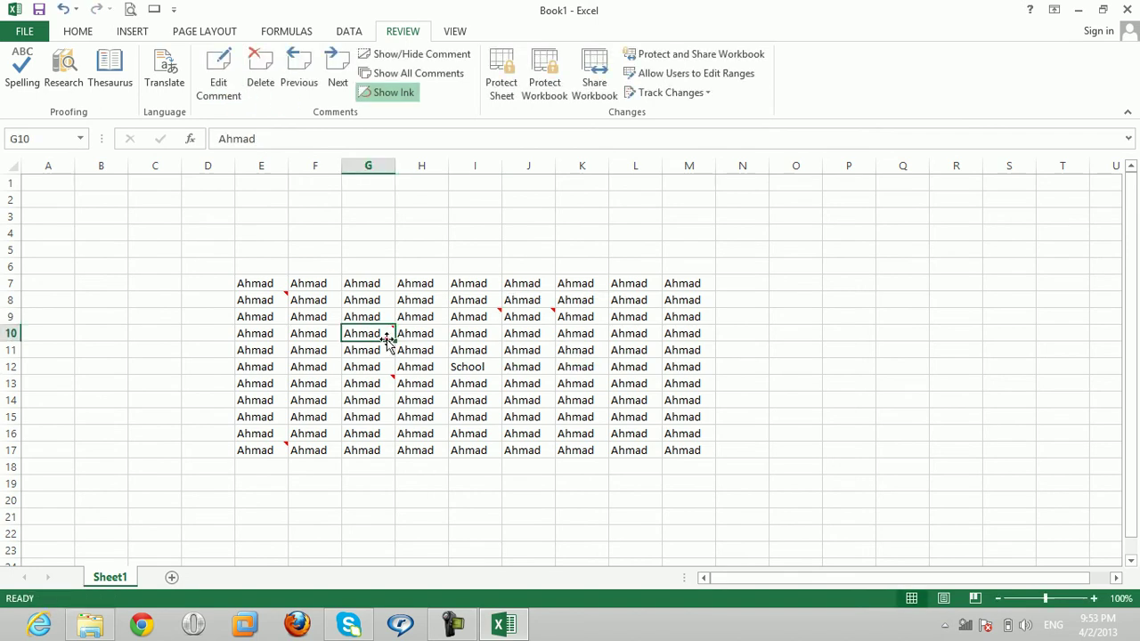
left_click(407, 74)
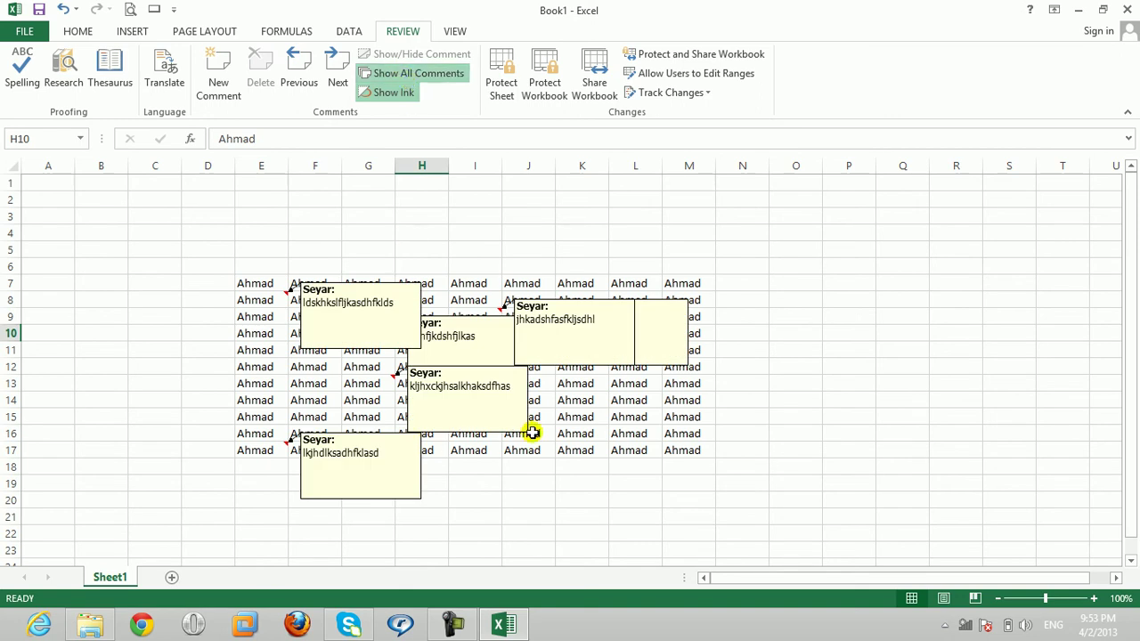
left_click(394, 311)
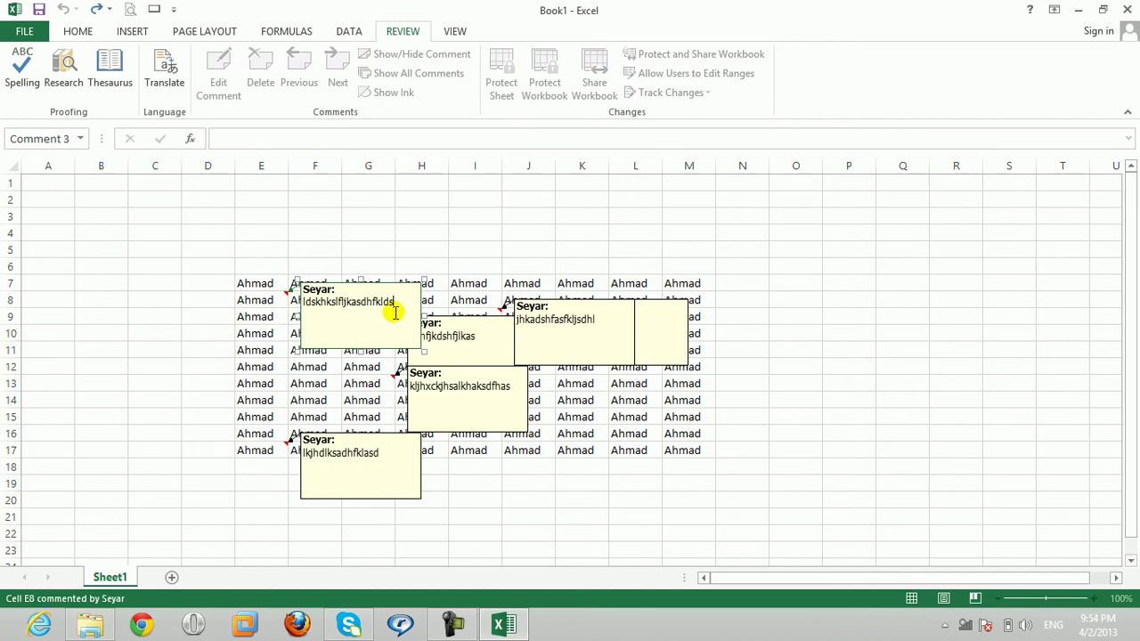
left_click(452, 301)
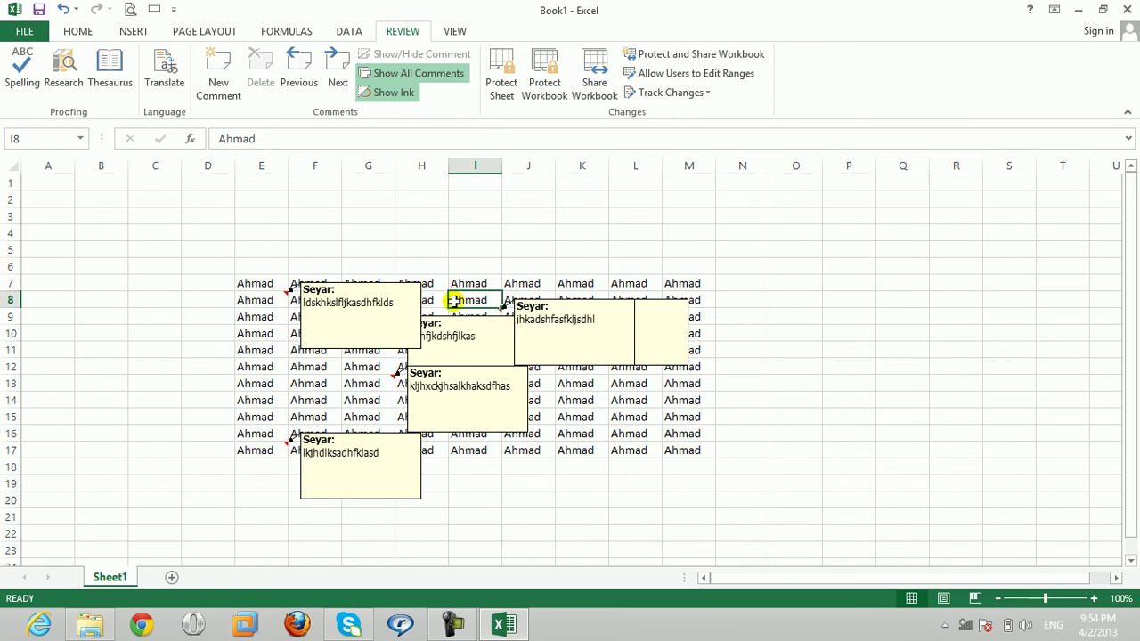
left_click(339, 89)
left_click(340, 89)
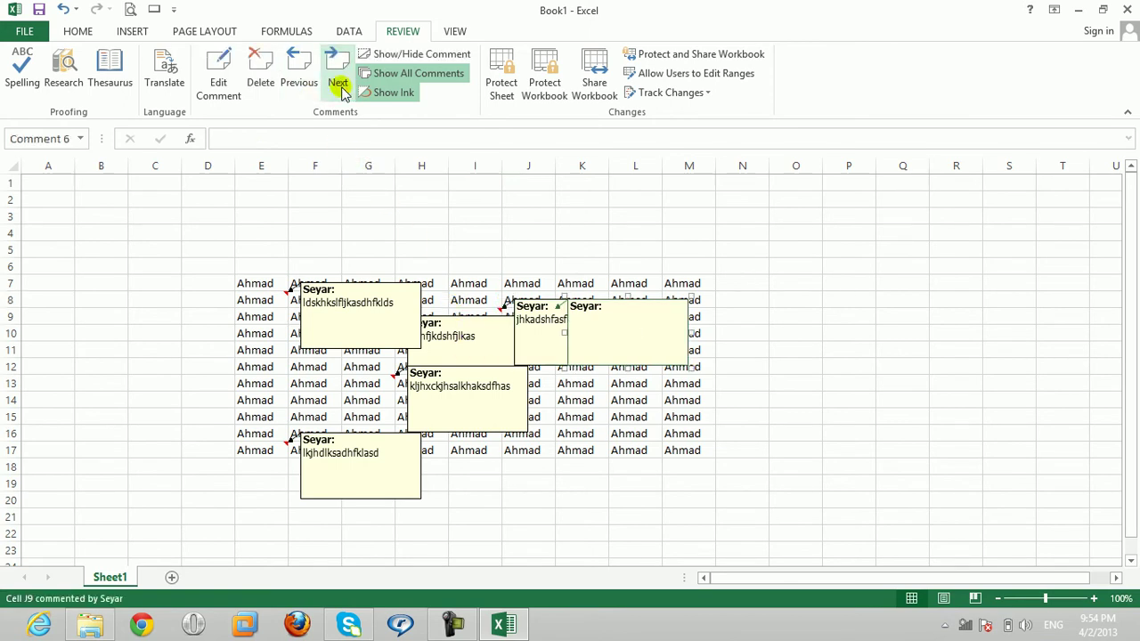
left_click(340, 89)
left_click(339, 88)
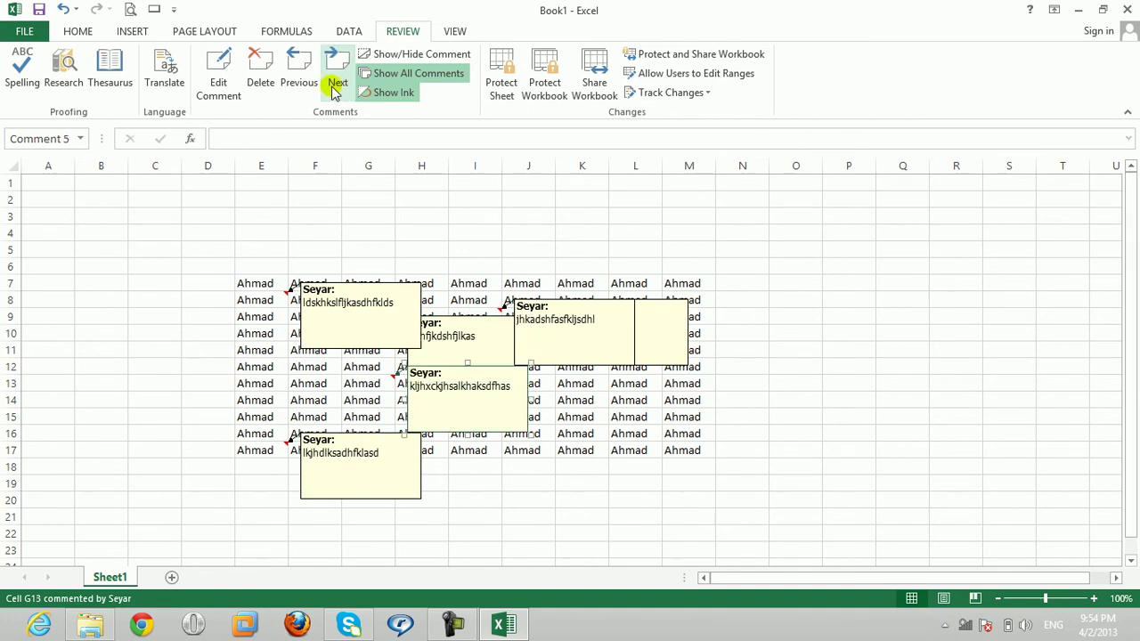
left_click(299, 85)
left_click(299, 85)
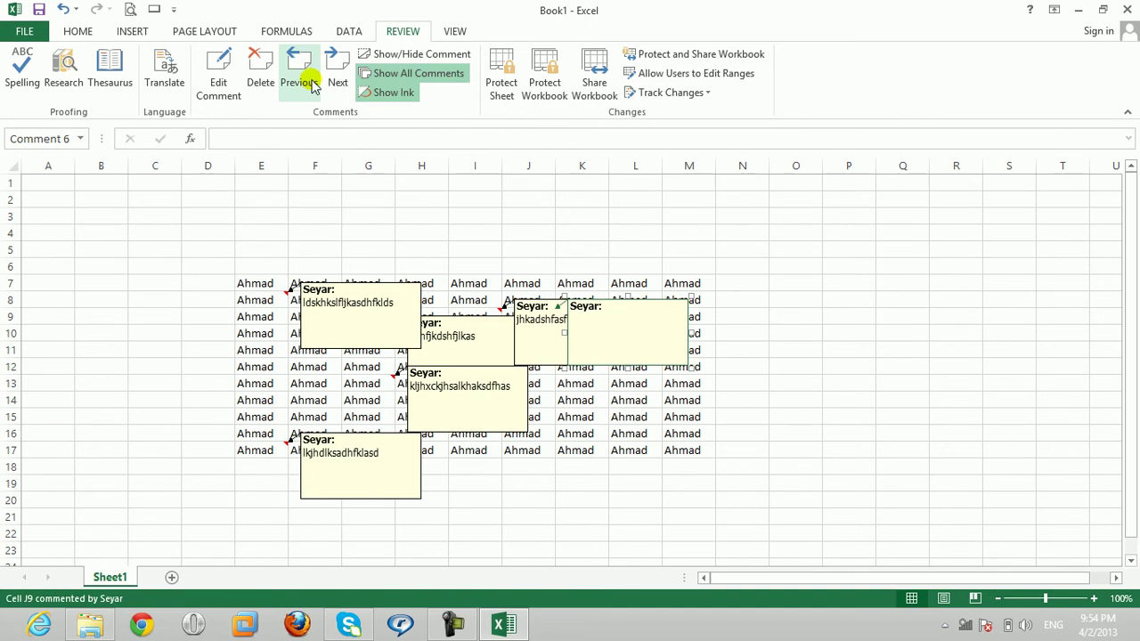
left_click(379, 78)
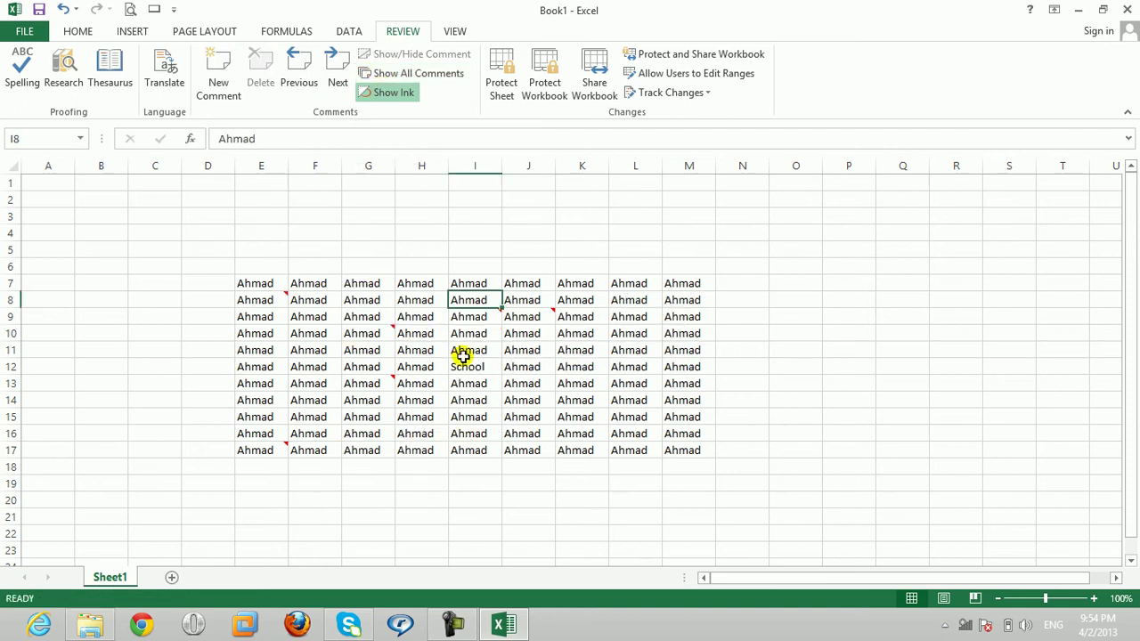
left_click(463, 361)
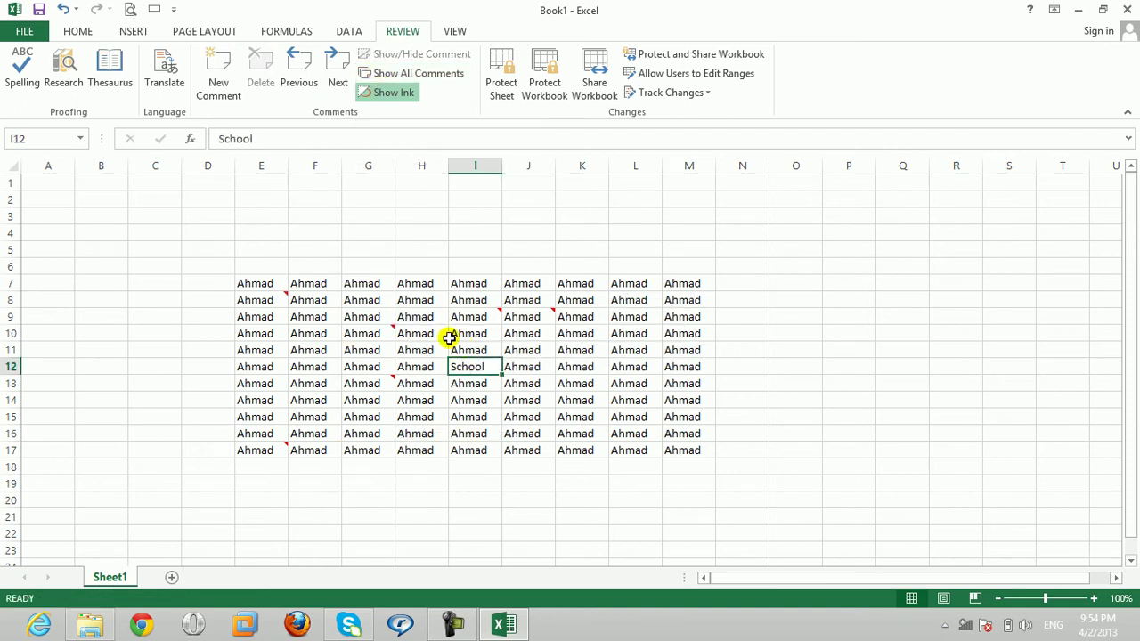
mouse_move(283, 296)
mouse_move(390, 334)
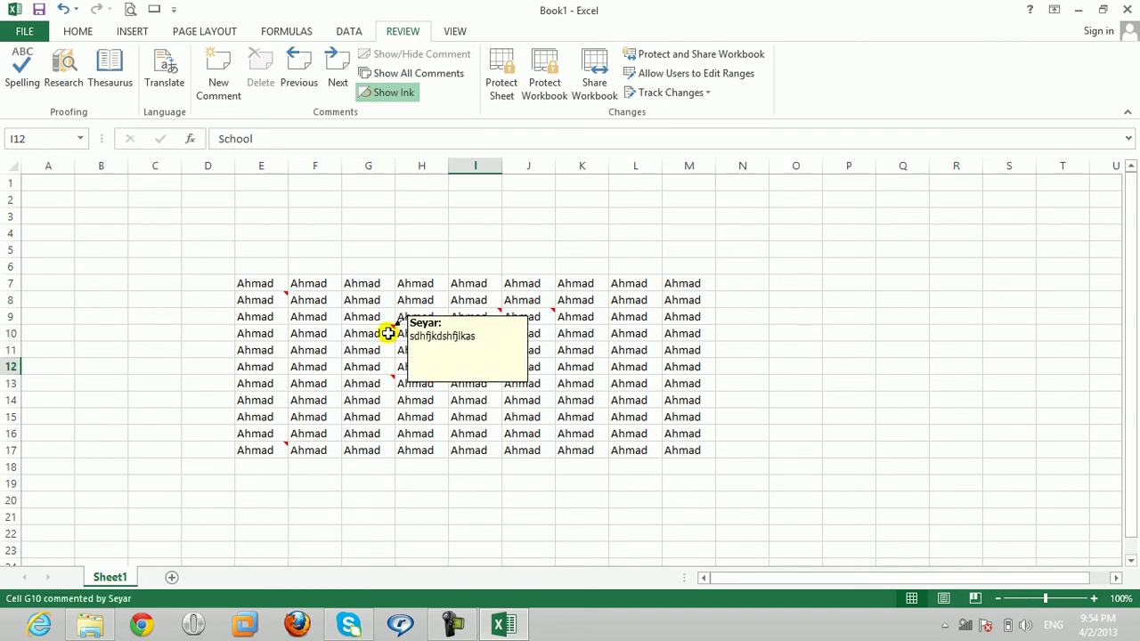
left_click(371, 333)
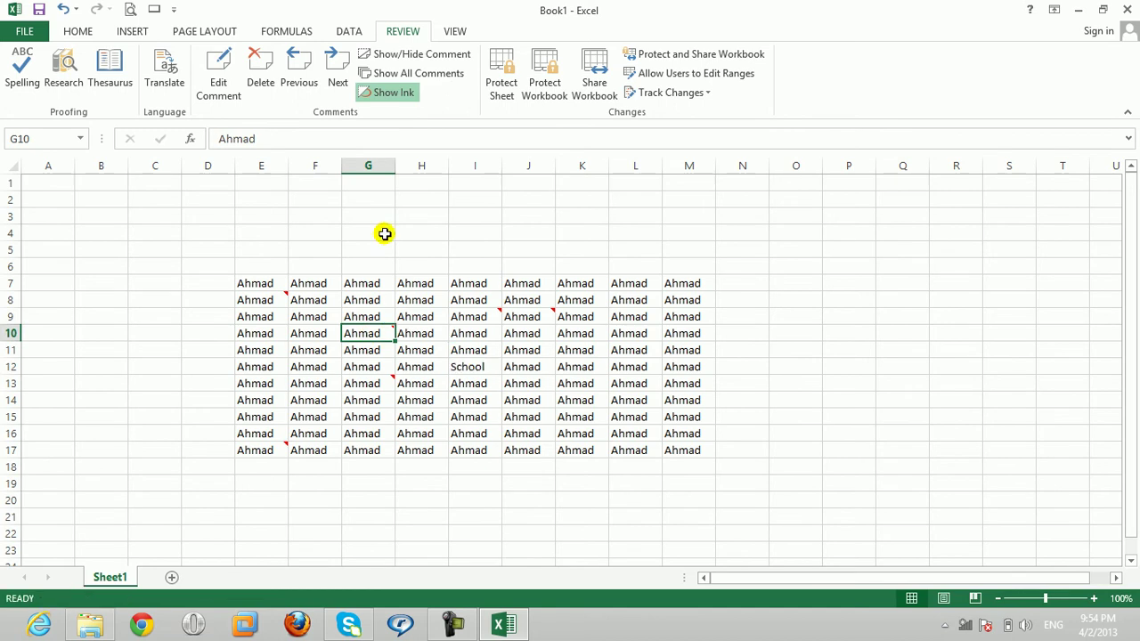
left_click(422, 55)
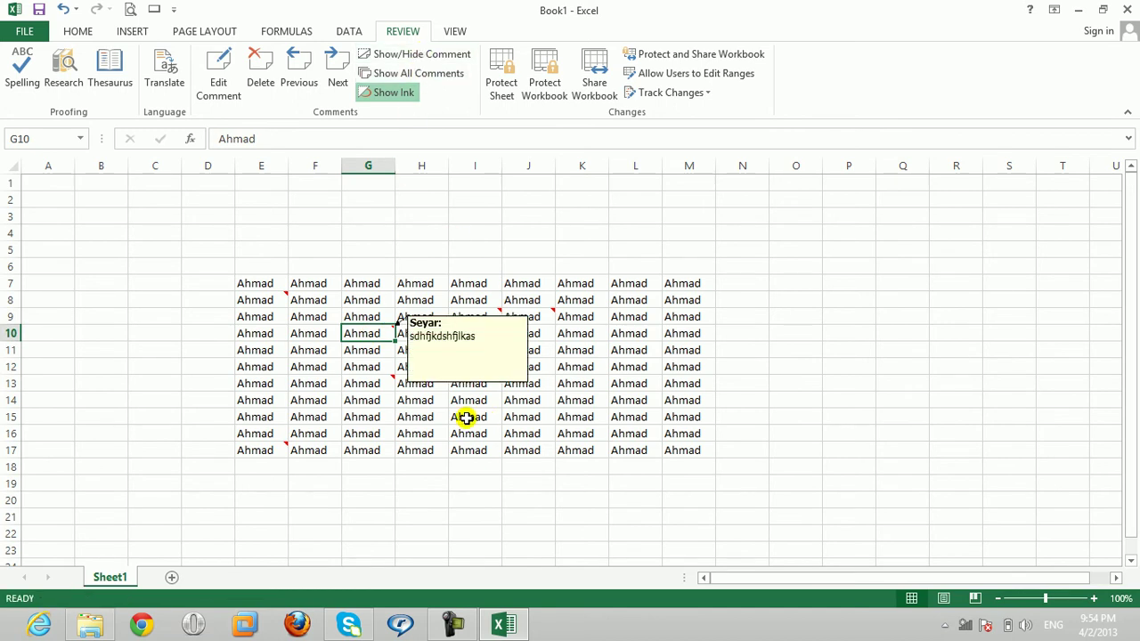
left_click(431, 55)
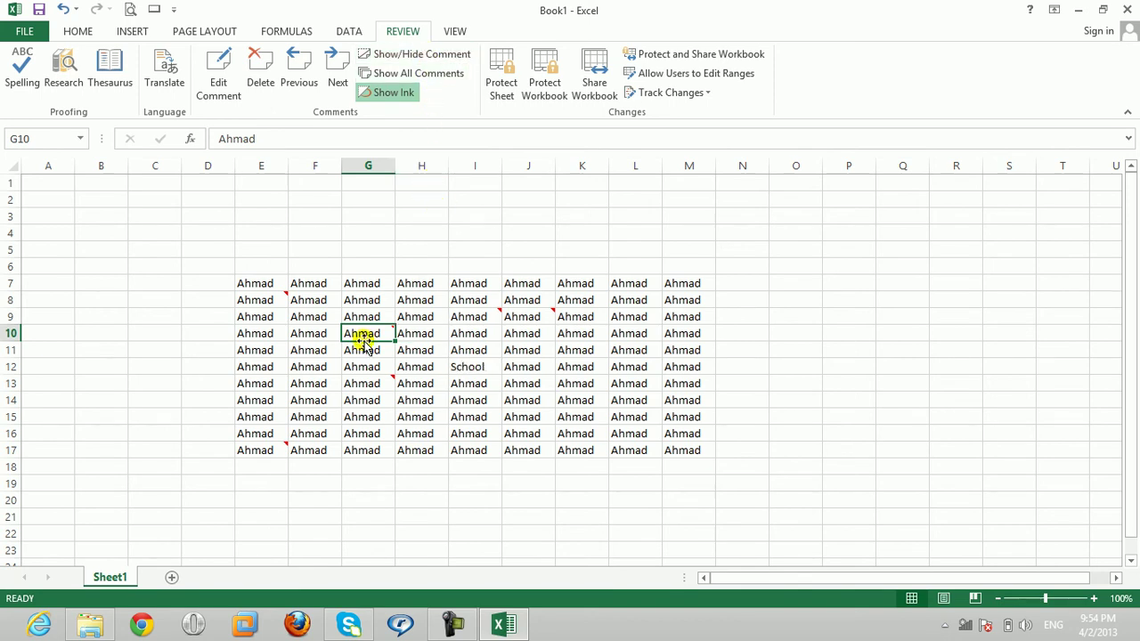
left_click(523, 337)
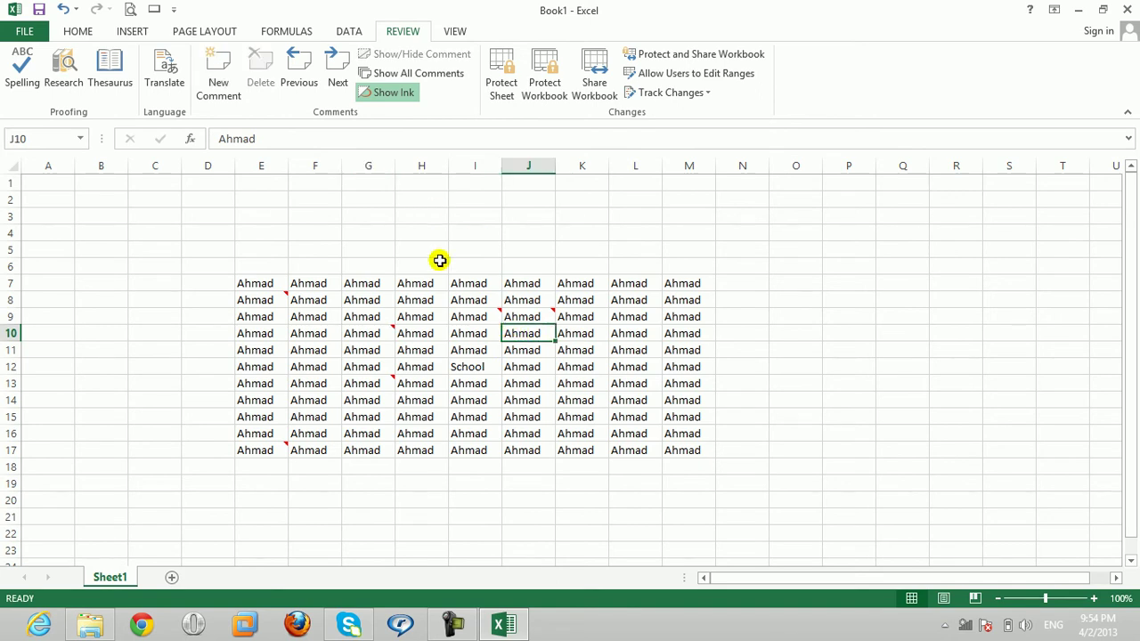
left_click(461, 311)
left_click(387, 94)
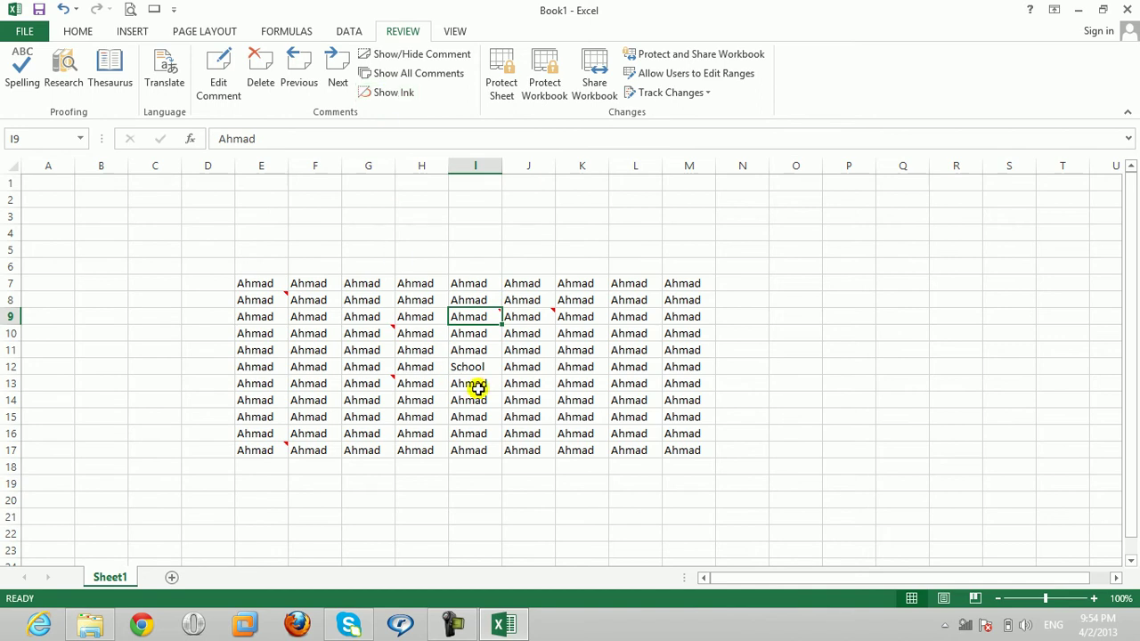
left_click(384, 95)
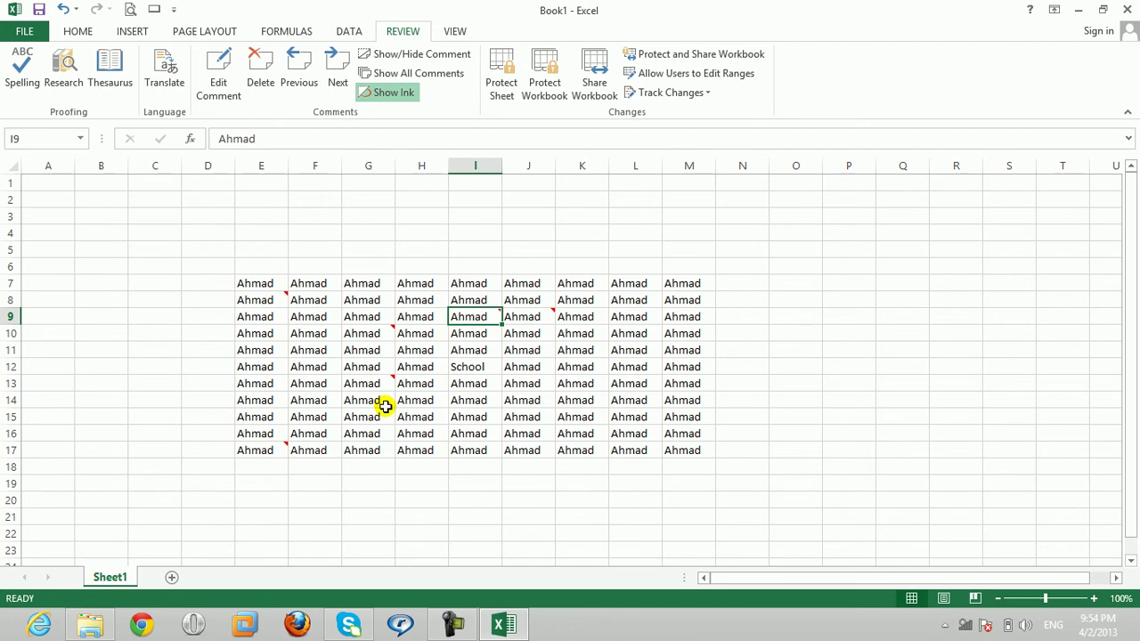
left_click(419, 402)
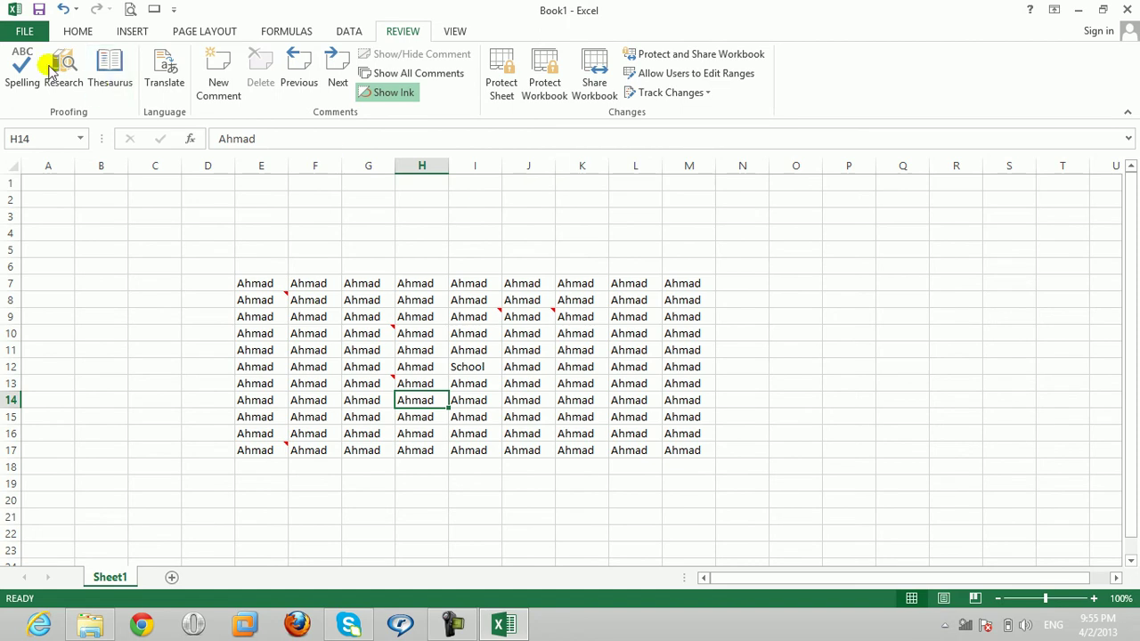
left_click(24, 31)
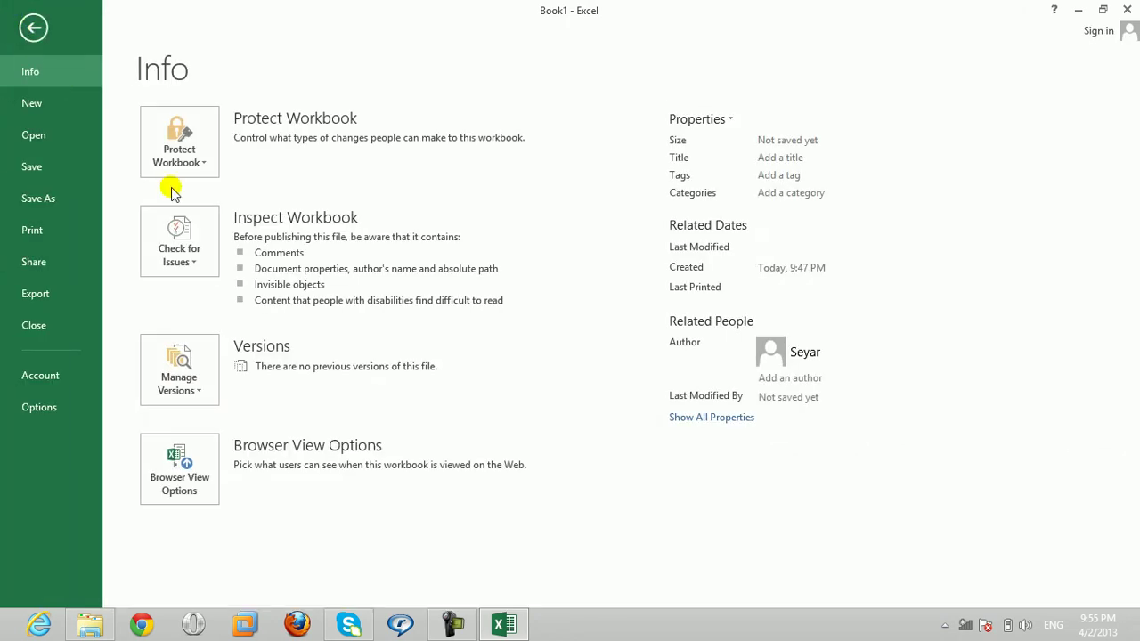
left_click(201, 171)
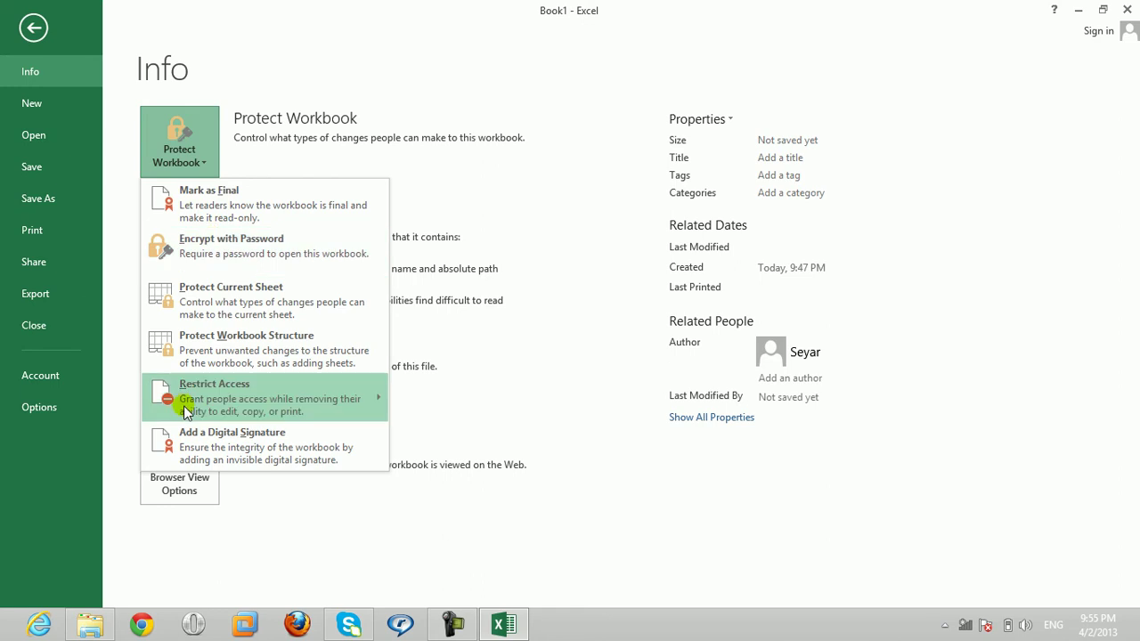
left_click(34, 27)
left_click(33, 27)
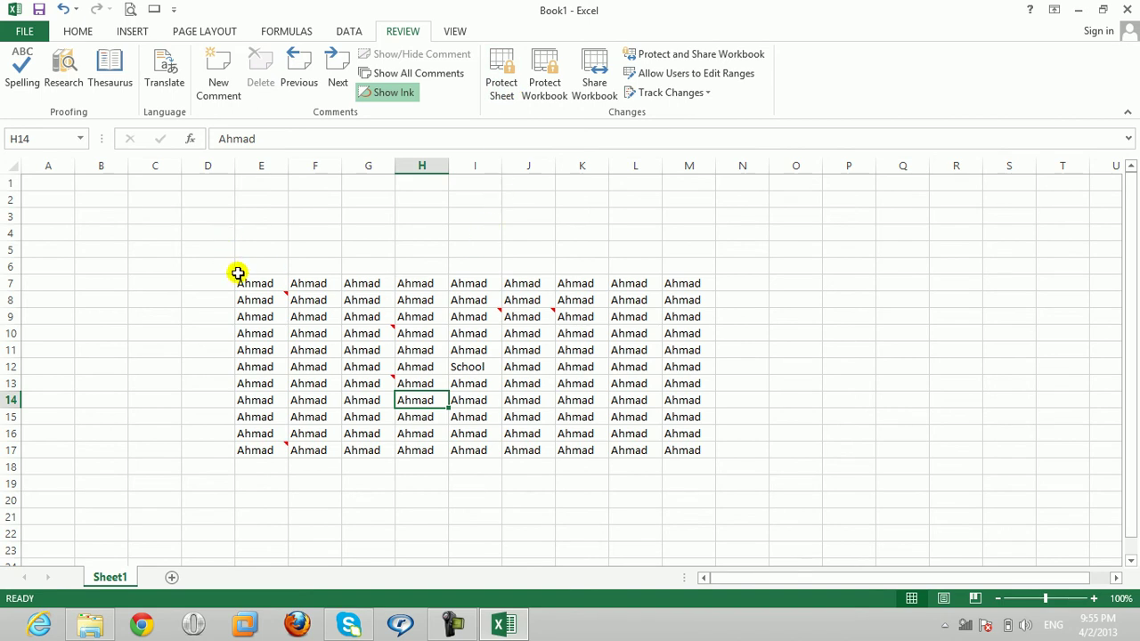
mouse_move(238, 276)
left_mouse_down()
mouse_move(333, 329)
mouse_move(657, 425)
mouse_move(685, 453)
left_mouse_up()
Step: Clear all comments from the selected E6:M17 block with Home > Clear > Clear Comments
left_click(85, 32)
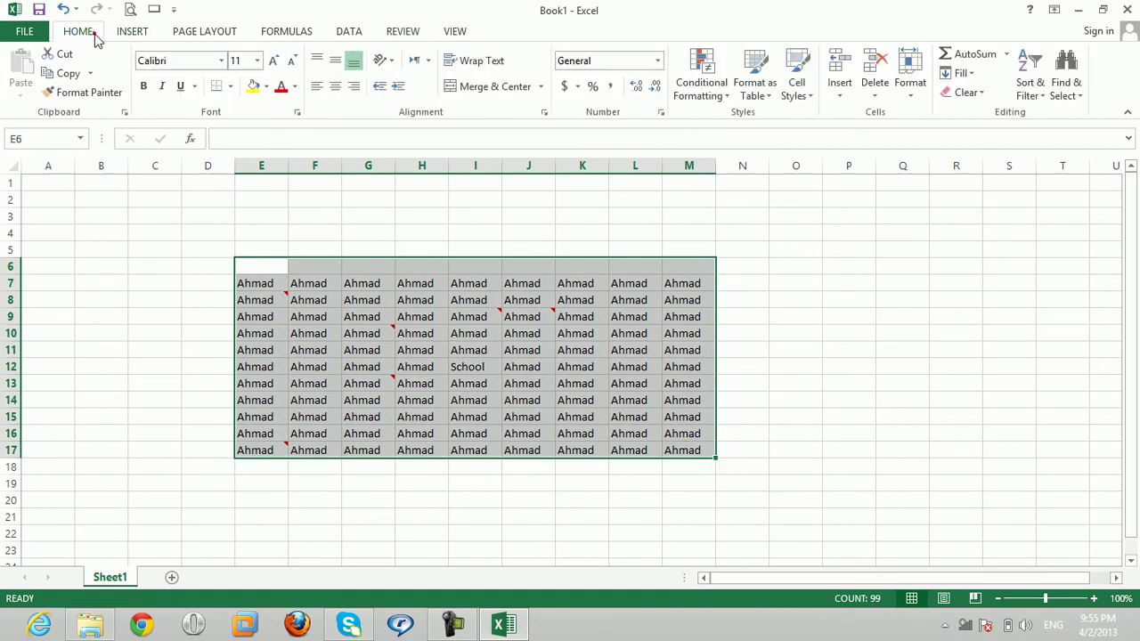
left_click(877, 94)
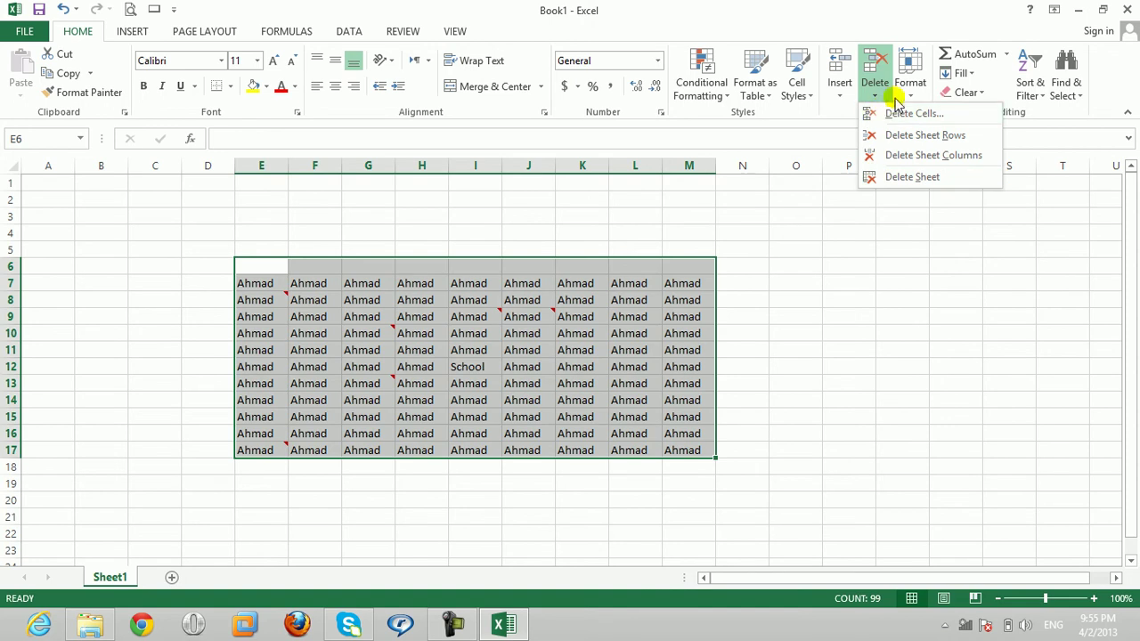
left_click(839, 94)
left_click(838, 96)
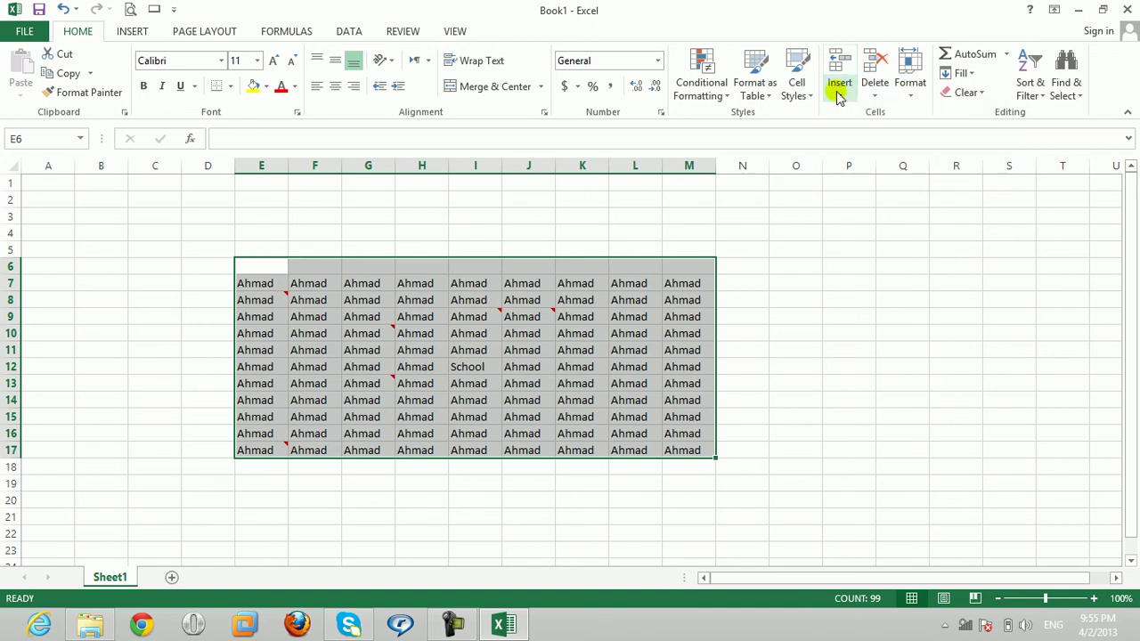
left_click(966, 93)
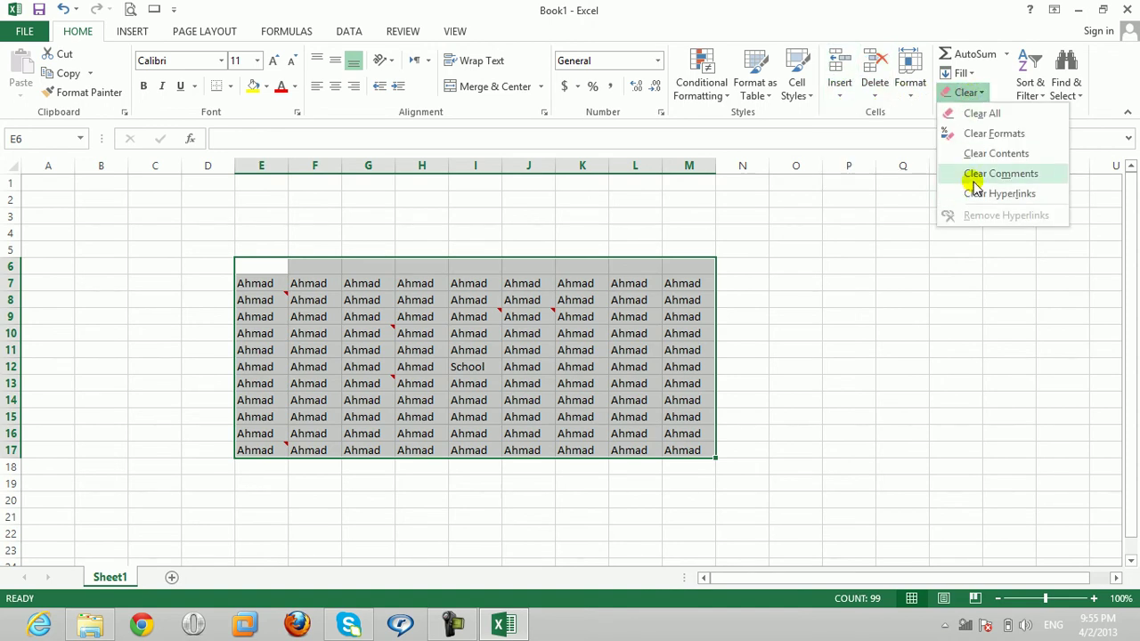
left_click(974, 175)
left_click(510, 333)
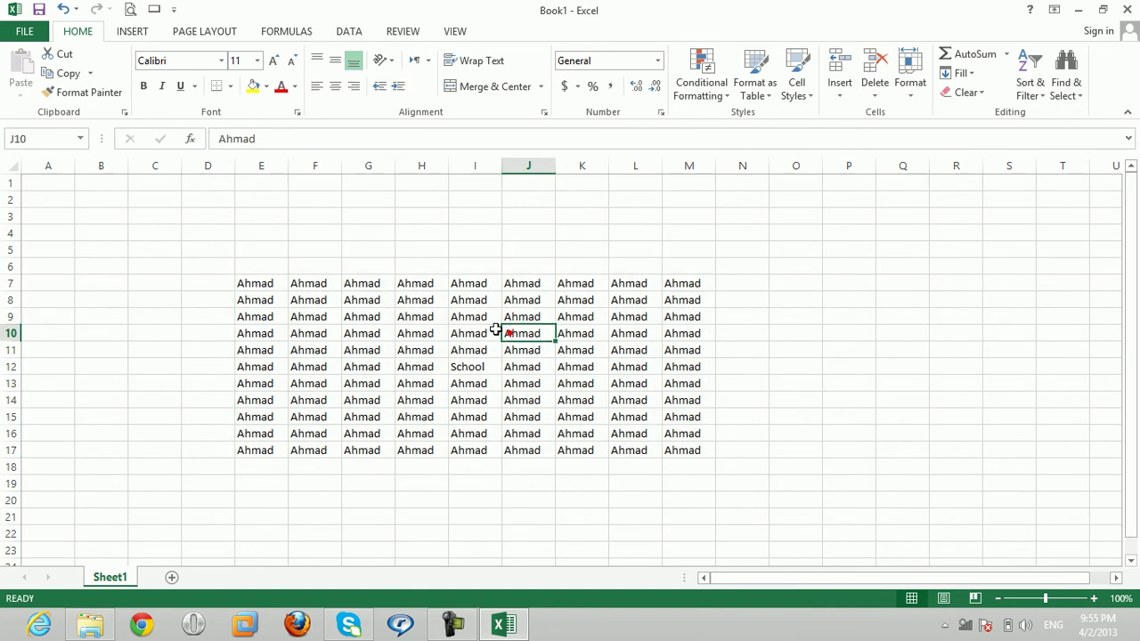
left_click(396, 32)
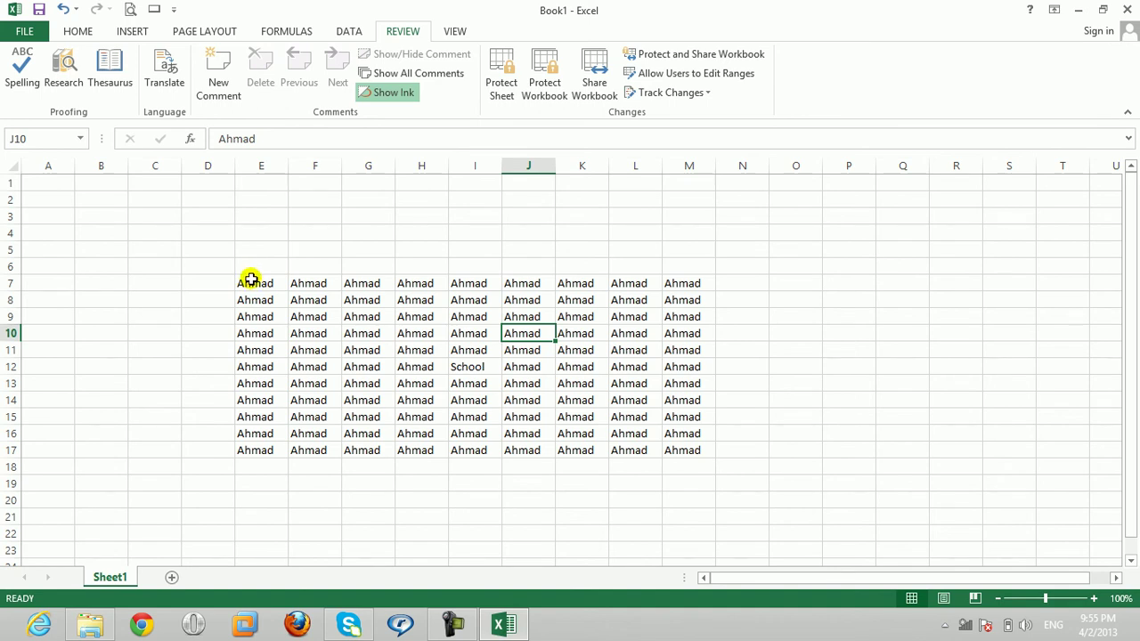
Step: Protect Sheet1 with a password, still allowing Insert columns and Insert rows
left_click(503, 92)
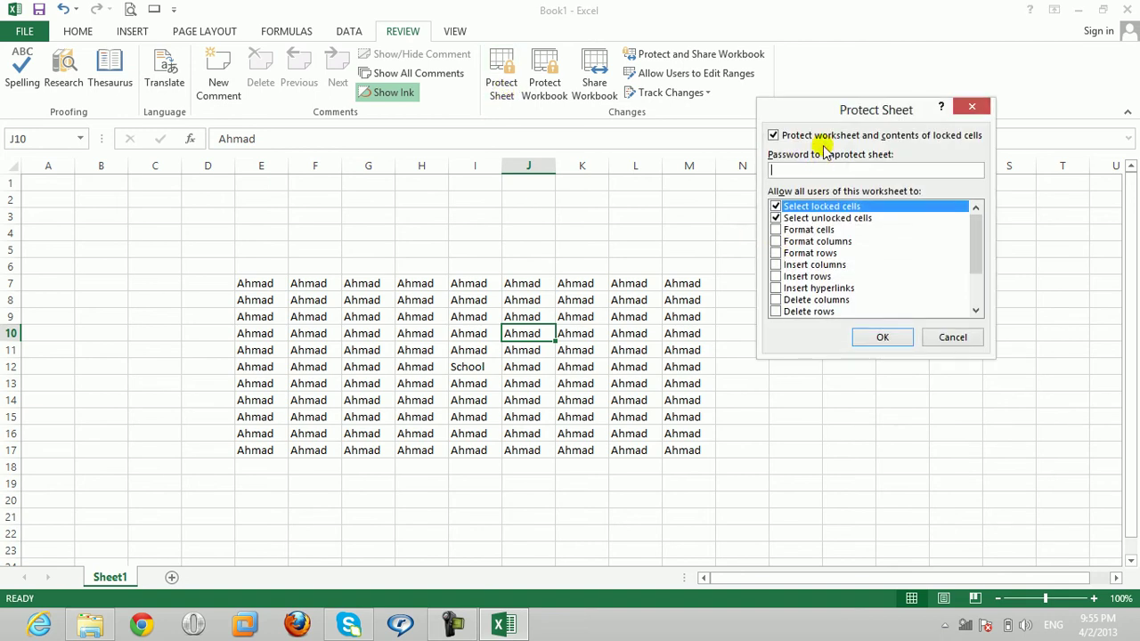
left_click_drag(824, 116, 433, 211)
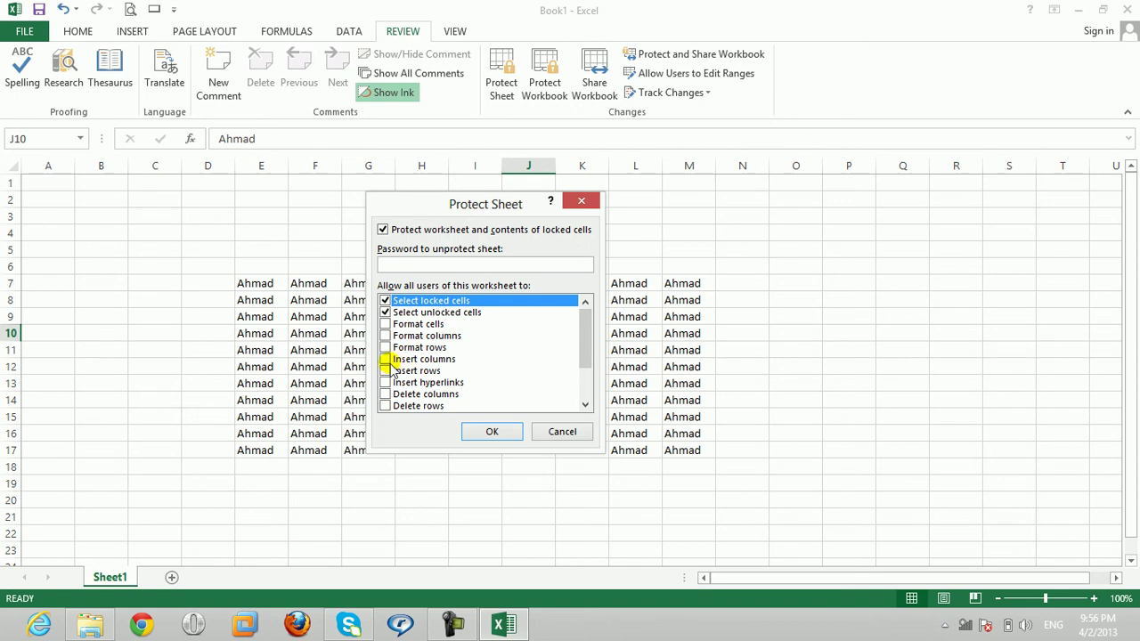
left_click(385, 360)
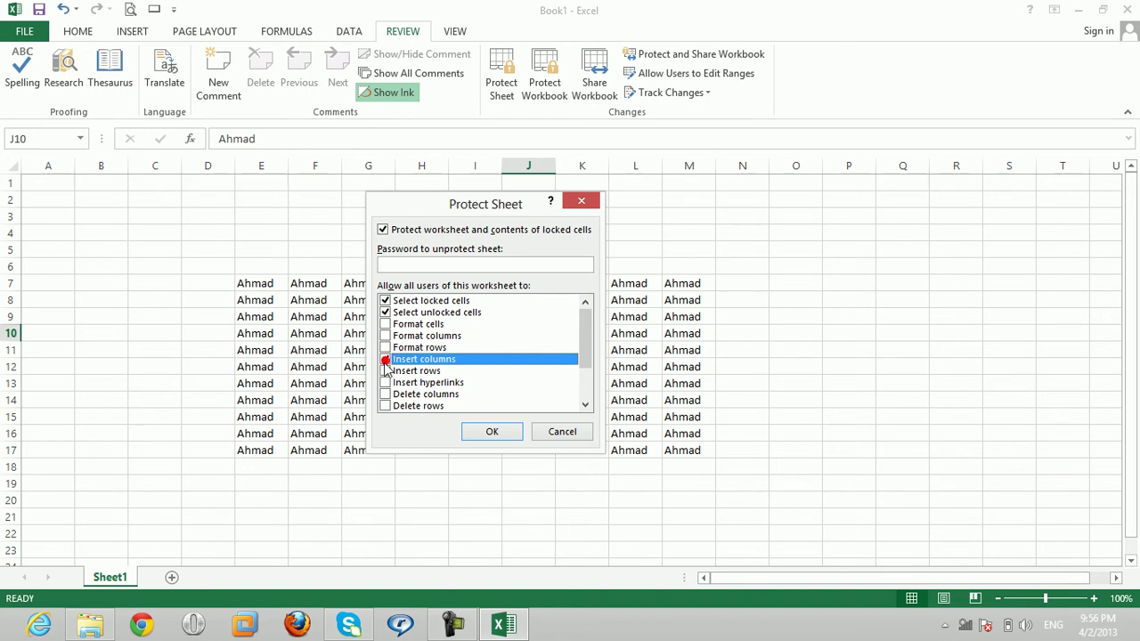
left_click(386, 372)
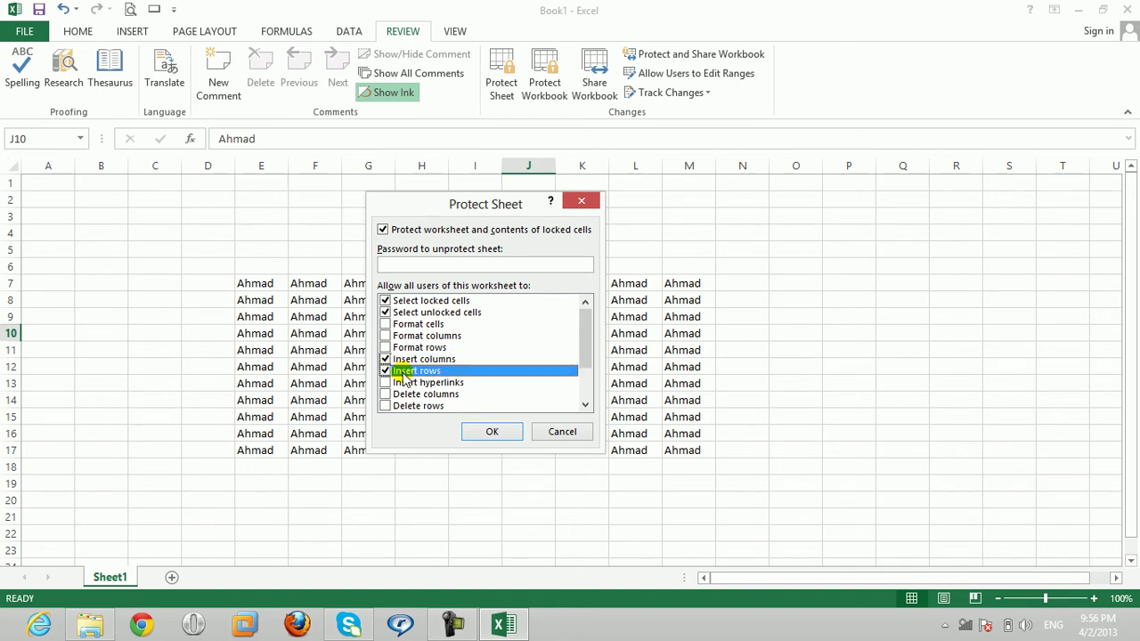
left_click(401, 264)
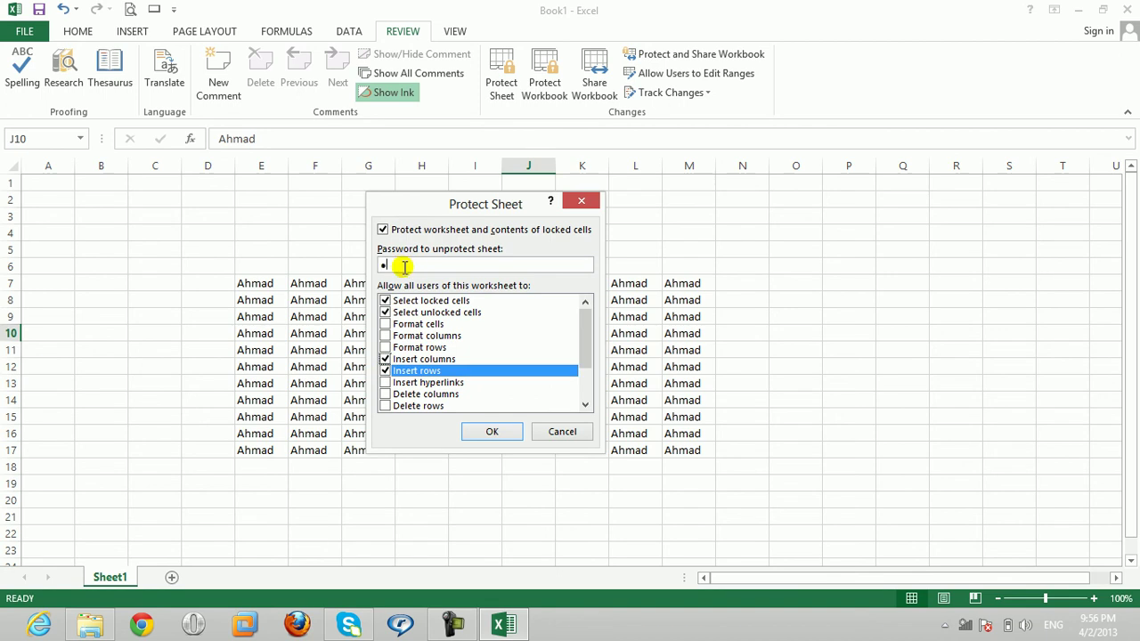
left_click(491, 431)
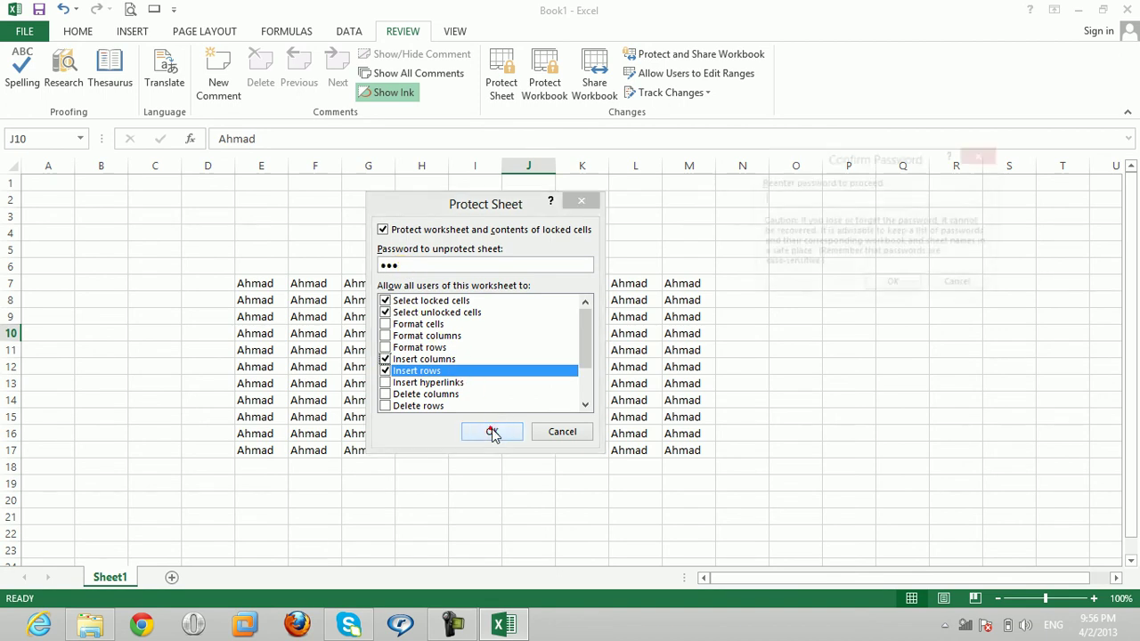
type("•••")
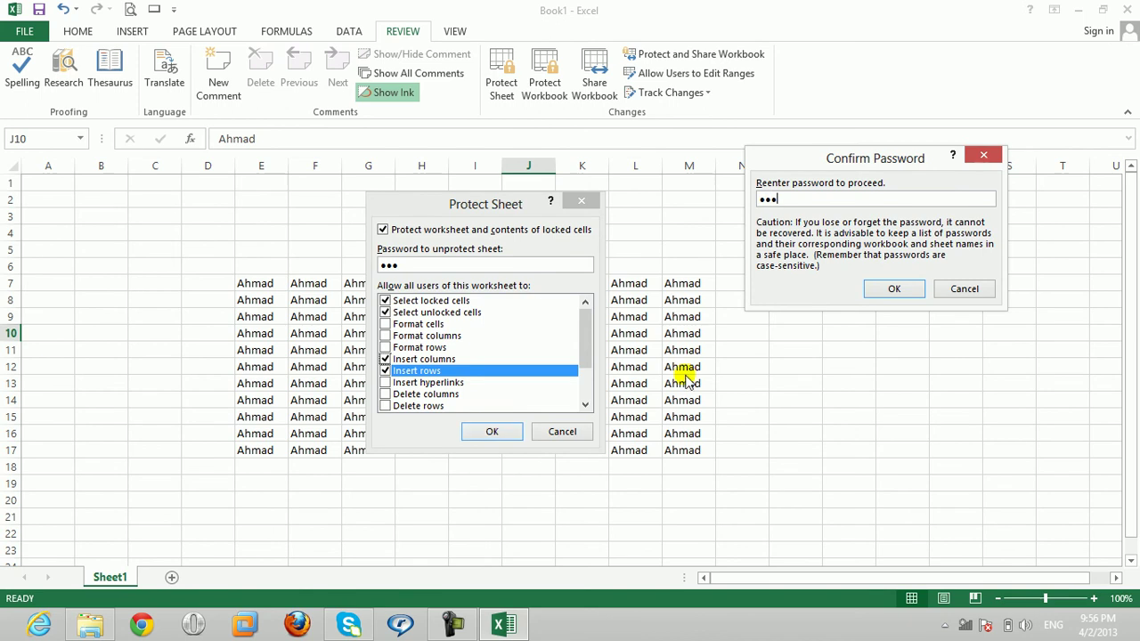
left_click(891, 284)
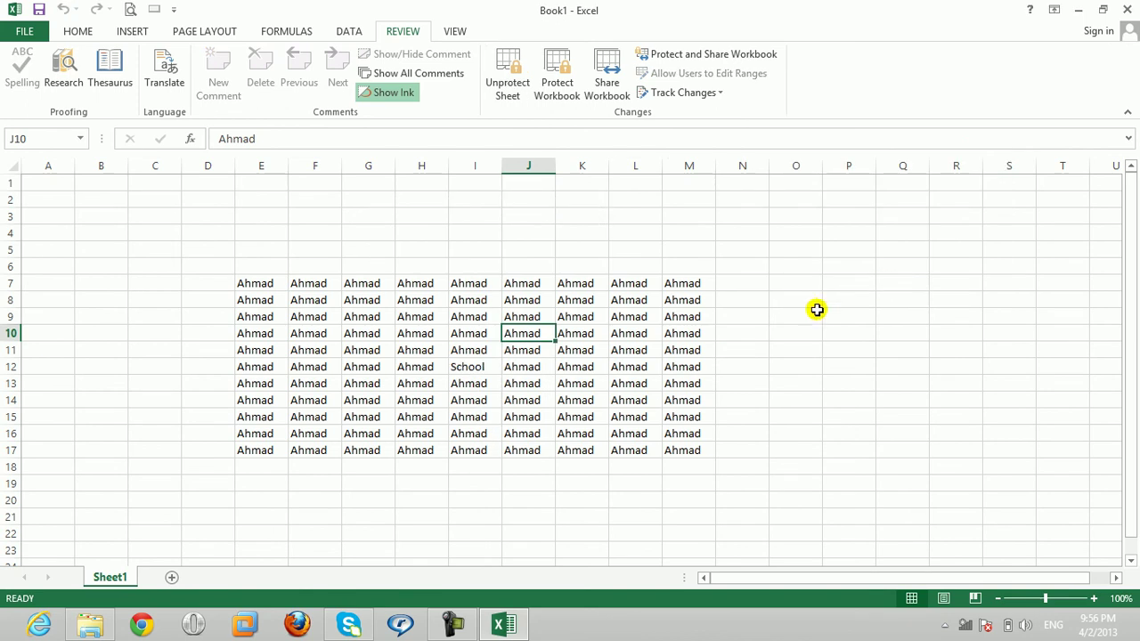
left_click_drag(392, 333, 433, 333)
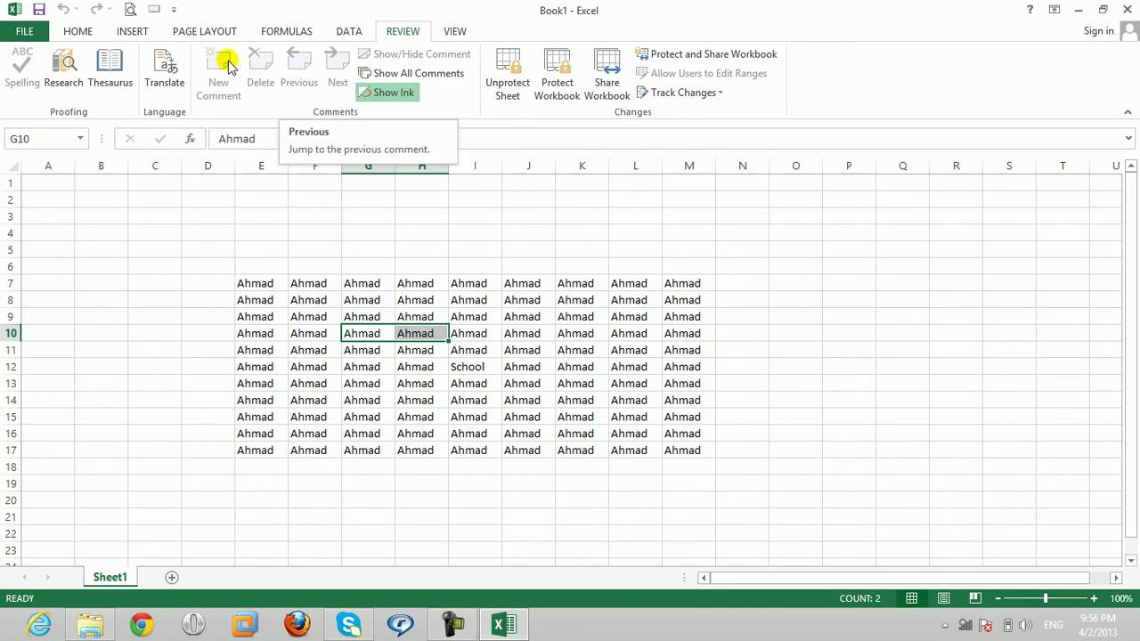
left_click(294, 321)
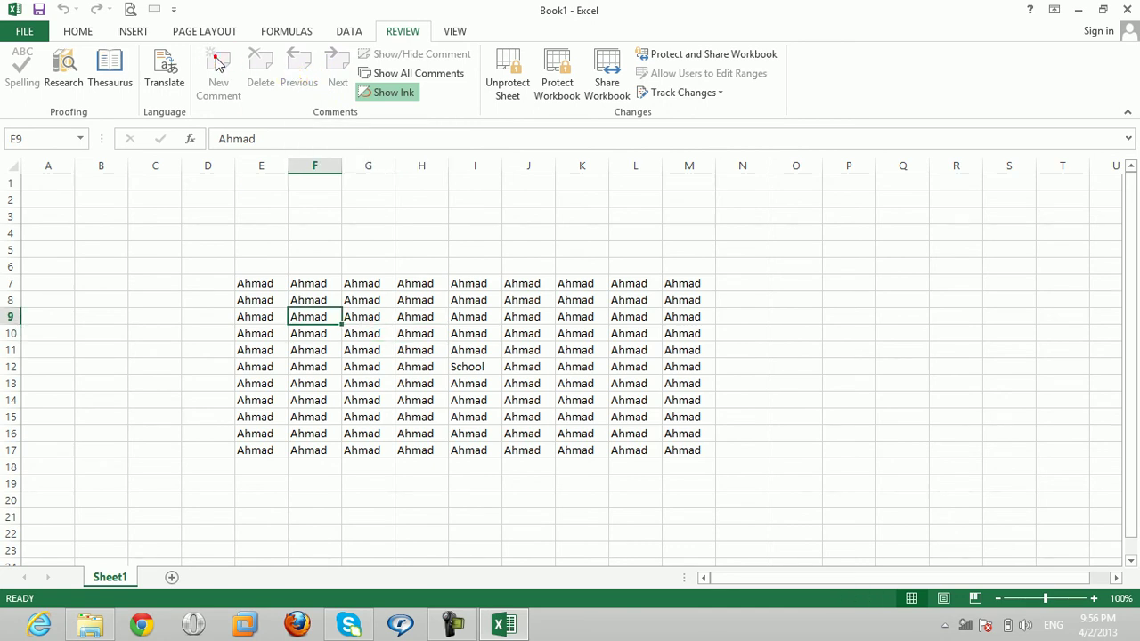
left_click(82, 33)
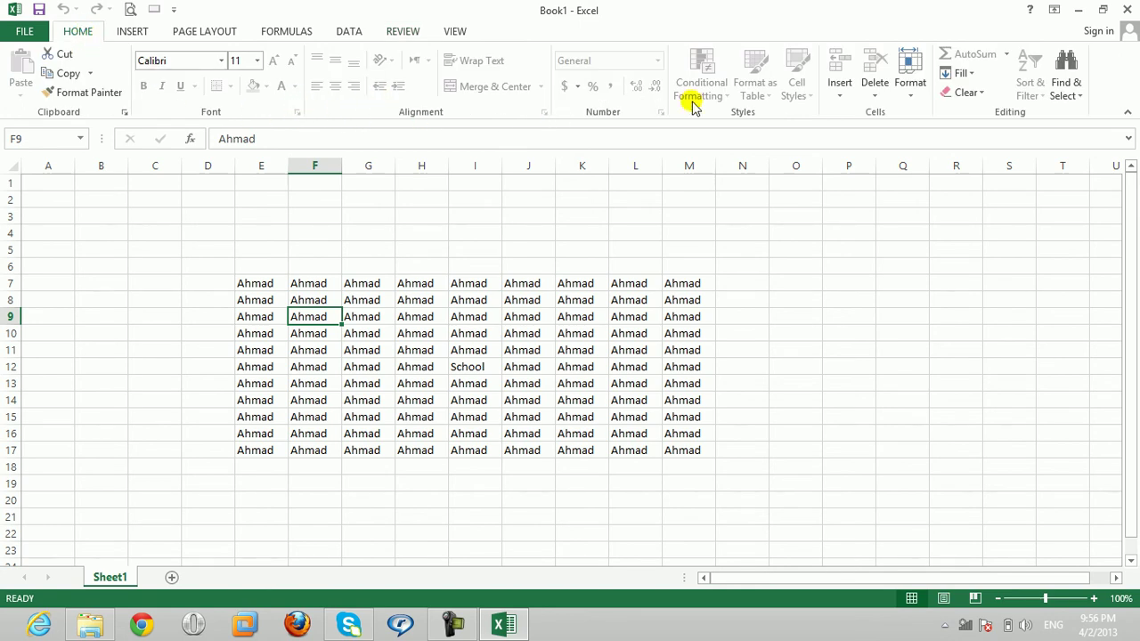
left_click(841, 93)
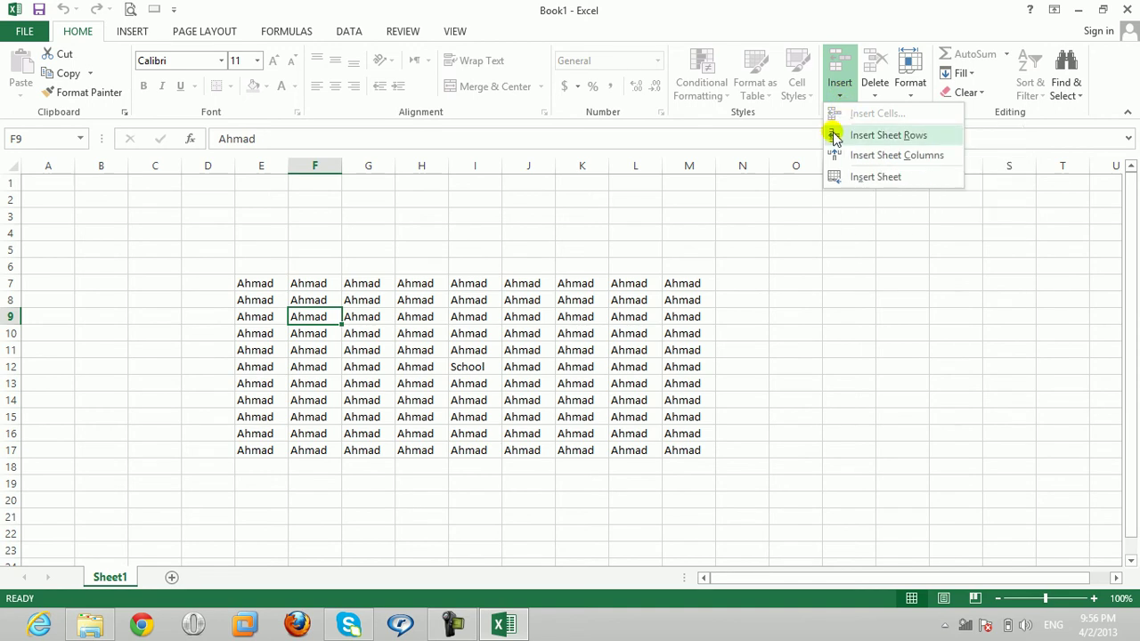
left_click(836, 138)
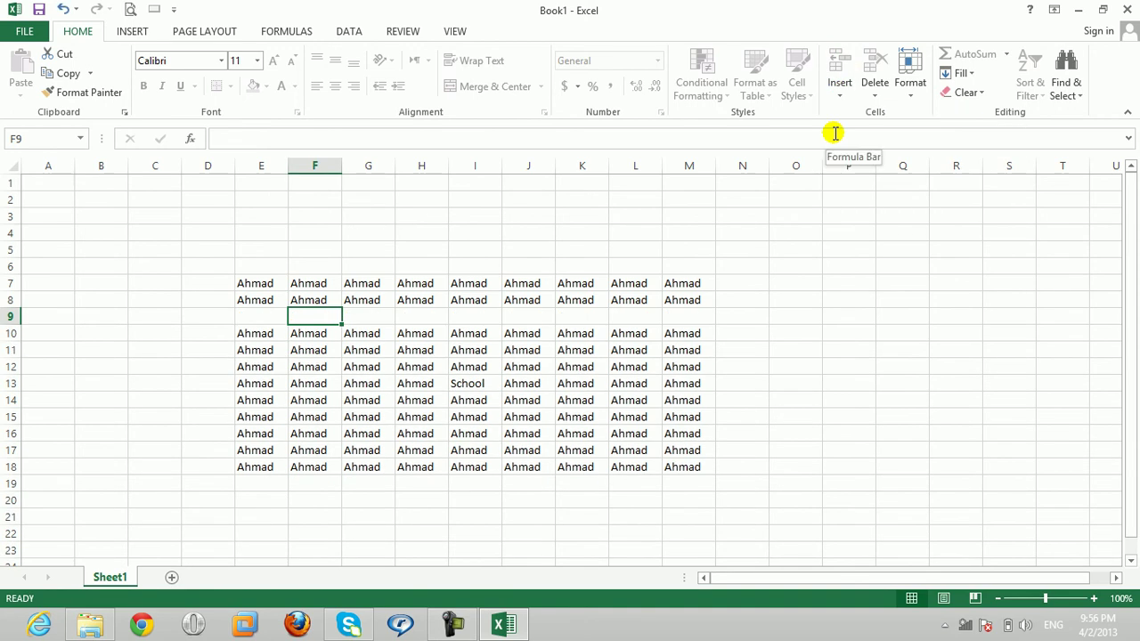
key("ctrl+z")
left_click(840, 93)
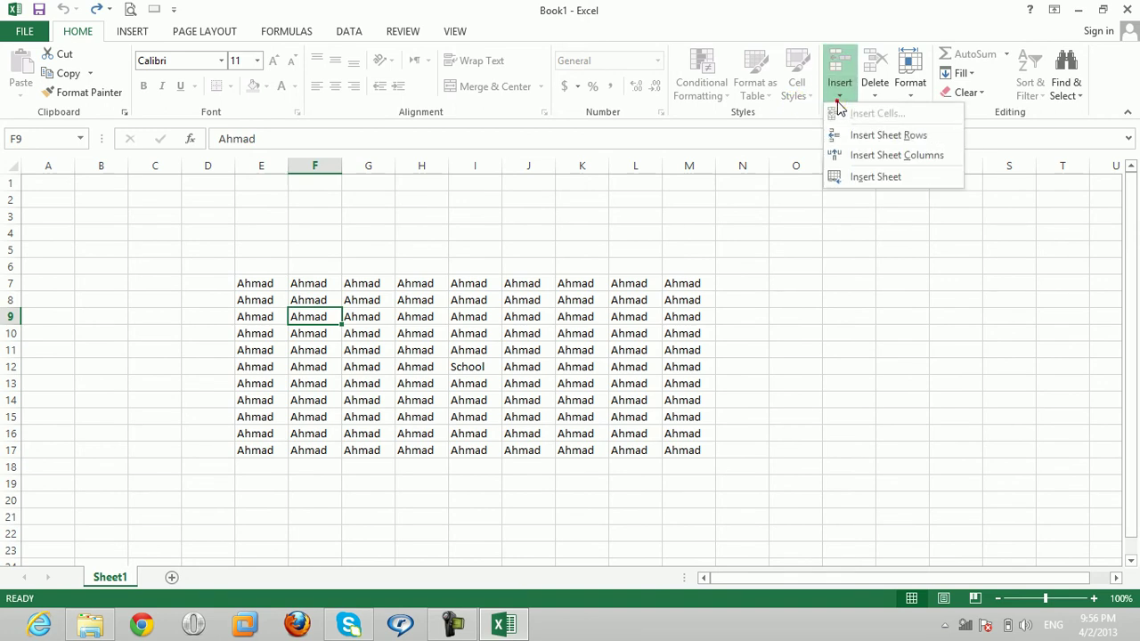
left_click(851, 160)
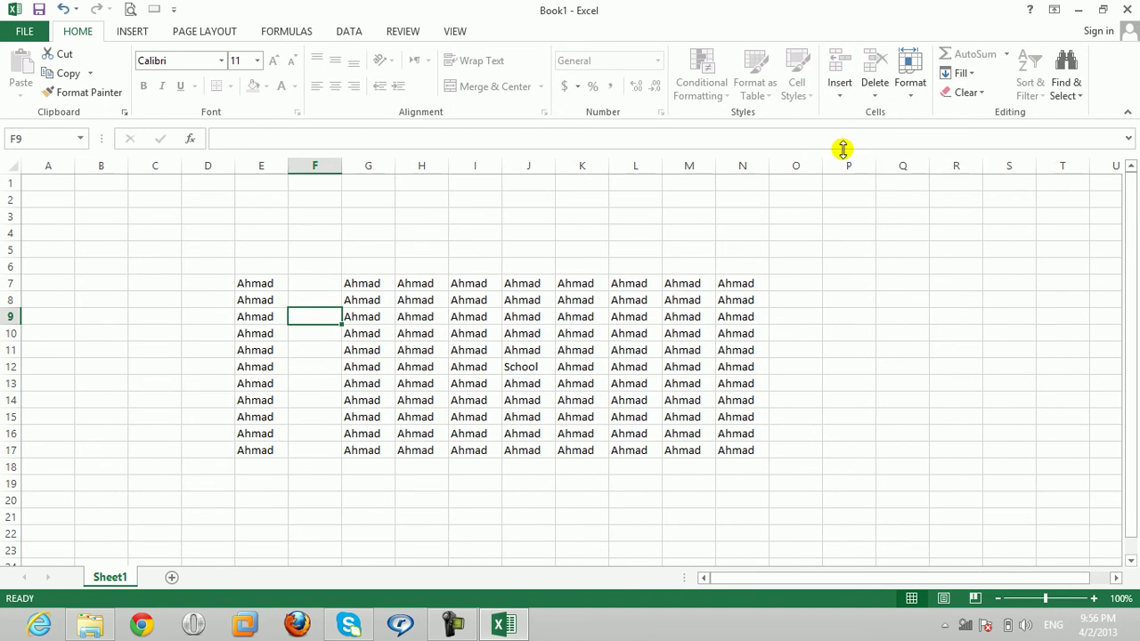
key("ctrl+z")
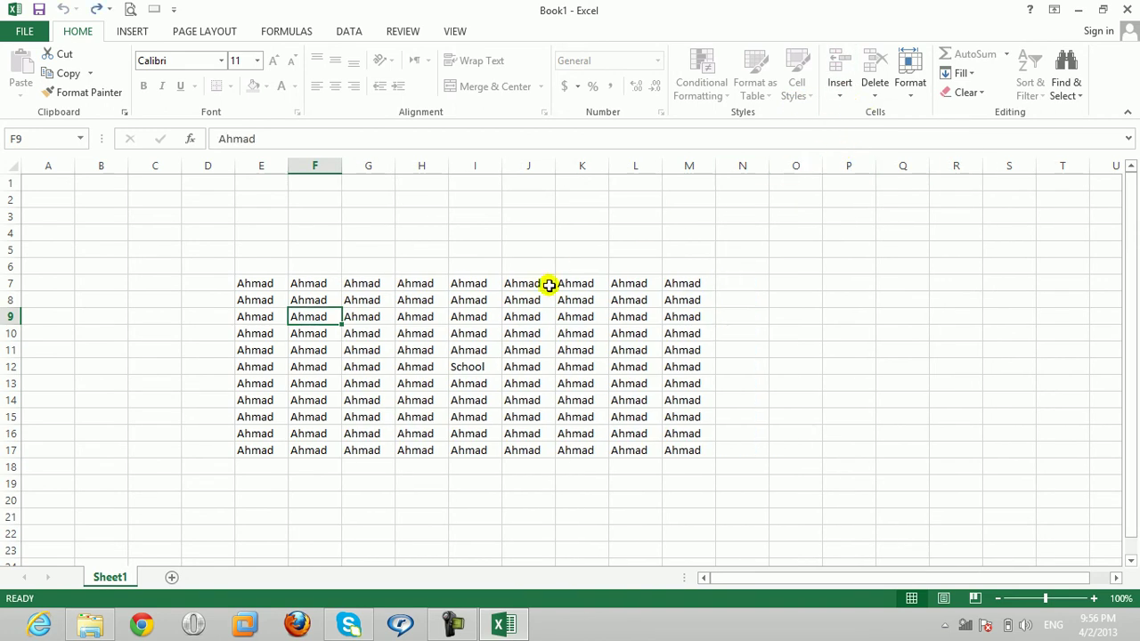
left_click(400, 304)
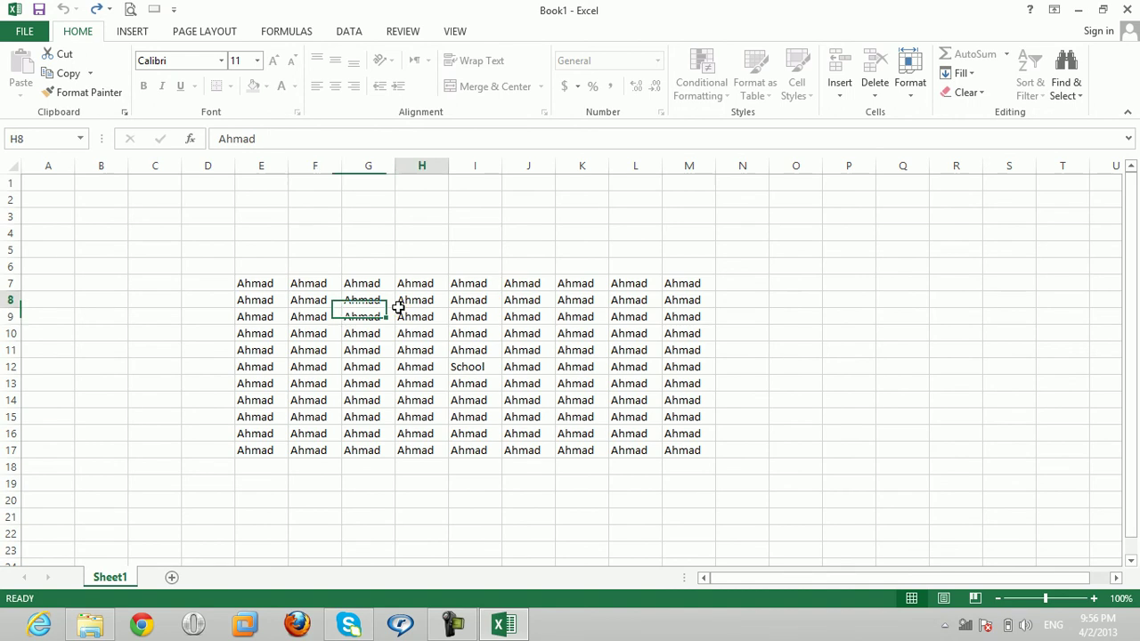
Step: Remove Sheet1's protection by entering its password
left_click(401, 33)
left_click(501, 93)
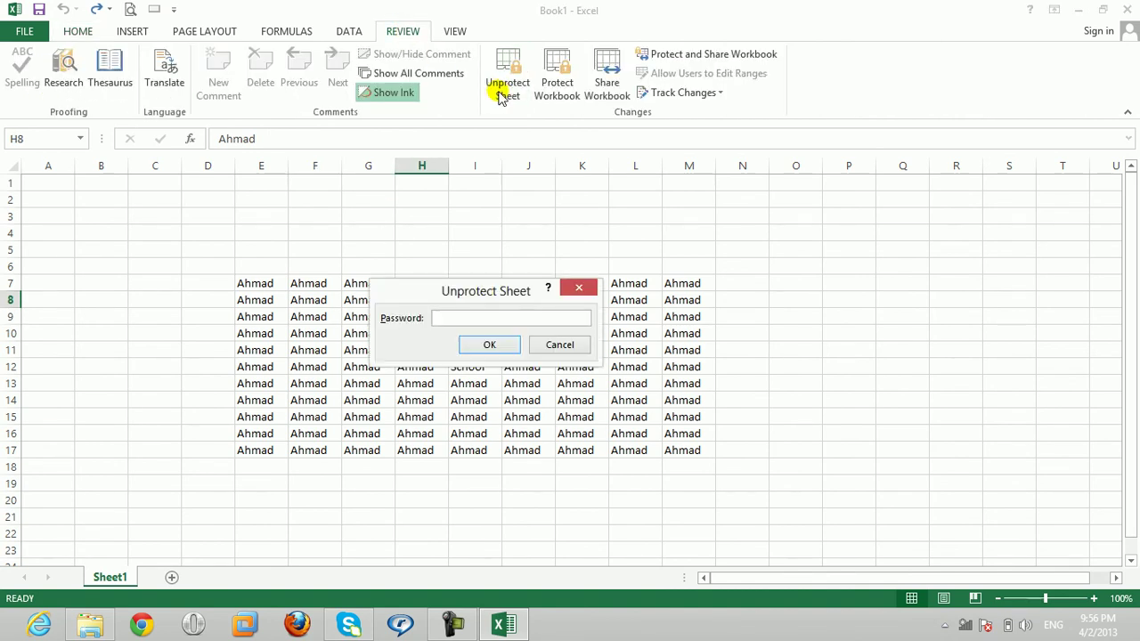
type("•••")
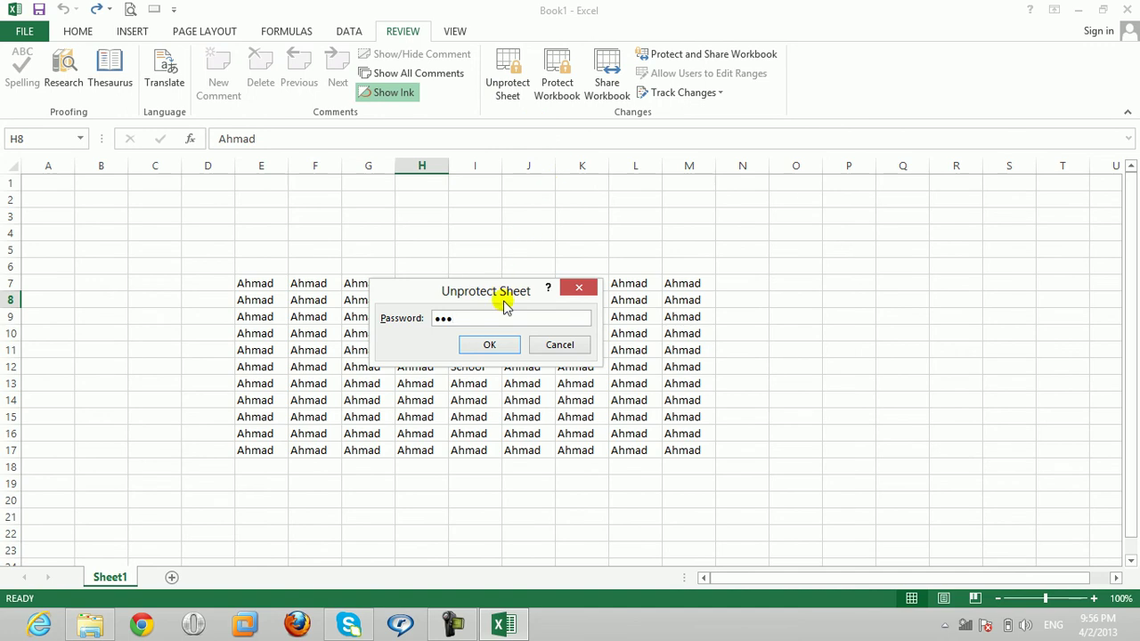
left_click(495, 344)
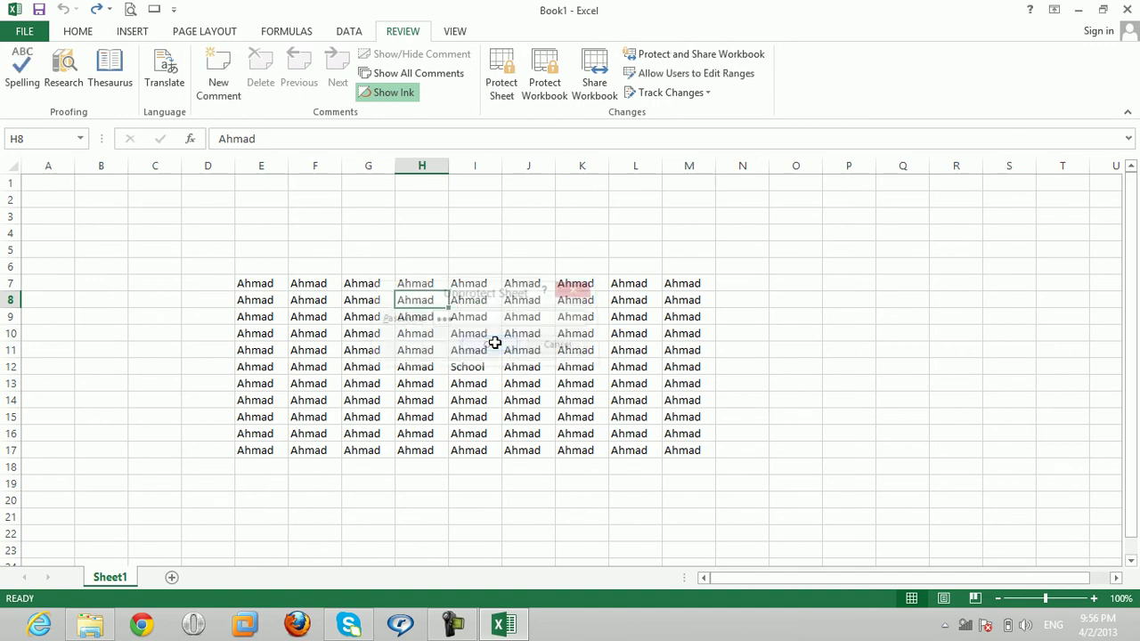
Step: Re-protect the sheet with a new password, allowing row insertion but not column insertion
left_click(500, 82)
left_click(397, 359)
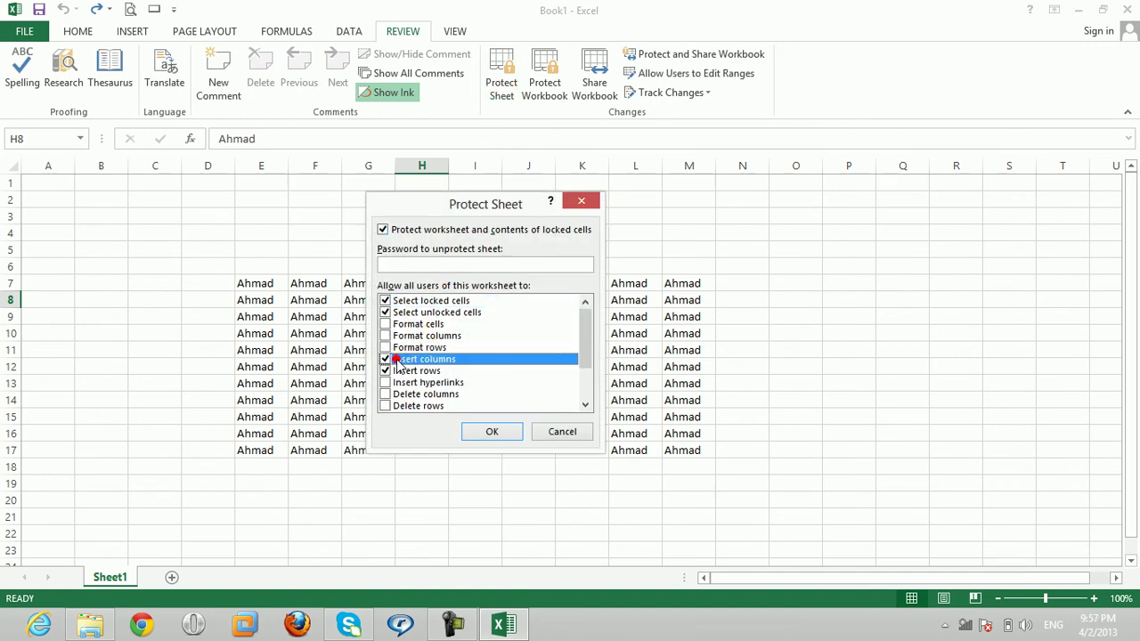
left_click(387, 372)
left_click(386, 359)
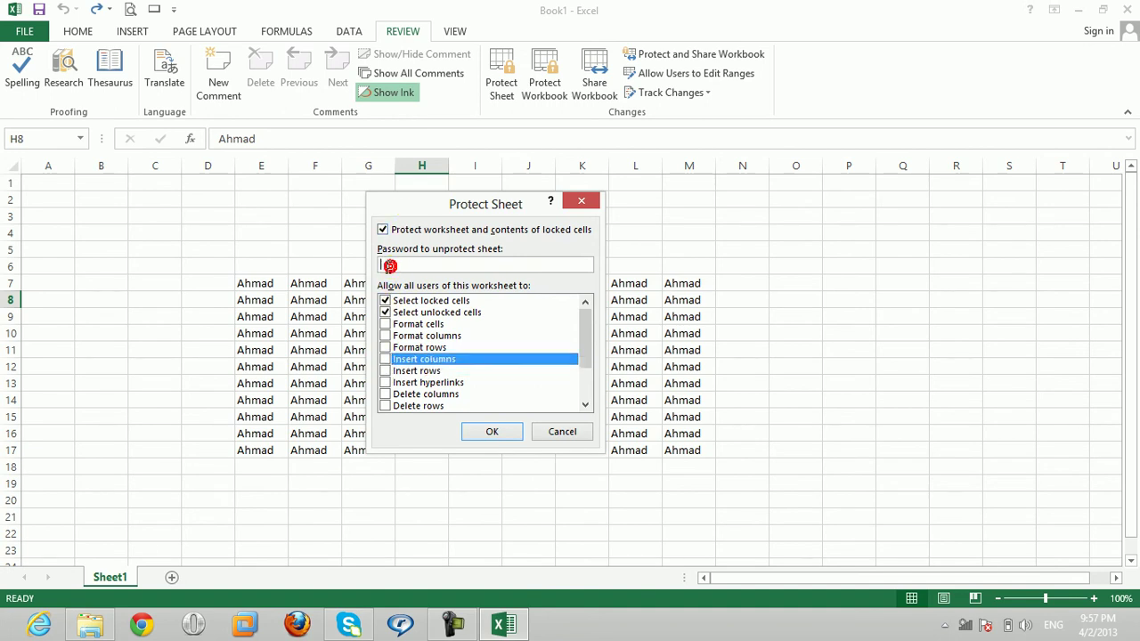
left_click(387, 266)
type("12")
key("Return")
type("123")
key("Return")
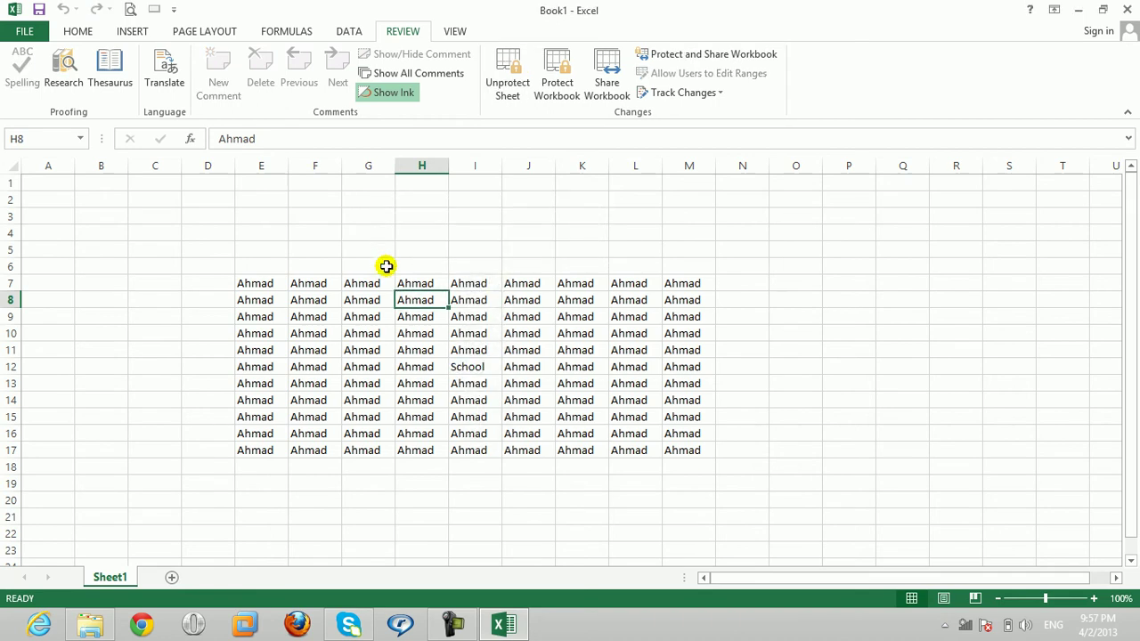
Step: Check which Home > Insert options remain available, then close the list
left_click(100, 33)
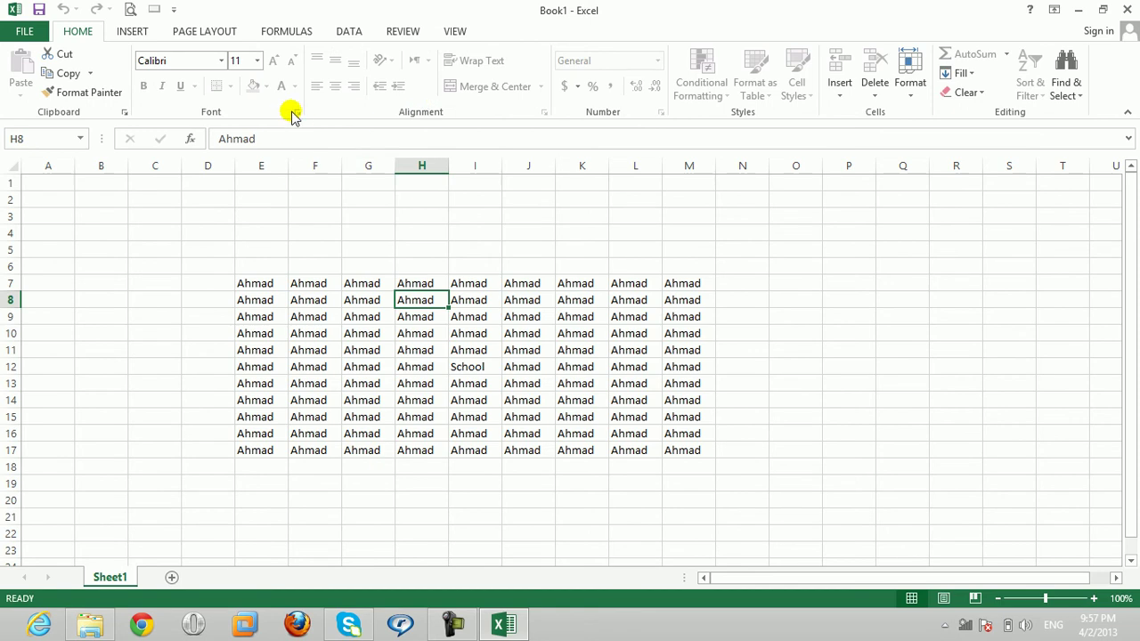
left_click(842, 91)
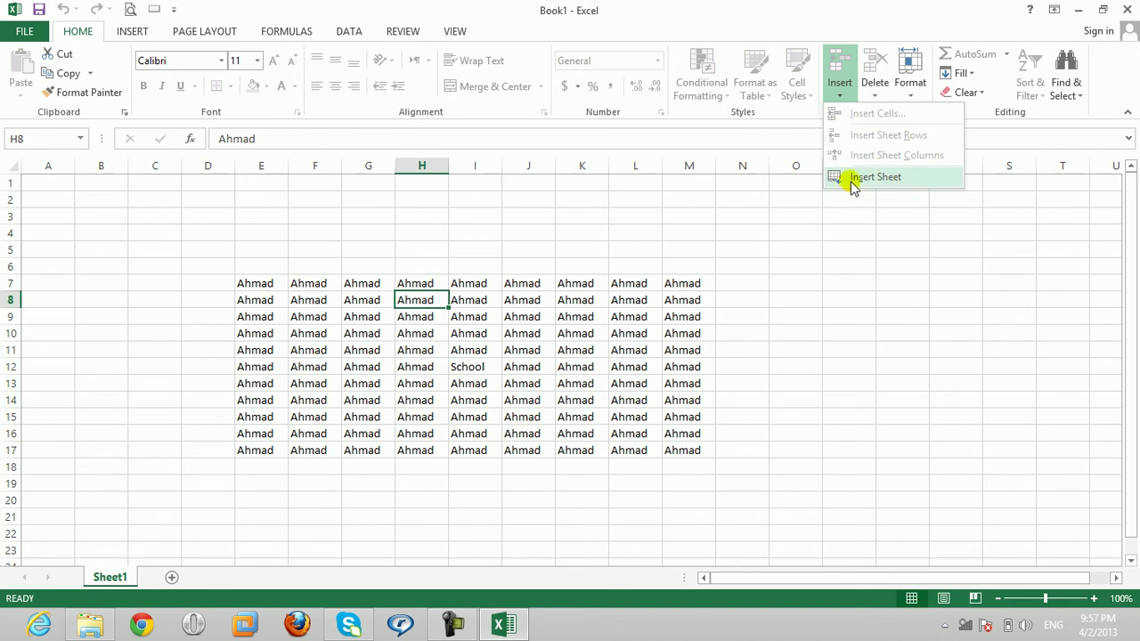
left_click(427, 298)
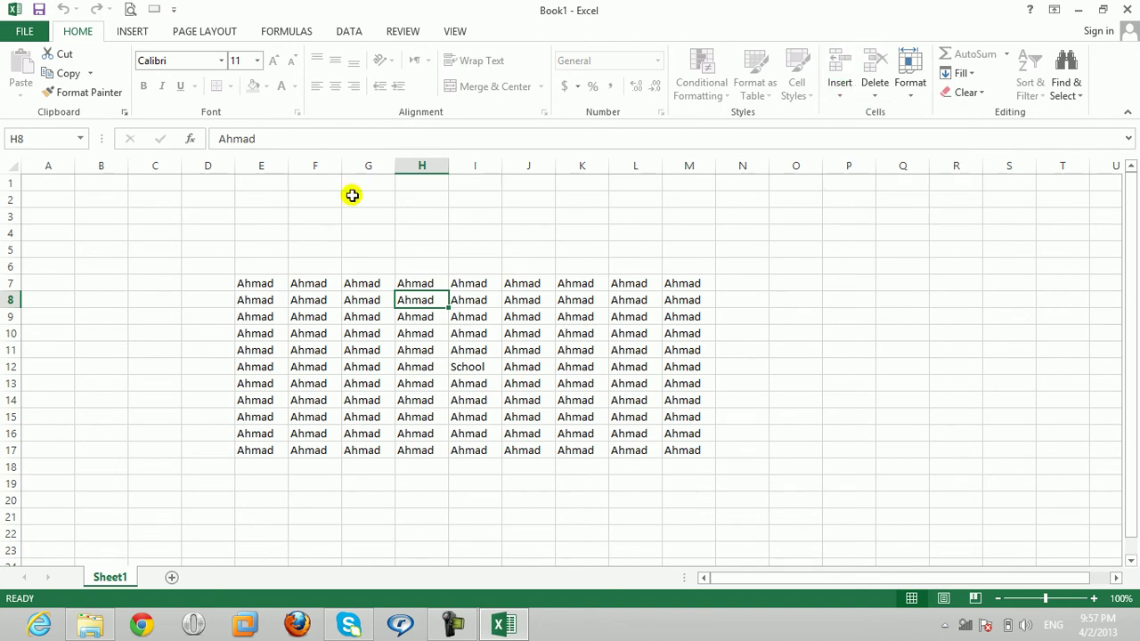
Step: Protect the workbook structure with a password
left_click(400, 29)
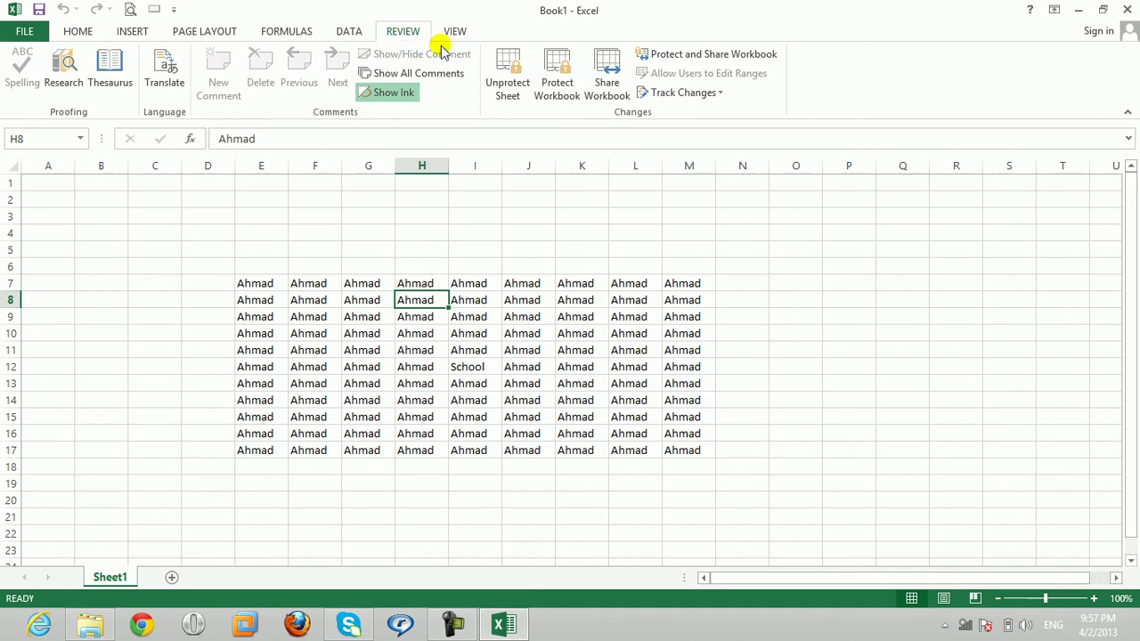
left_click(574, 86)
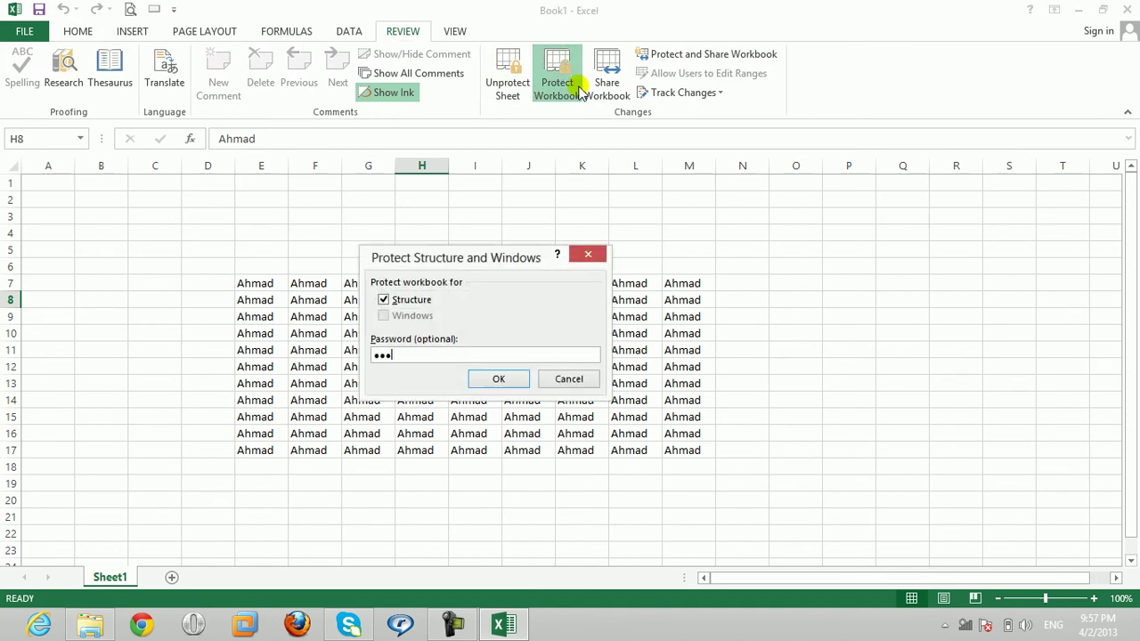
key("Return")
key("Return")
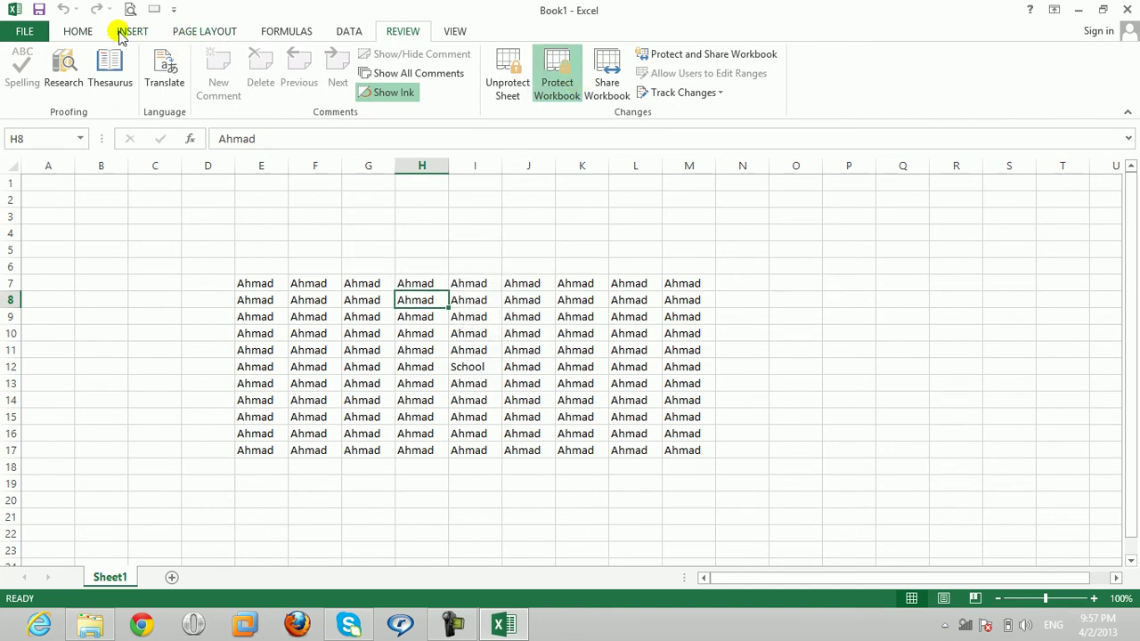
left_click(89, 34)
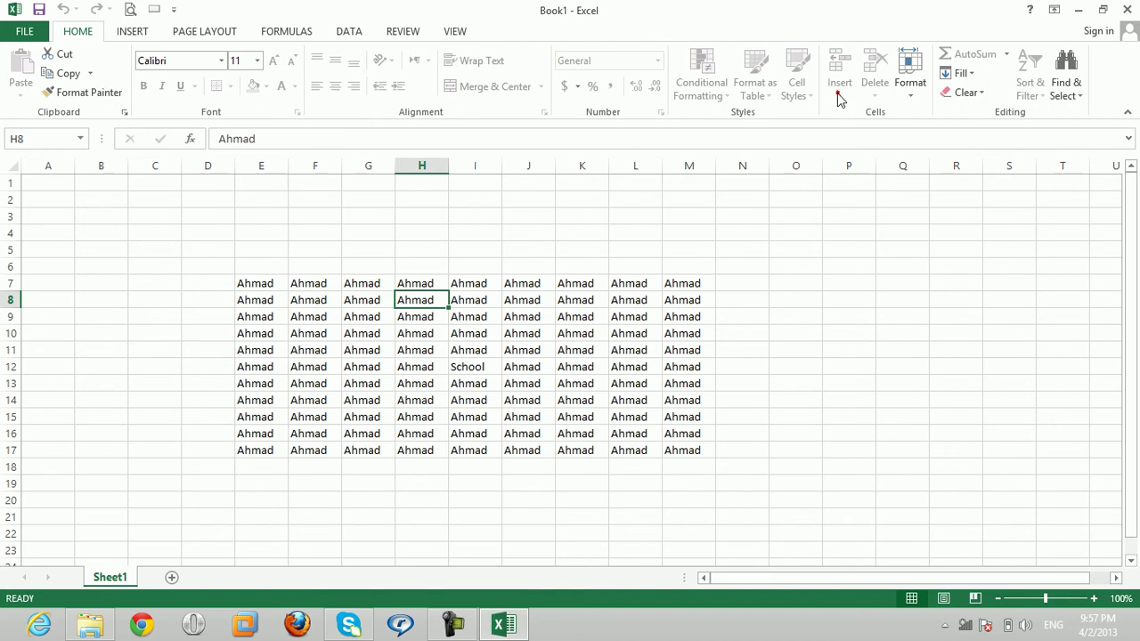
Step: Unprotect Sheet1 with its password and confirm Insert Sheet is still disabled
left_click(401, 34)
left_click(507, 84)
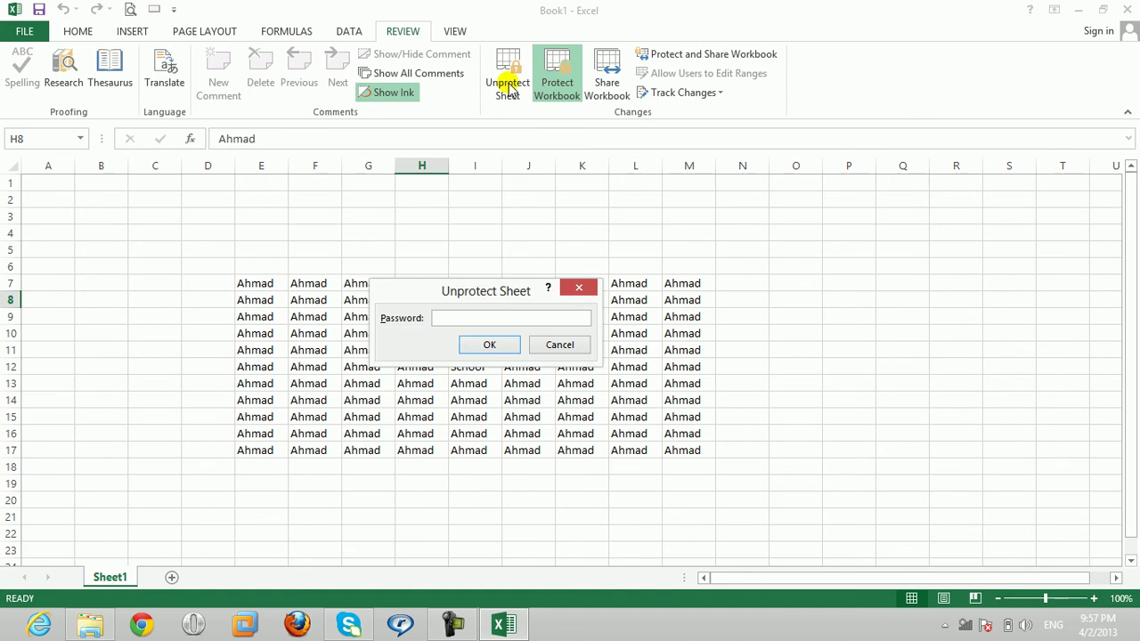
key("Return")
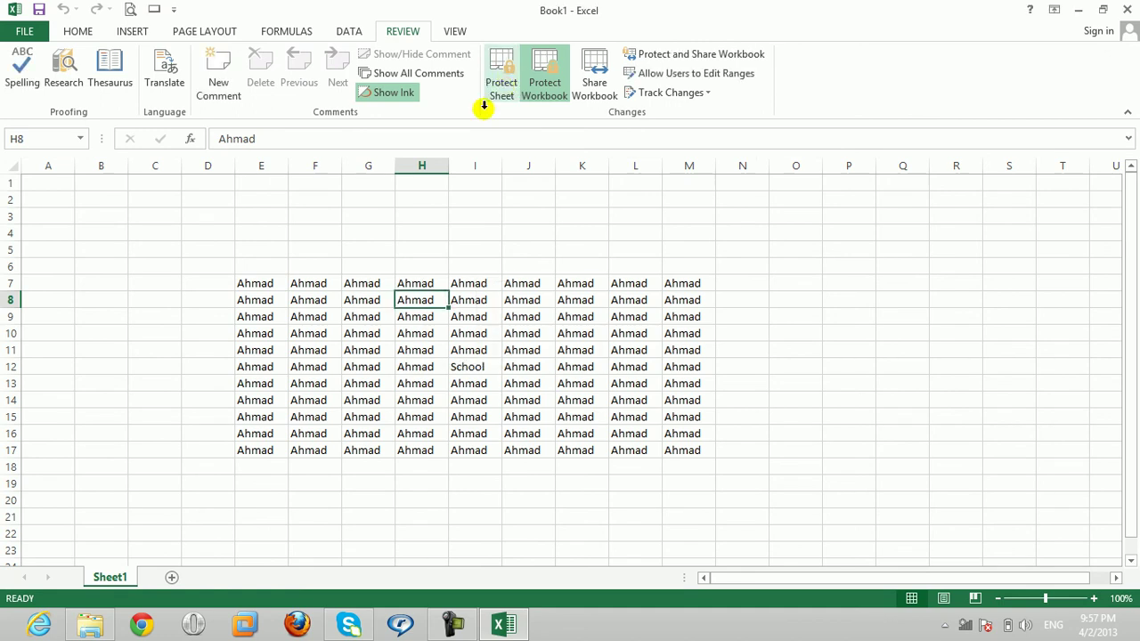
left_click(89, 31)
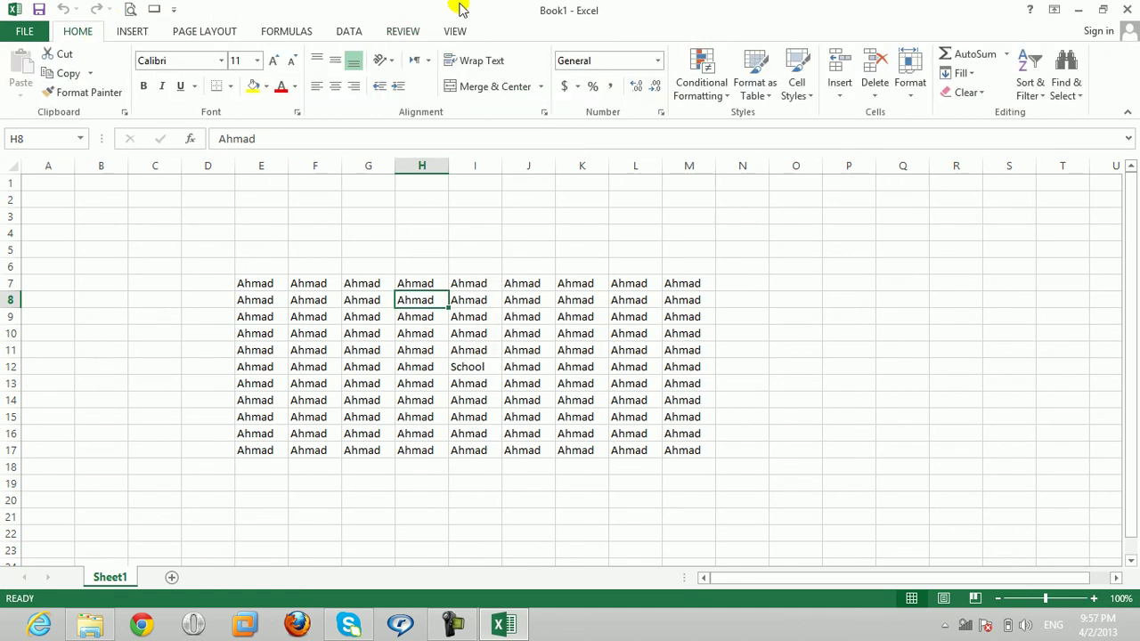
left_click(834, 100)
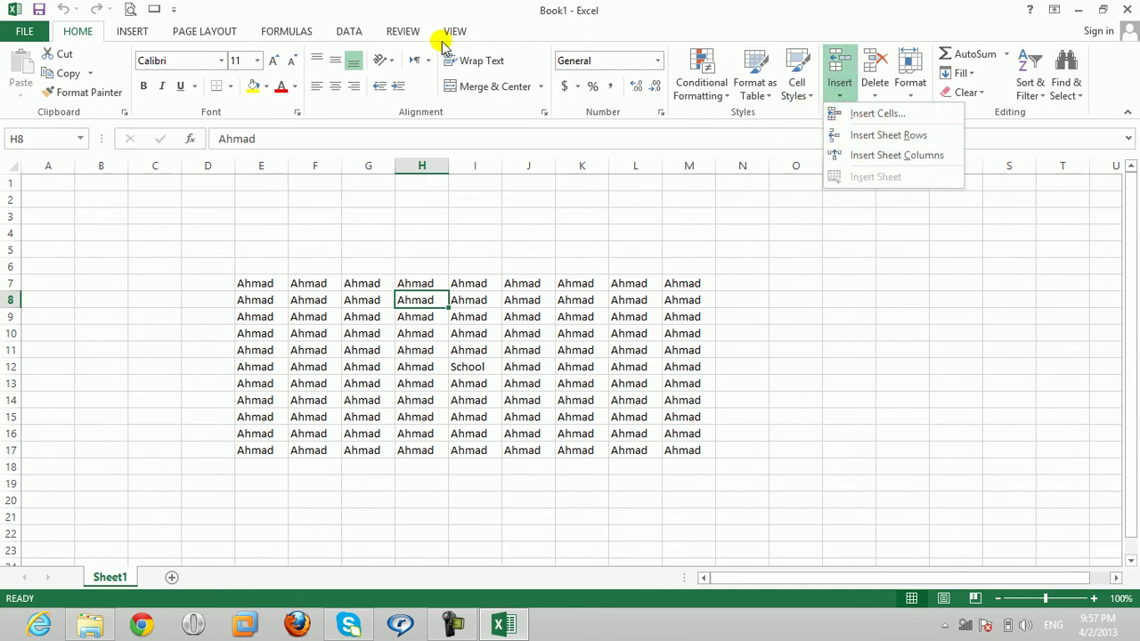
left_click(403, 32)
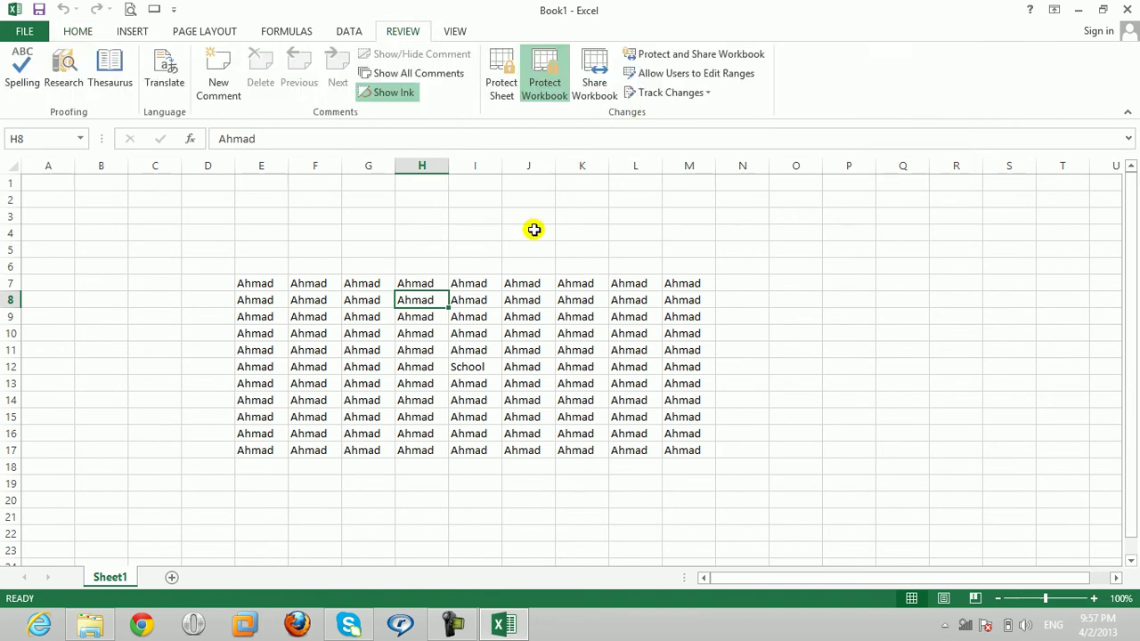
Step: Unprotect the workbook structure and verify Insert Sheet works again
left_click(545, 87)
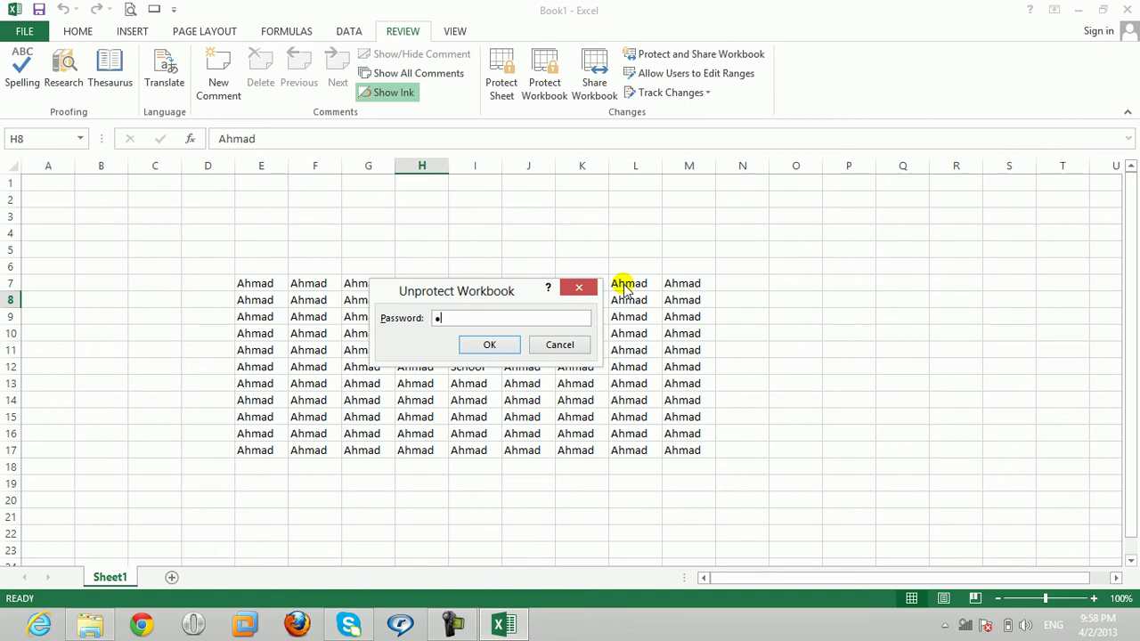
key("Return")
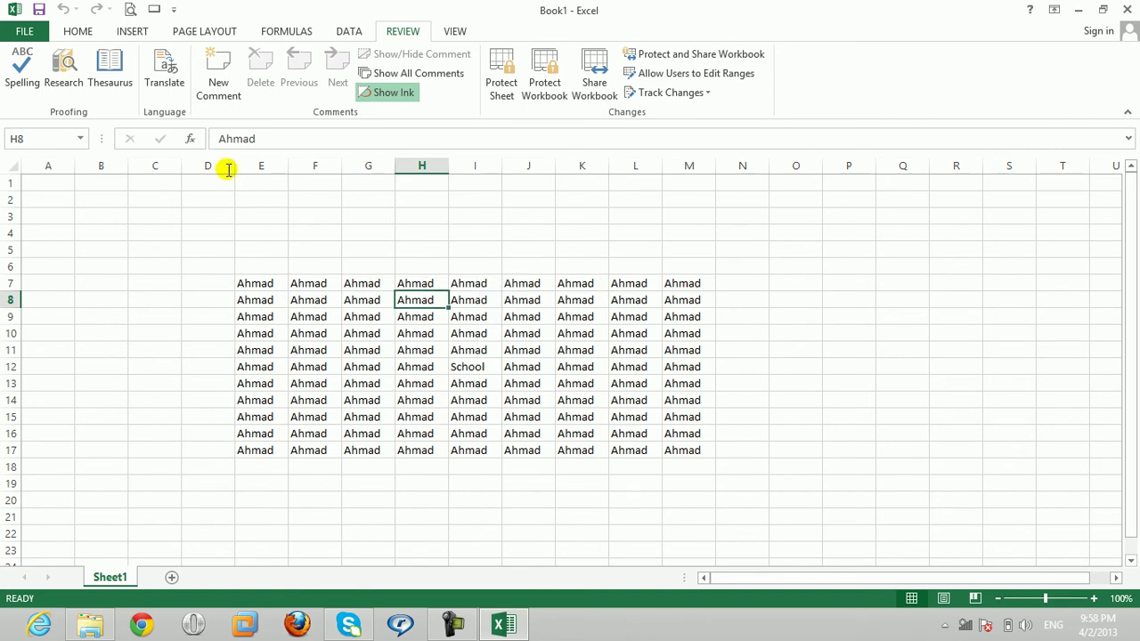
left_click(80, 33)
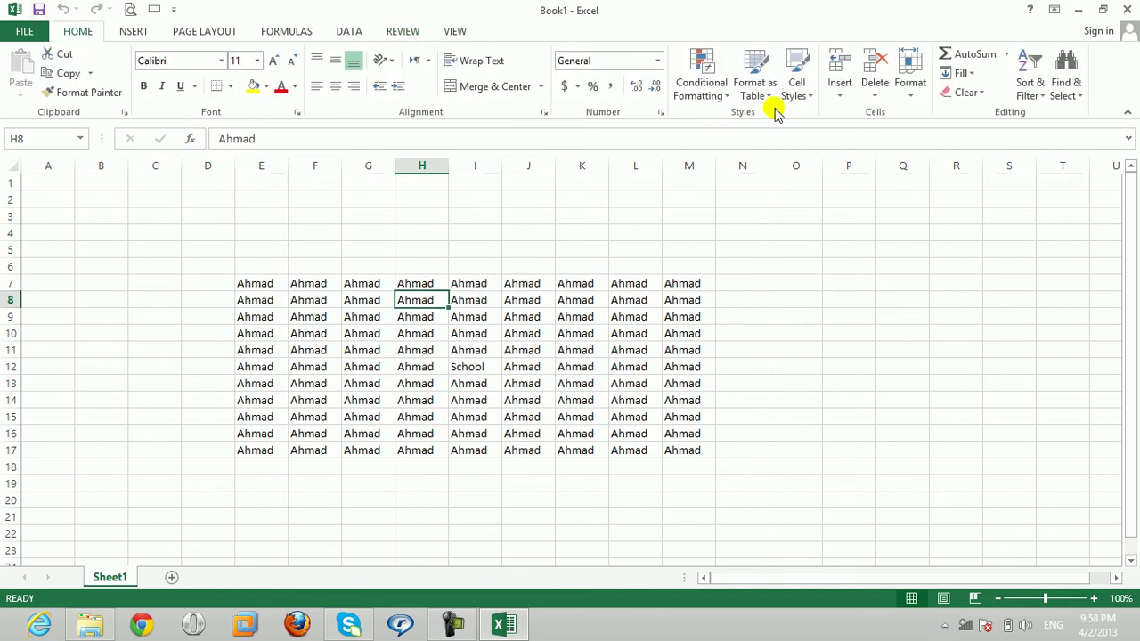
left_click(837, 98)
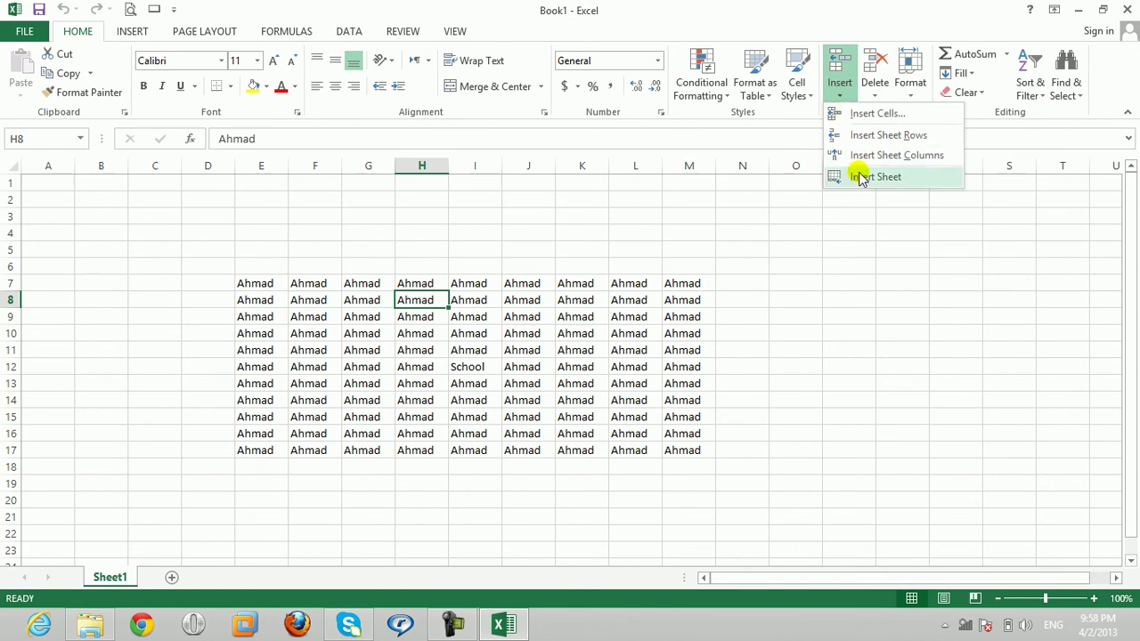
Step: Protect the workbook structure again, entering and re-entering a password
left_click(401, 31)
left_click(546, 85)
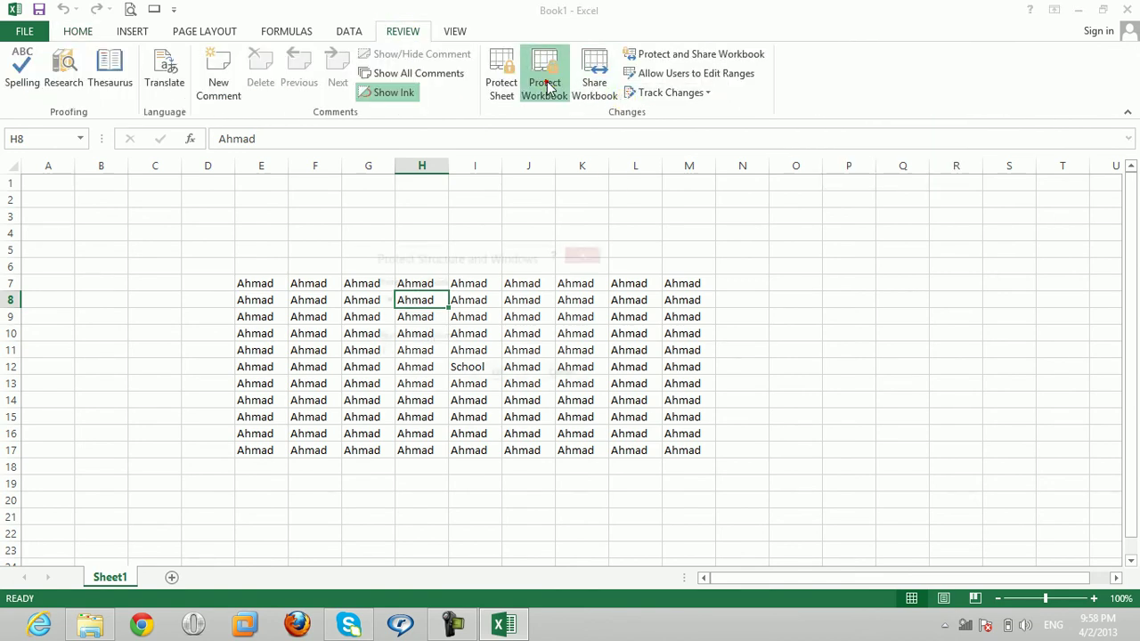
key("Return")
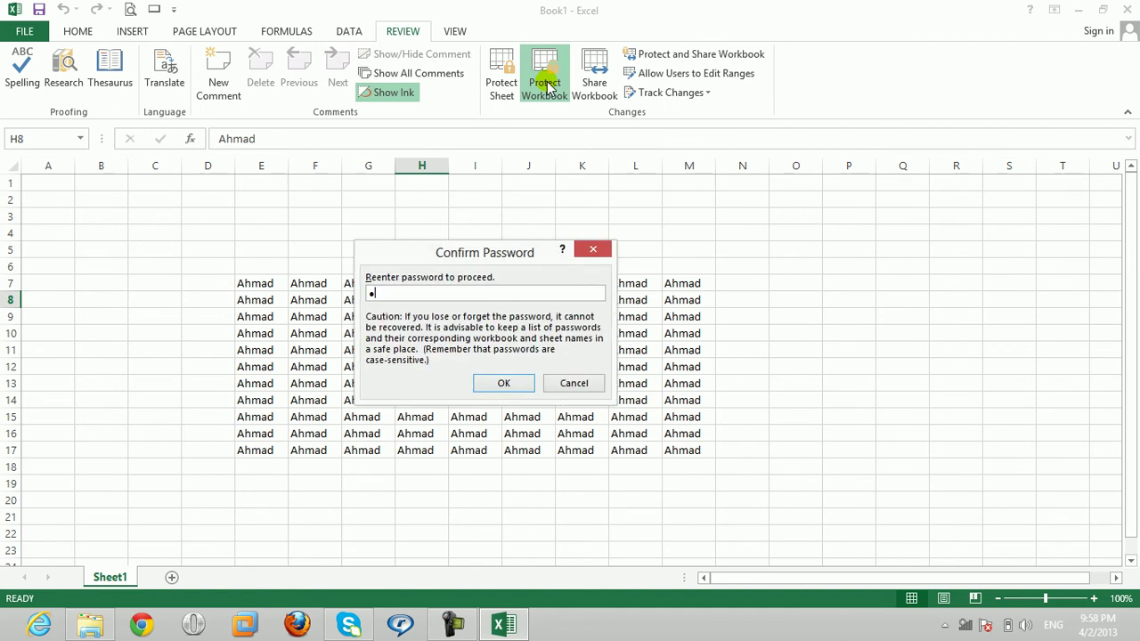
key("Return")
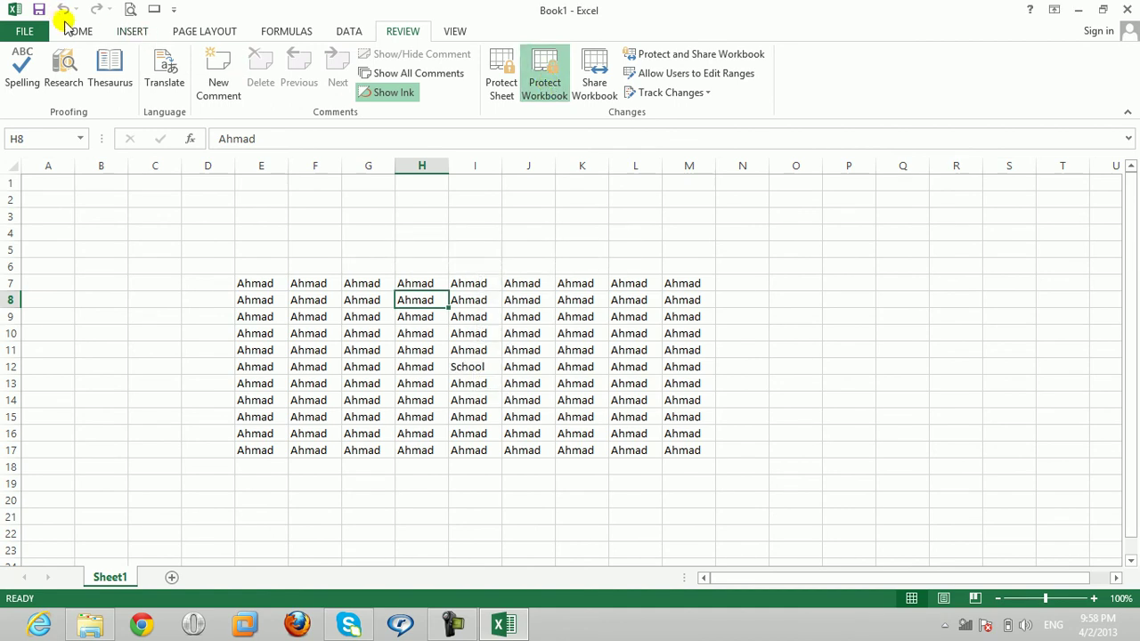
Step: Verify Insert Sheet, Sheet1's tab menu and the + new-sheet button are all blocked
left_click(70, 29)
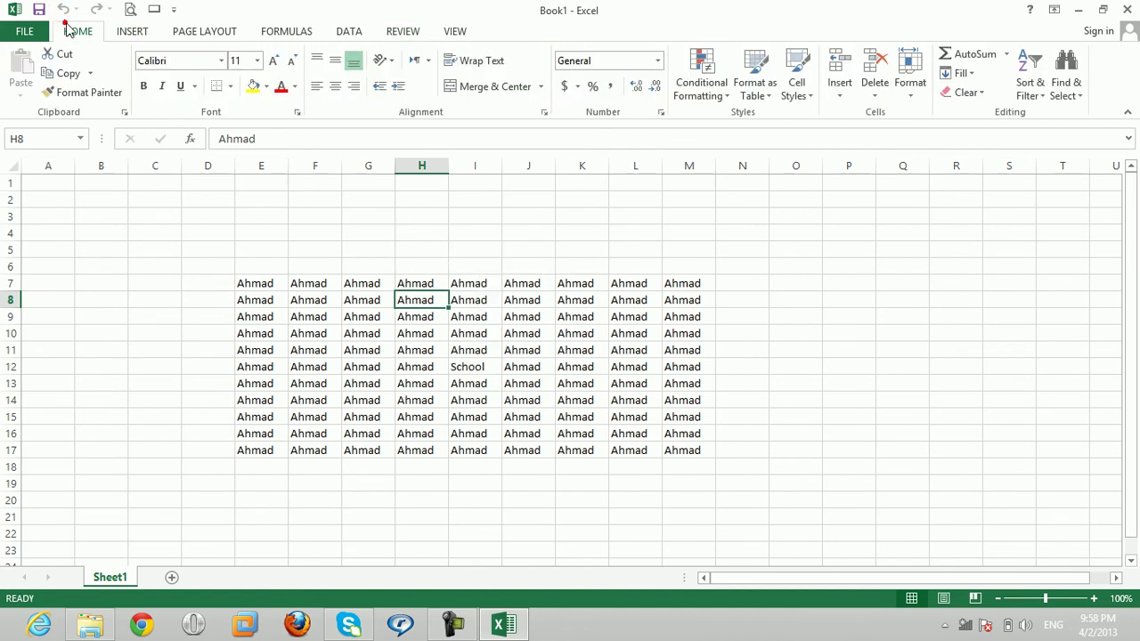
left_click(842, 95)
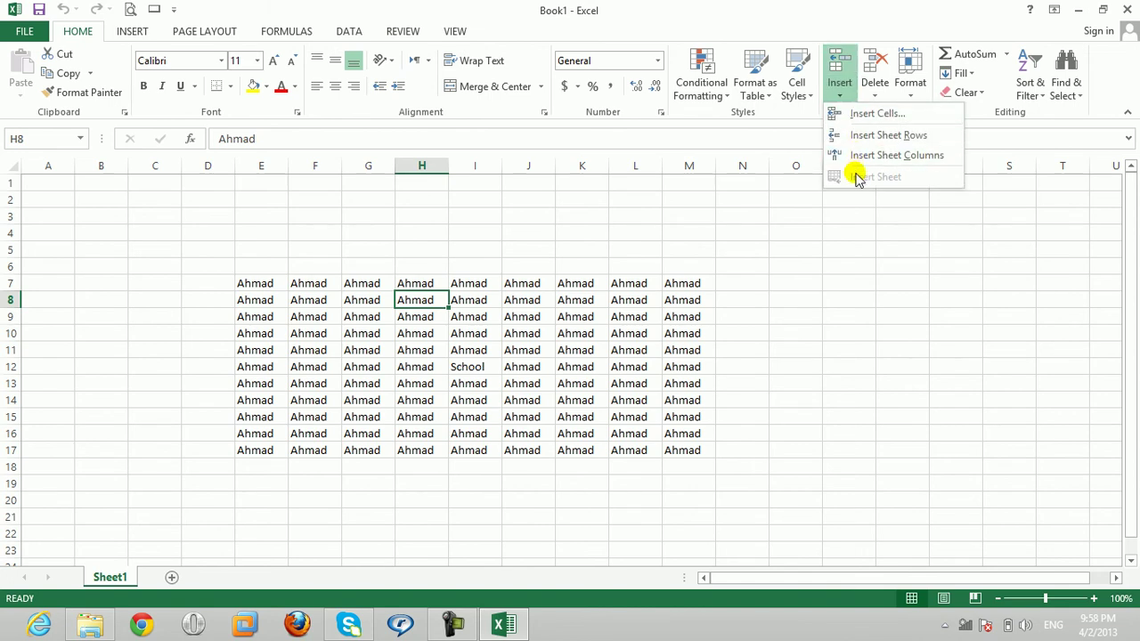
right_click(111, 581)
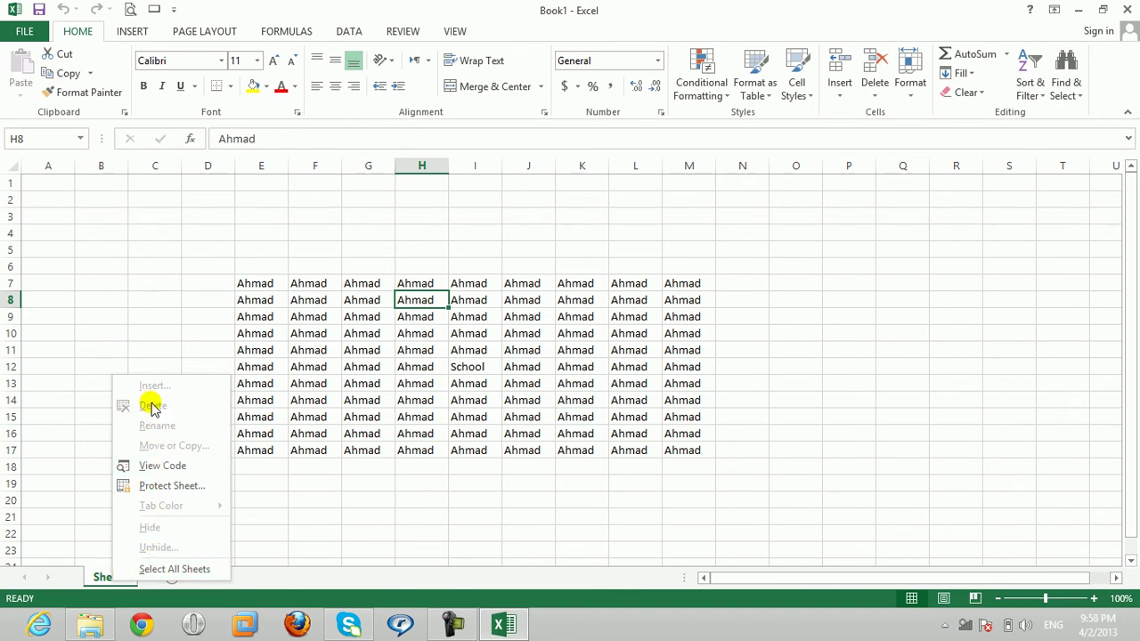
left_click(101, 585)
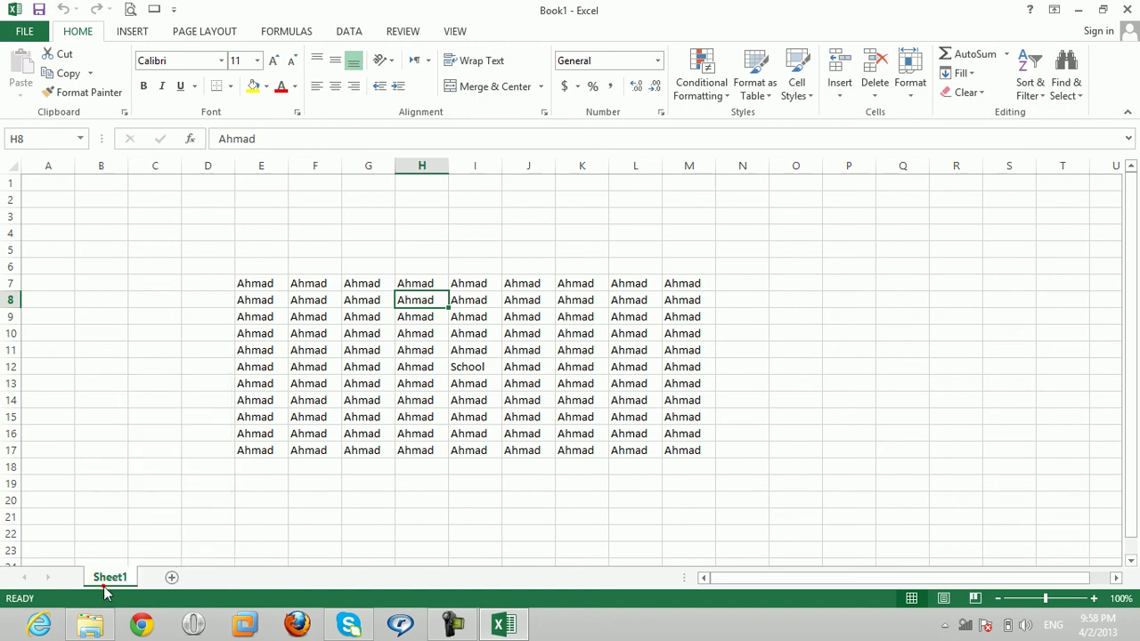
left_click(171, 578)
Step: Unprotect the workbook structure with its password
left_click(401, 32)
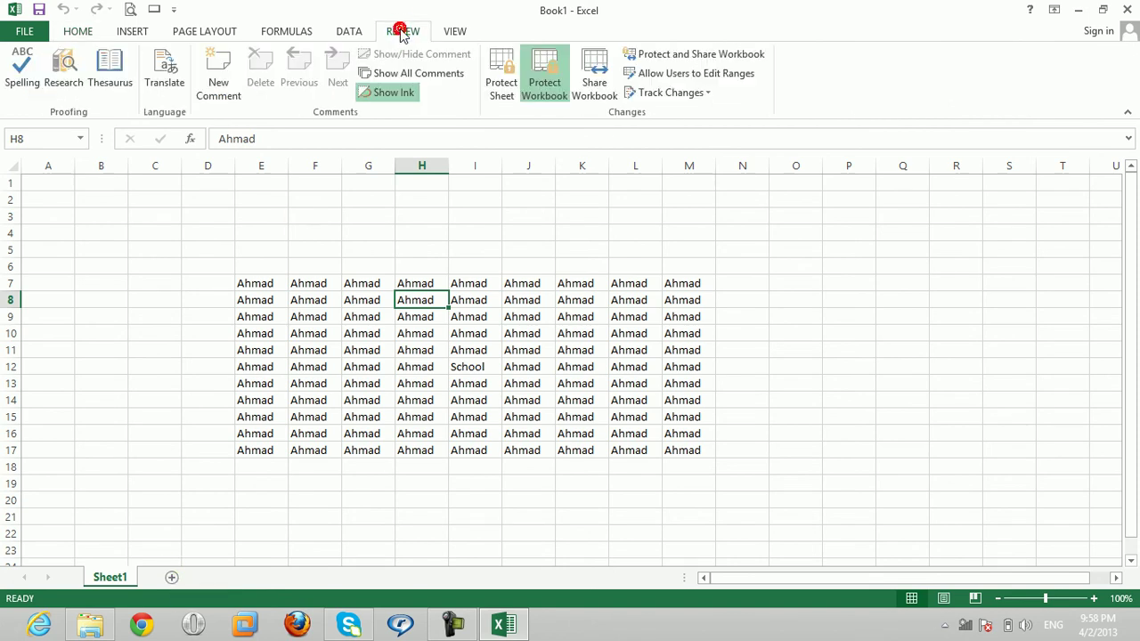
left_click(548, 100)
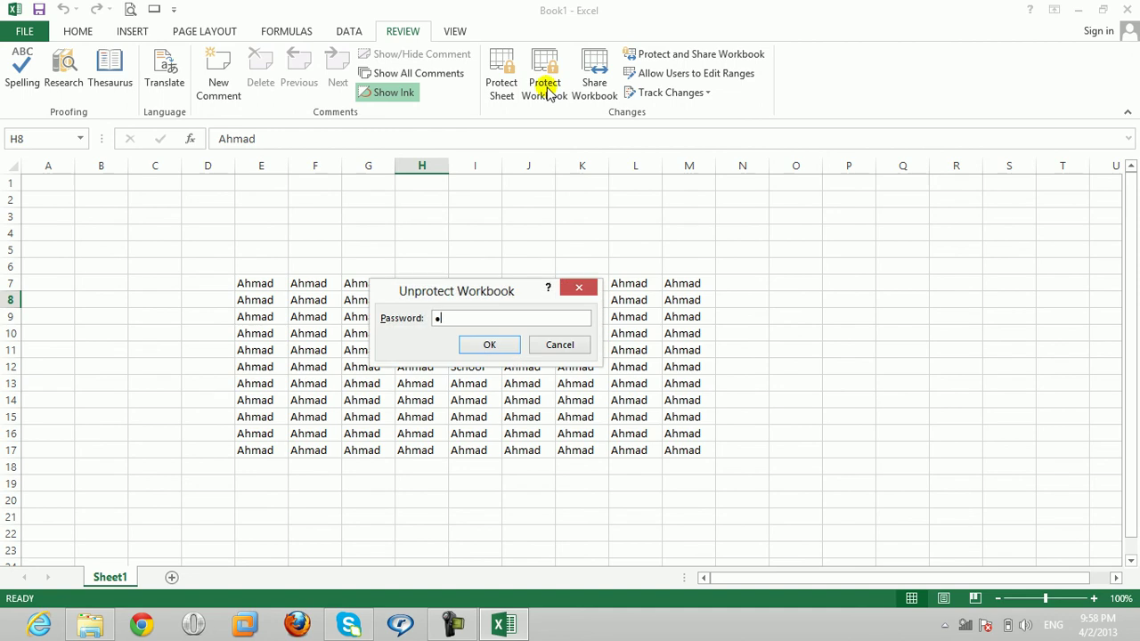
key("Return")
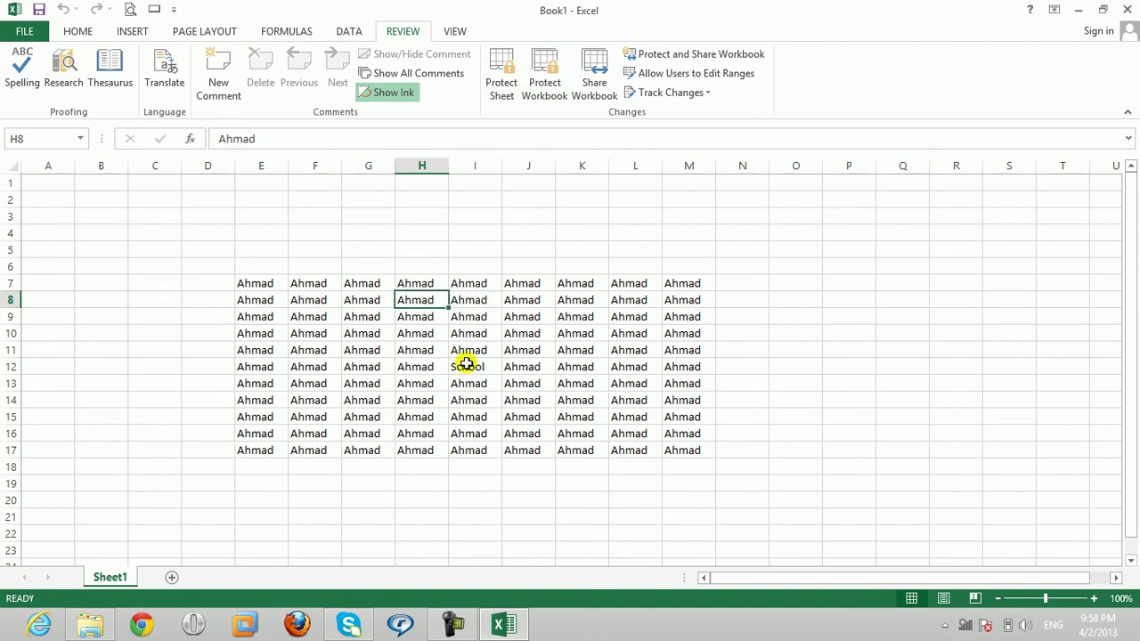
Step: Add Sheet2, then return to Sheet1 and dismiss its tab menu
left_click(175, 577)
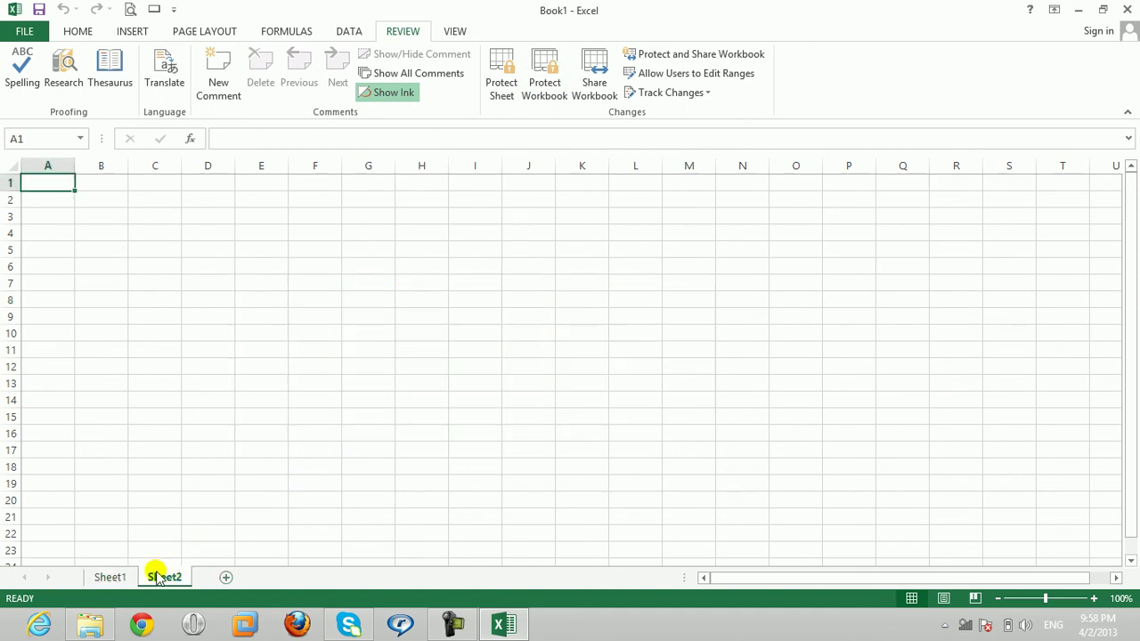
left_click(127, 578)
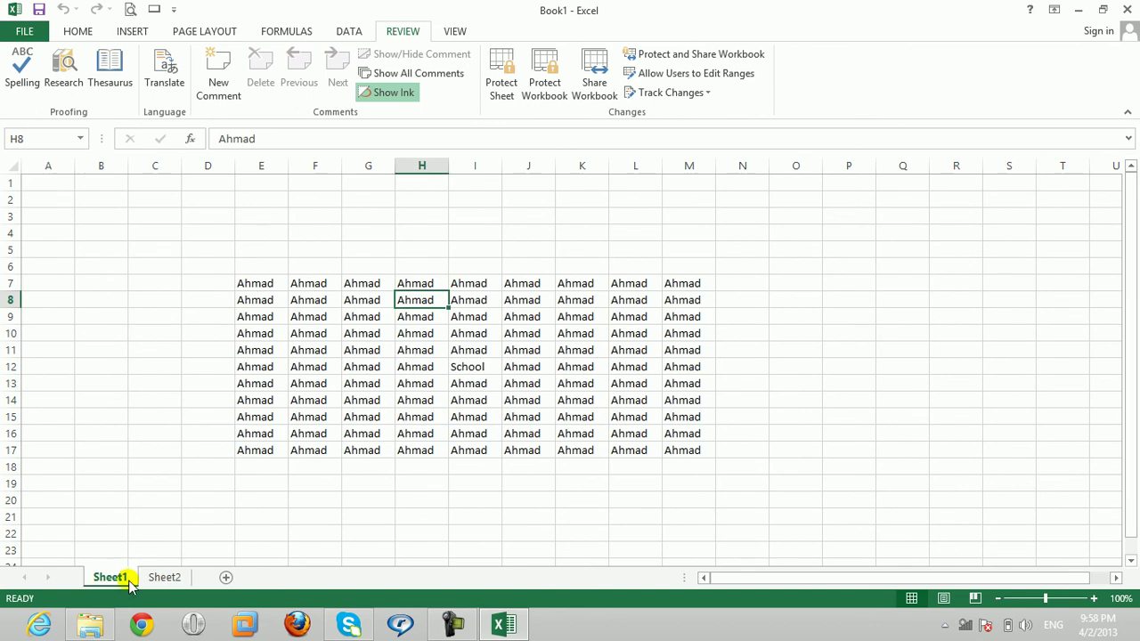
right_click(130, 580)
left_click(337, 375)
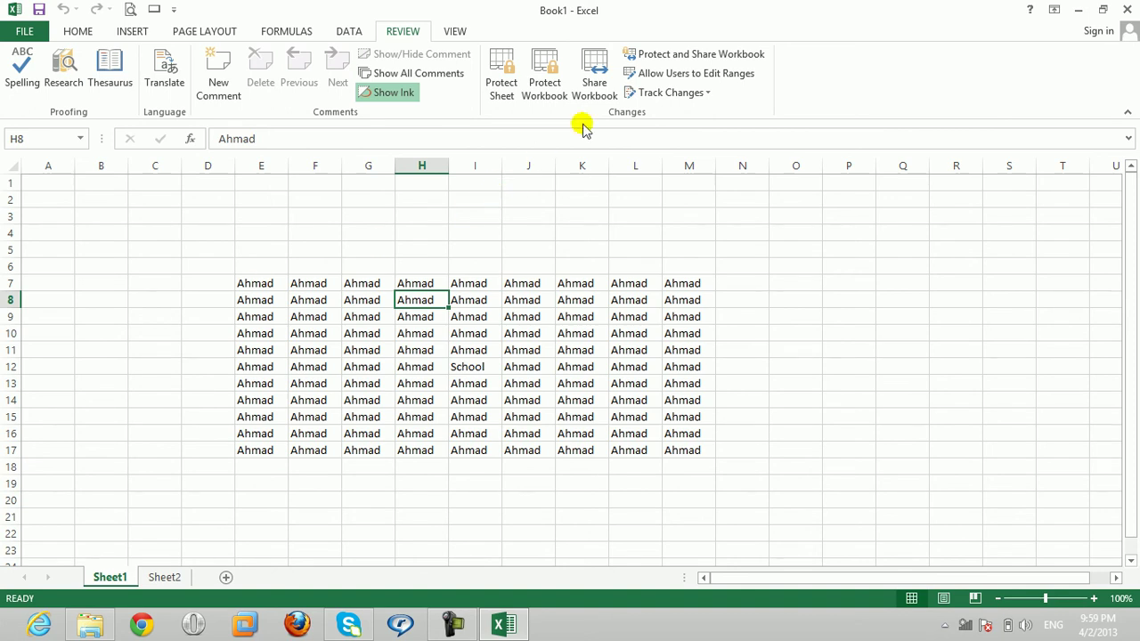
Step: Enable 'Allow changes by more than one user' and save as Book1 on the Desktop
left_click(593, 80)
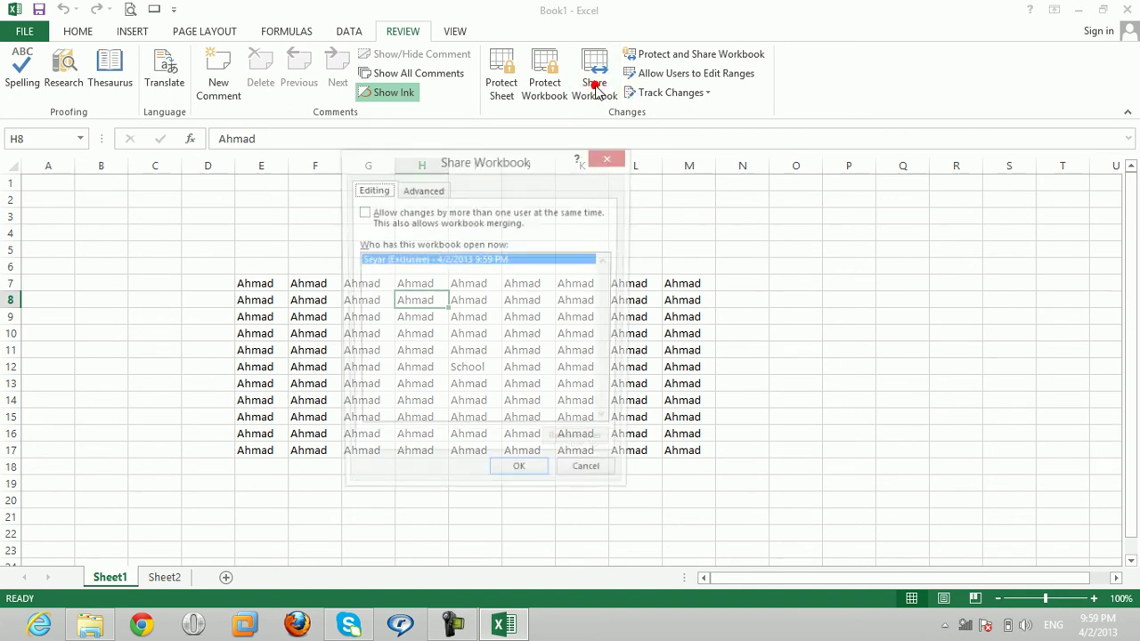
left_click(363, 213)
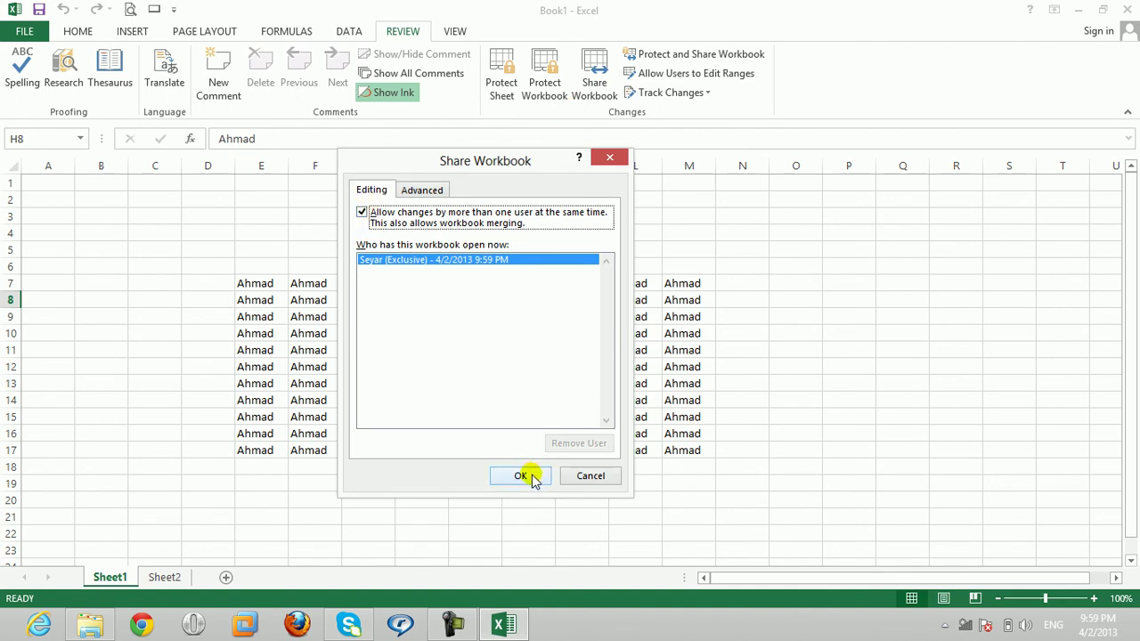
left_click(522, 473)
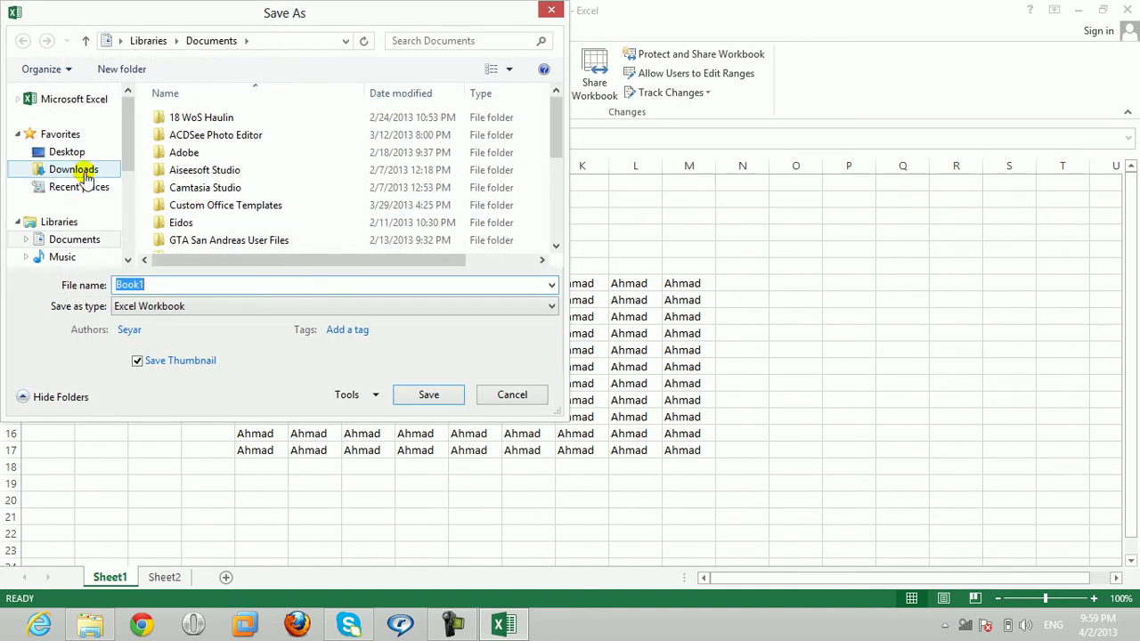
left_click(71, 153)
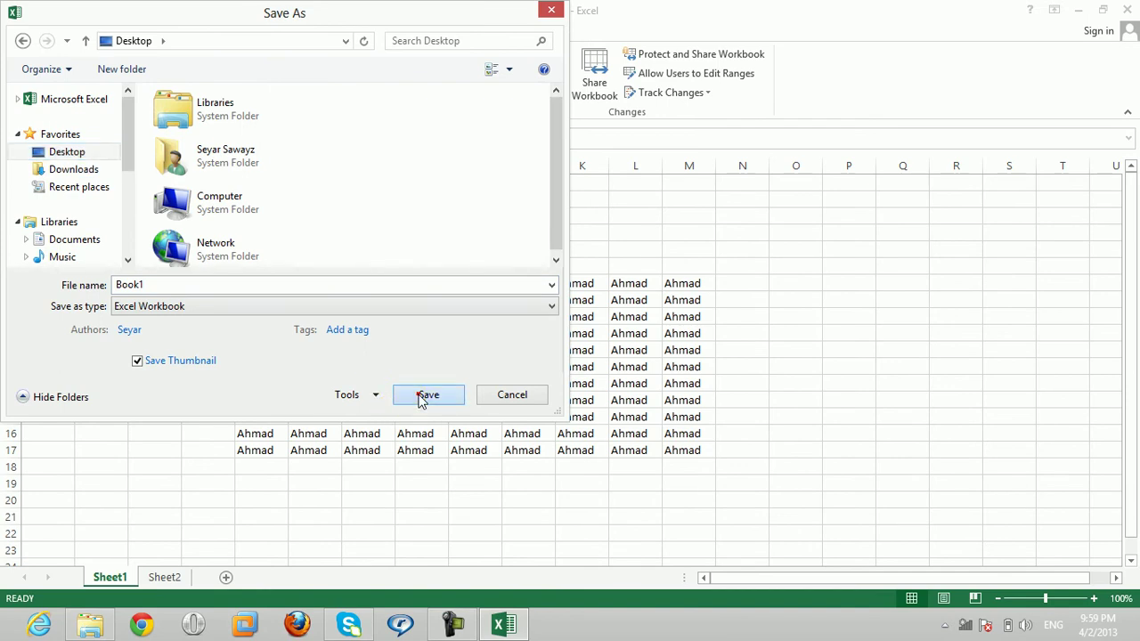
left_click(419, 400)
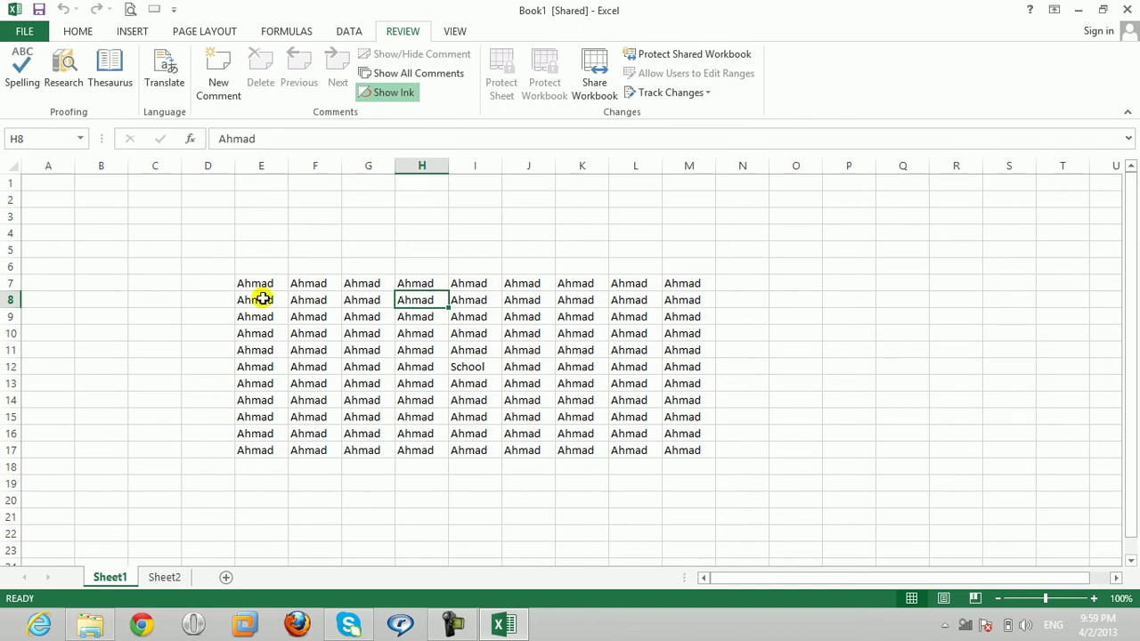
Step: Inspect the Share Workbook and Protect Shared Workbook options, cancelling both without changes
left_click(262, 286)
left_click(593, 89)
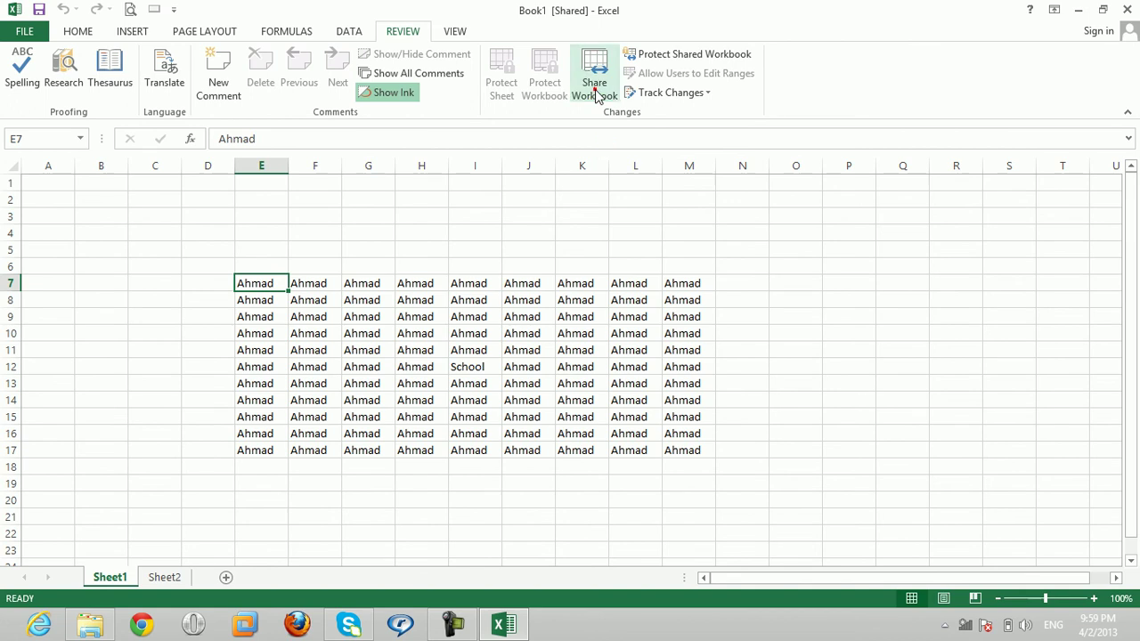
left_click(362, 213)
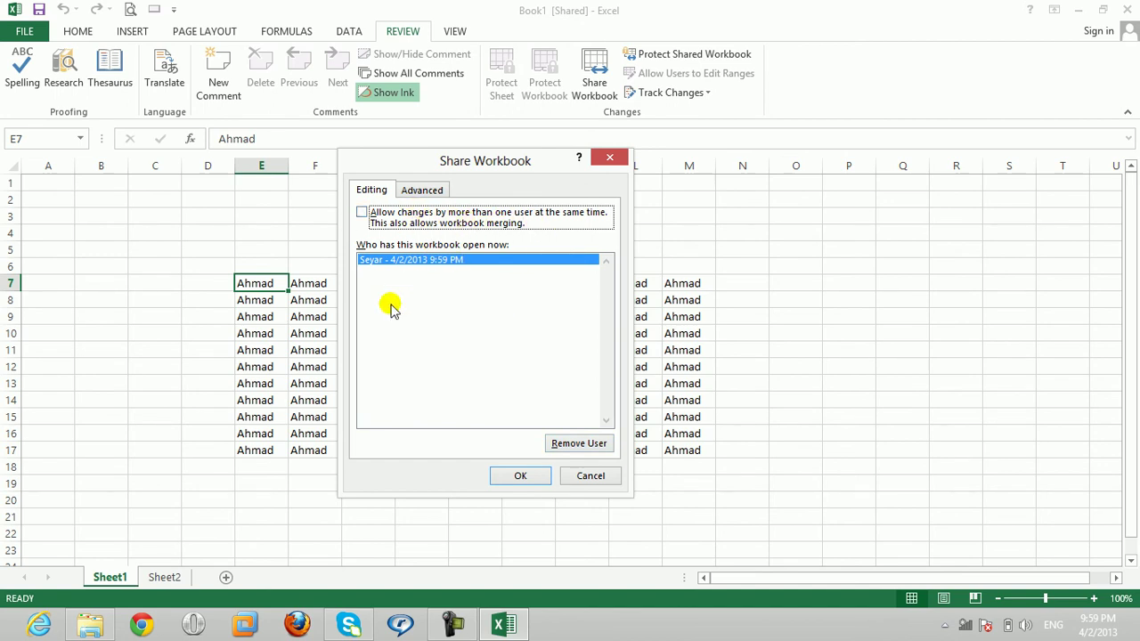
left_click(585, 479)
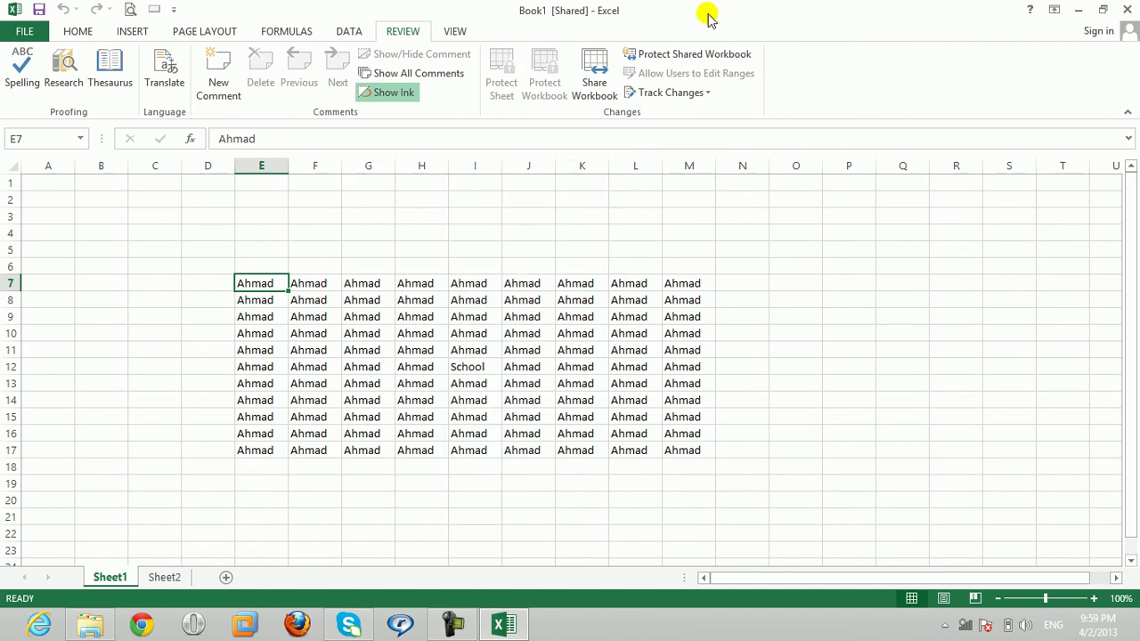
left_click(687, 57)
left_click(377, 284)
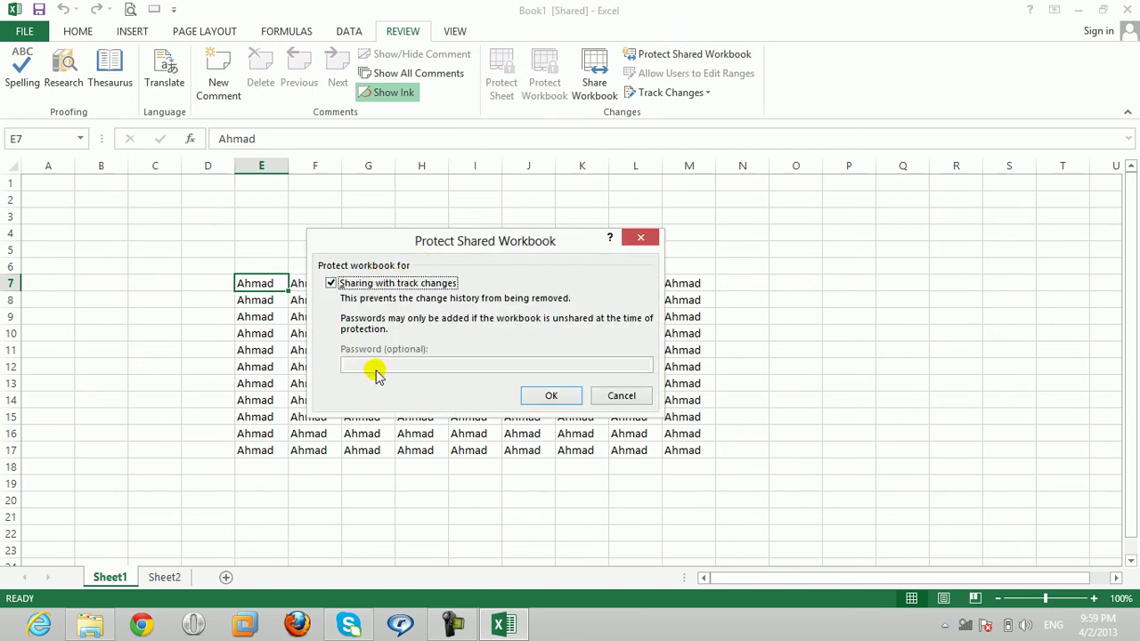
left_click(345, 283)
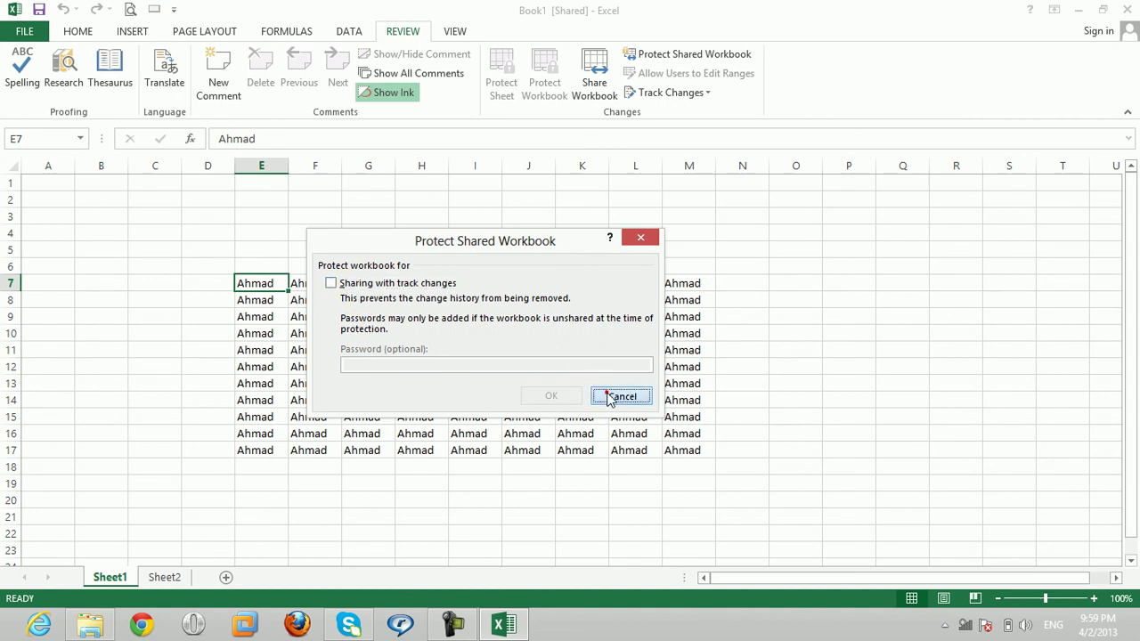
left_click(615, 396)
Step: Untick multi-user editing and confirm removing the workbook from shared use
left_click(594, 85)
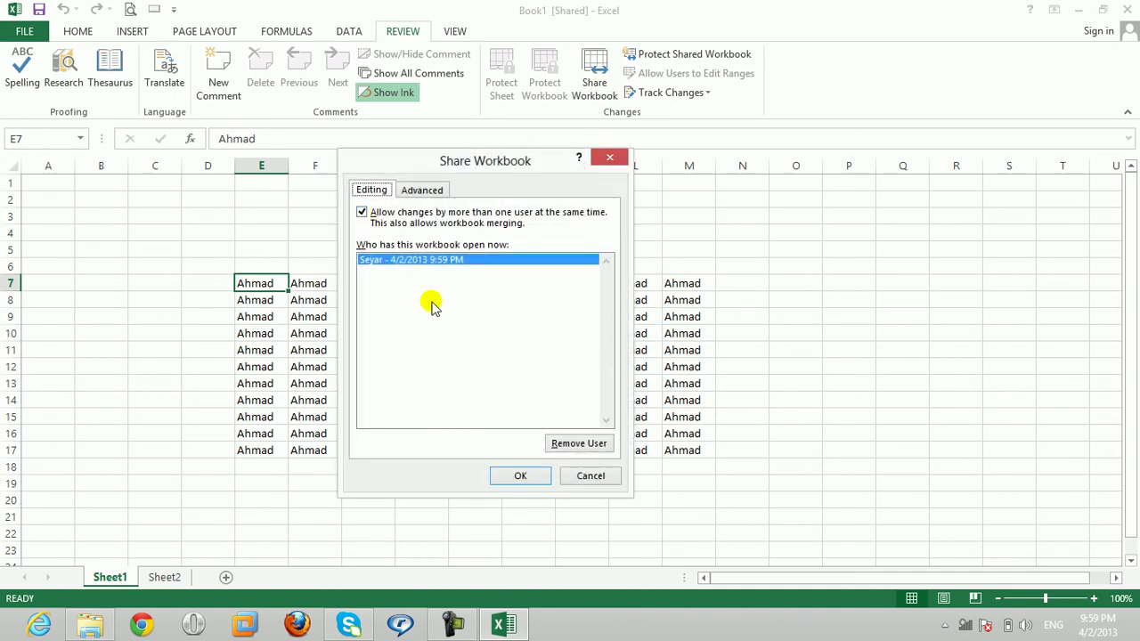
left_click(362, 214)
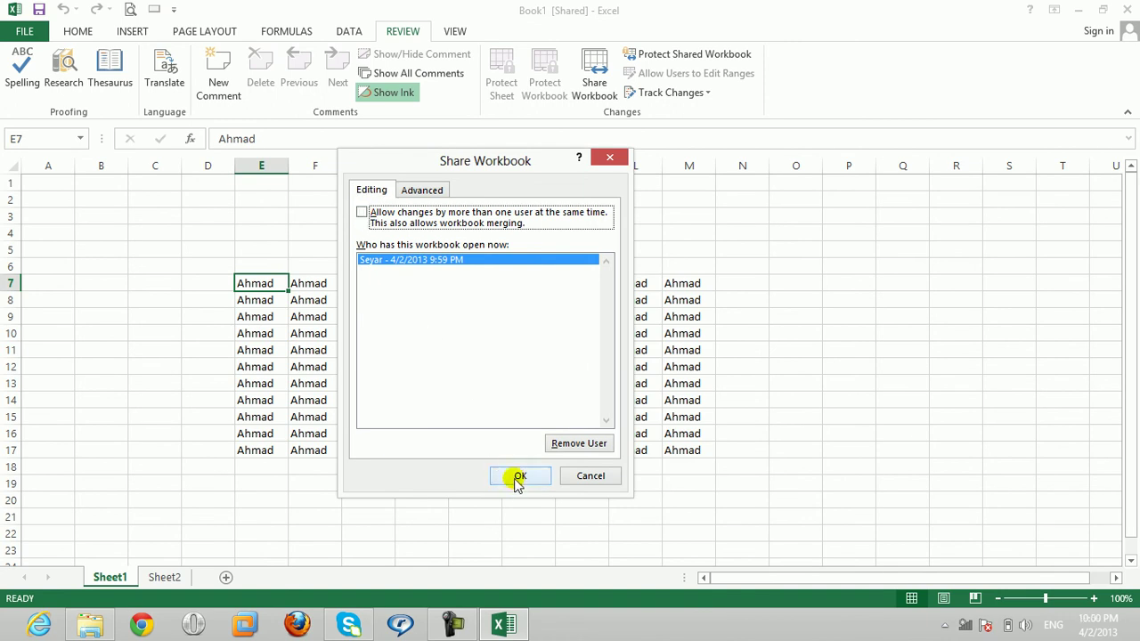
left_click(520, 479)
left_click(537, 381)
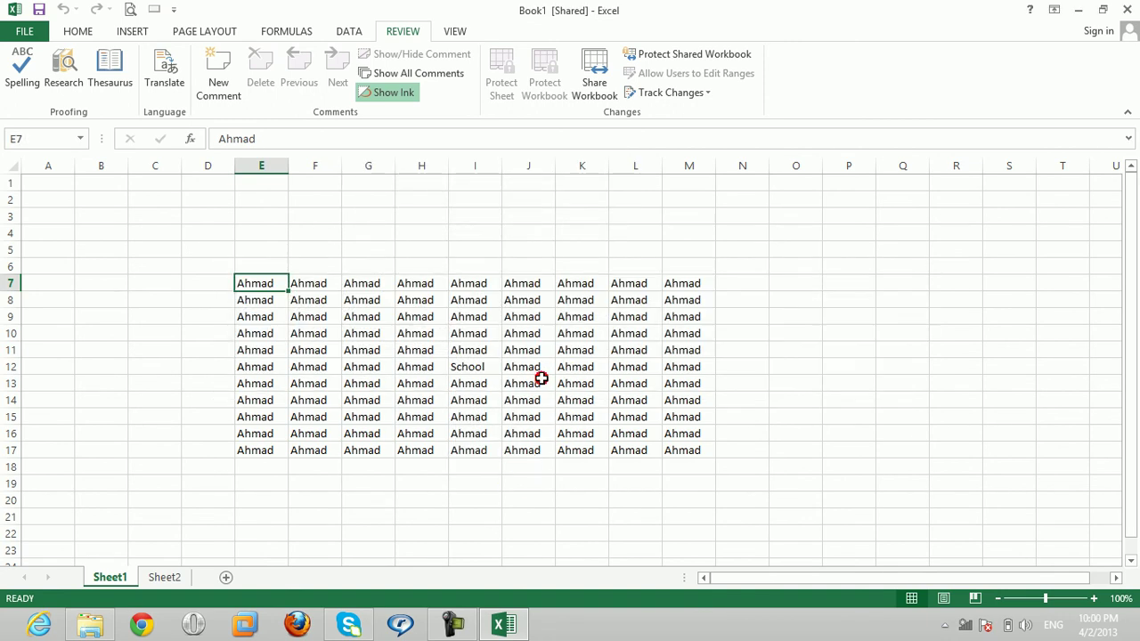
left_click(674, 53)
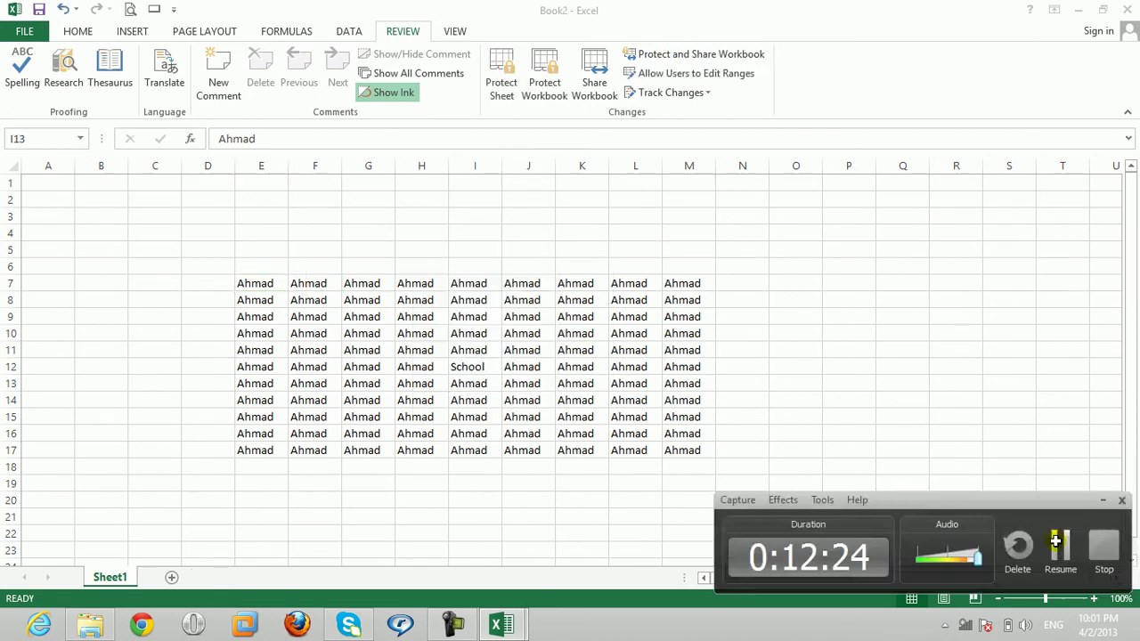
left_click(475, 383)
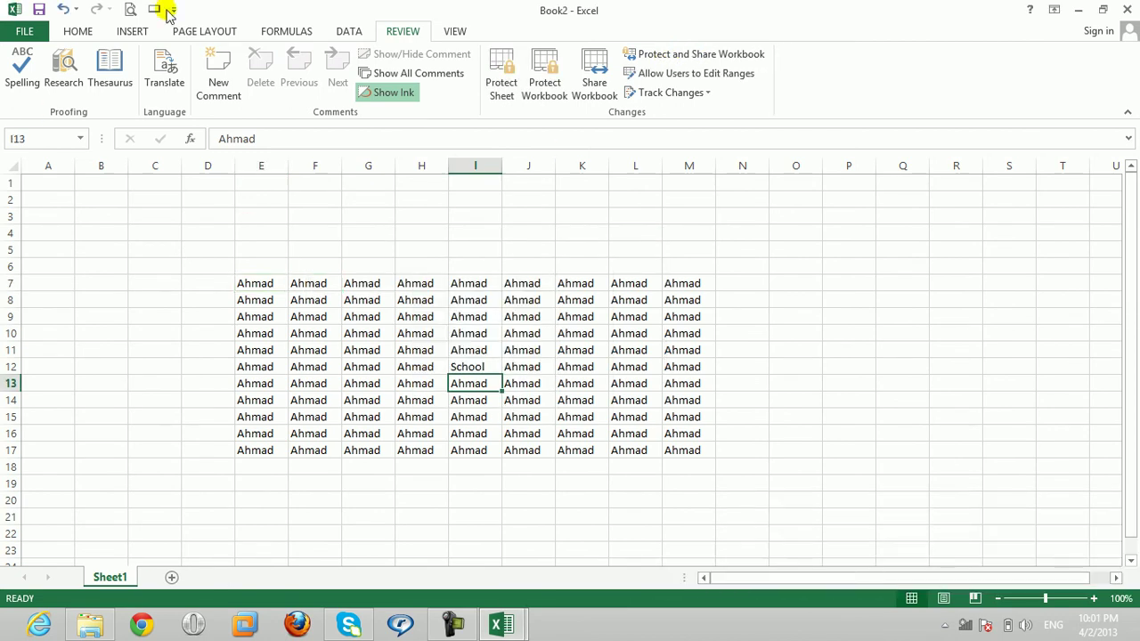
Step: Protect sharing with track changes under a password and save as Book3 on the Desktop
left_click(700, 53)
left_click(360, 278)
left_click(373, 369)
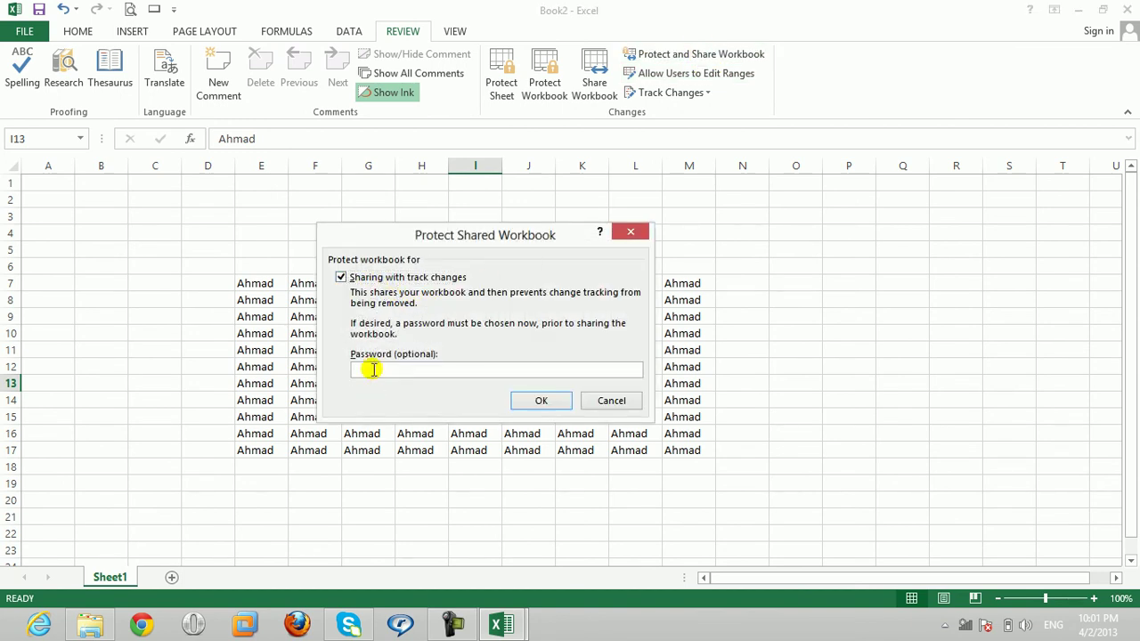
key("Return")
type("12")
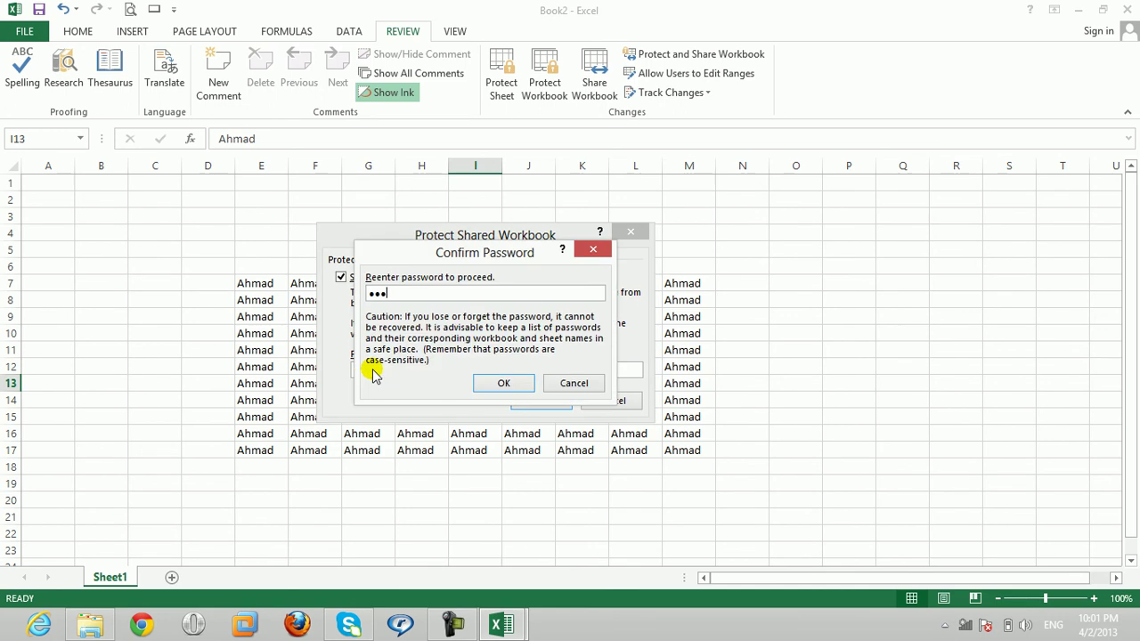
type("3")
key("Return")
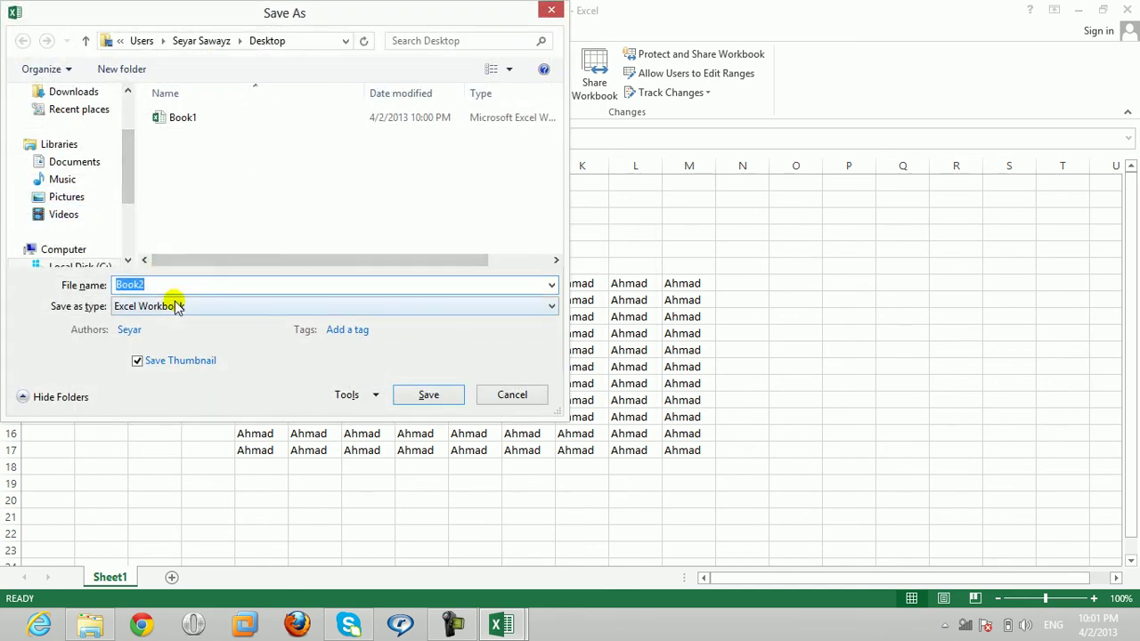
type("Book3")
left_click(438, 395)
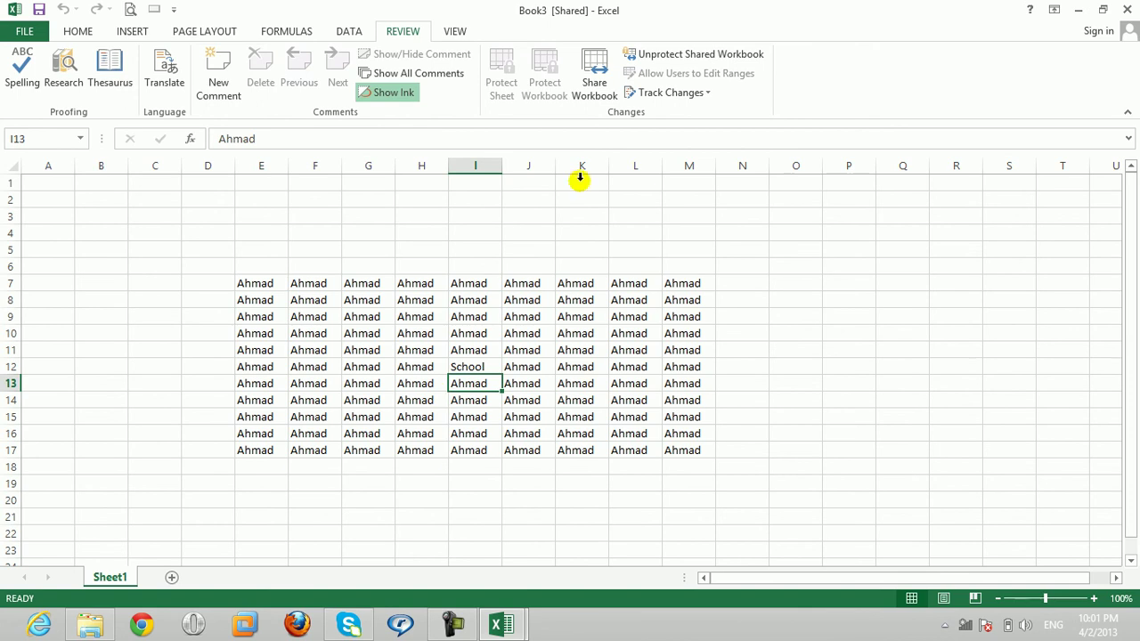
Step: Unprotect Book3's sharing with its password, stop sharing, and confirm it is no longer shared
left_click(602, 85)
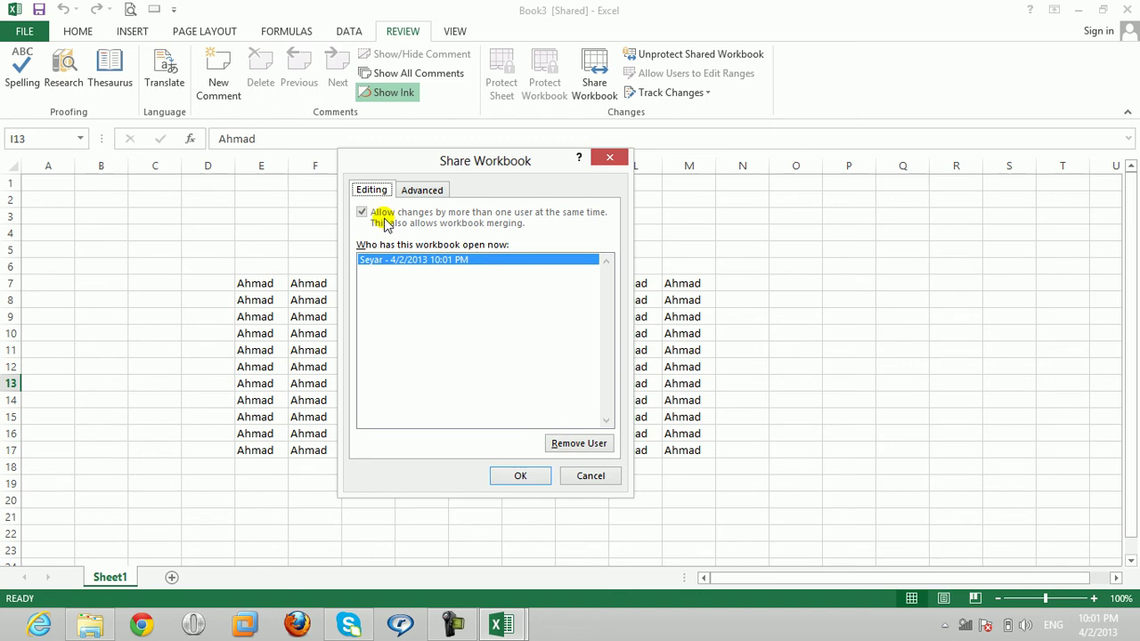
left_click(591, 475)
left_click(703, 54)
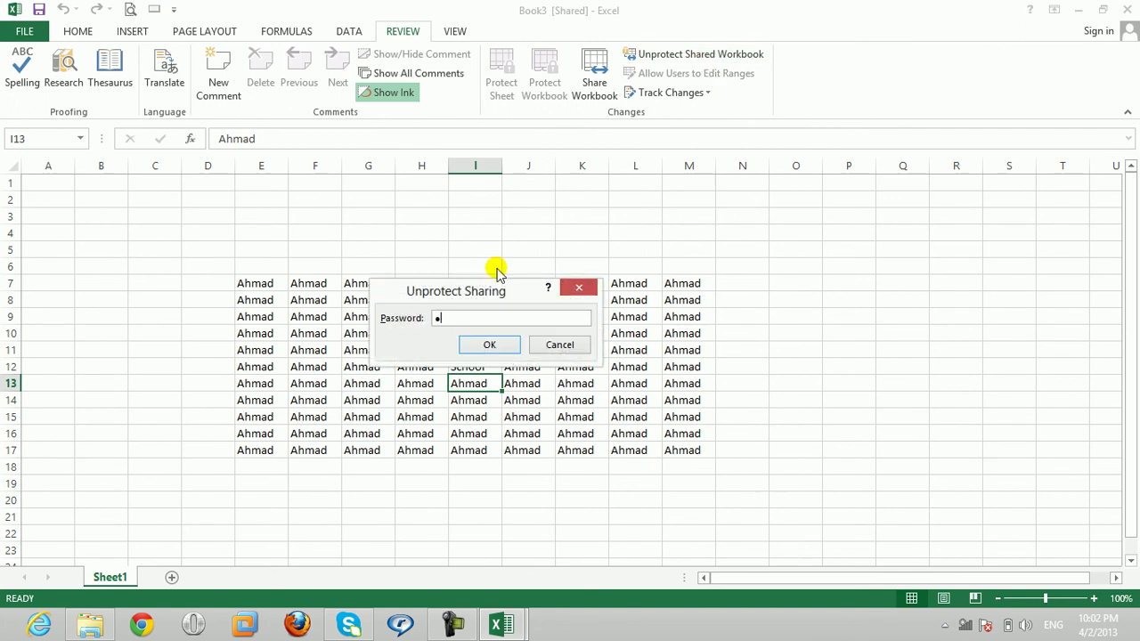
key("Return")
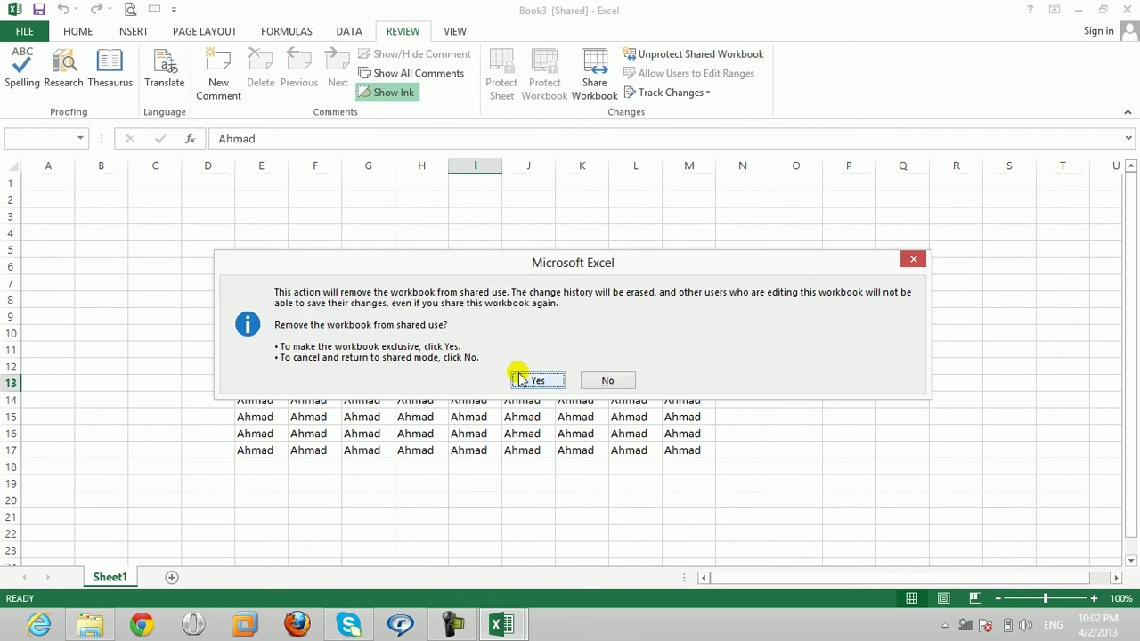
left_click(518, 375)
left_click(595, 71)
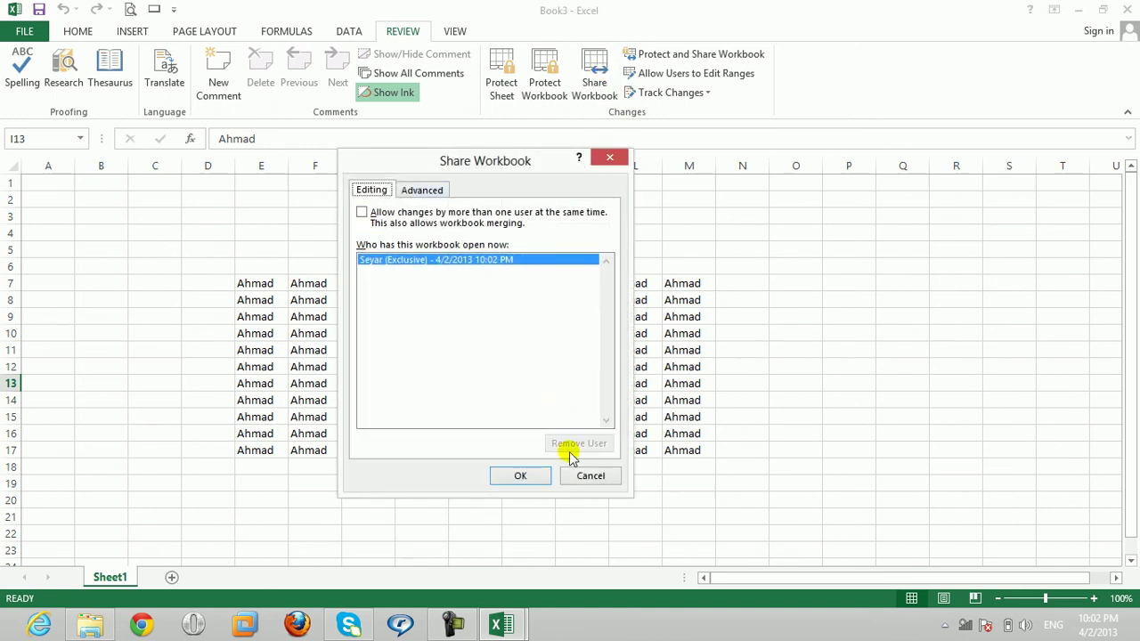
left_click(575, 473)
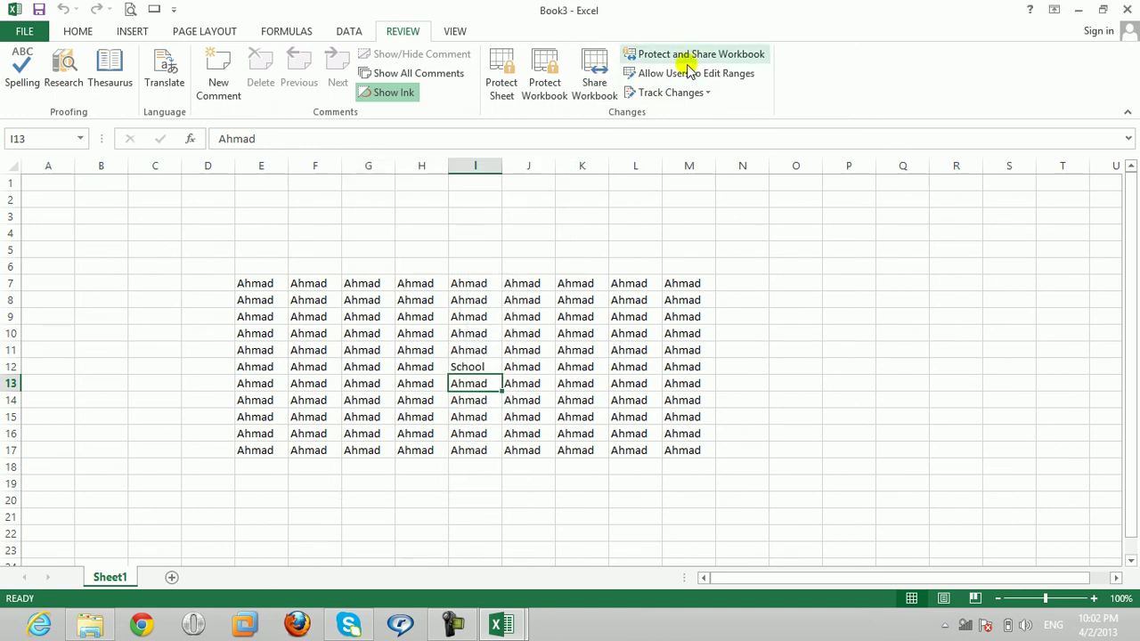
left_click(466, 368)
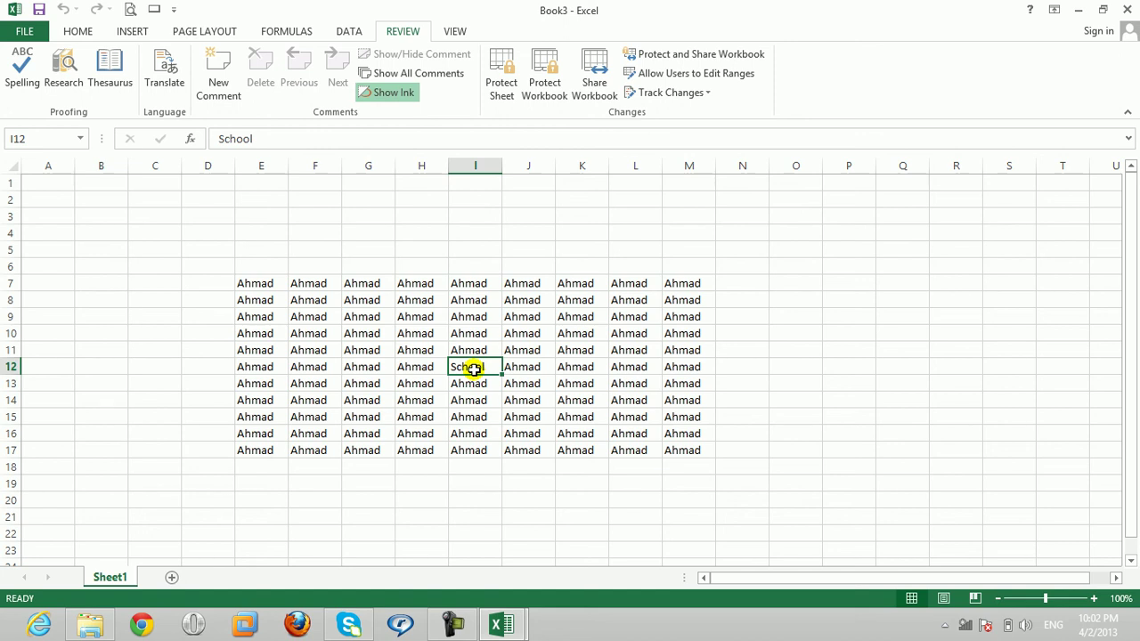
type("jkdfjsadlkflkasdflkasdhf")
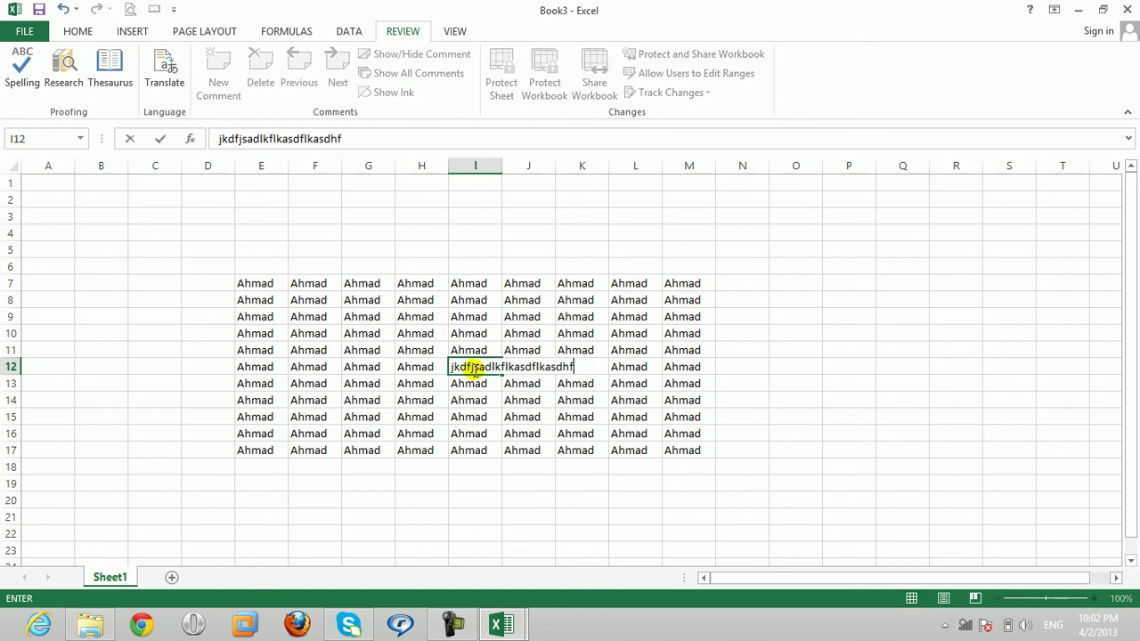
key("Return")
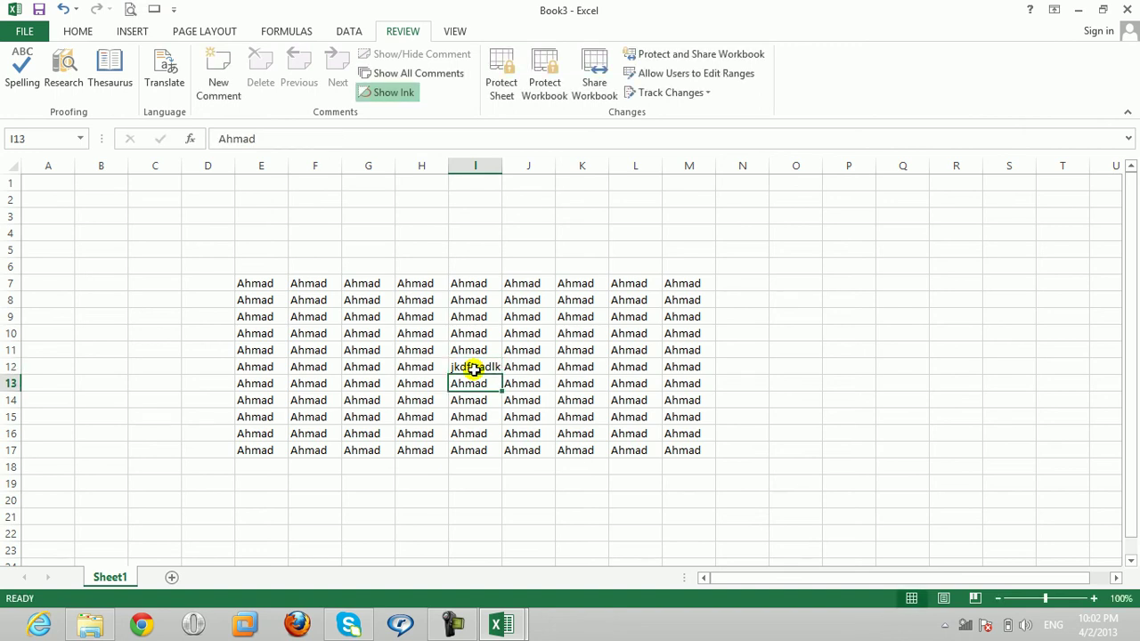
key("Right")
key("Left")
key("Up")
key("ctrl+z")
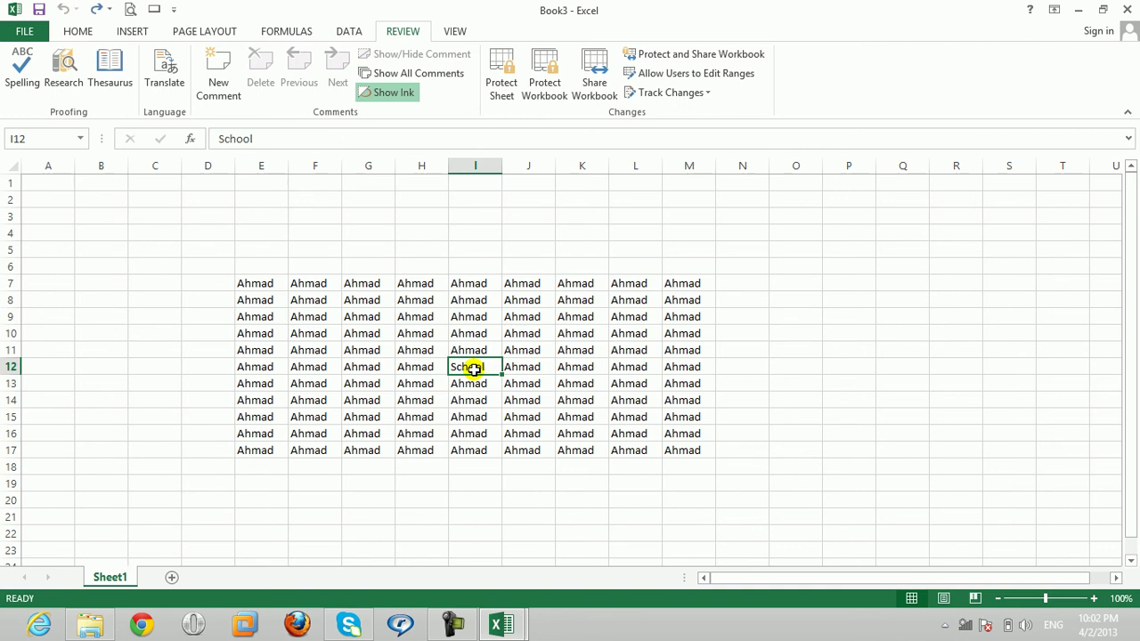
left_click(547, 333)
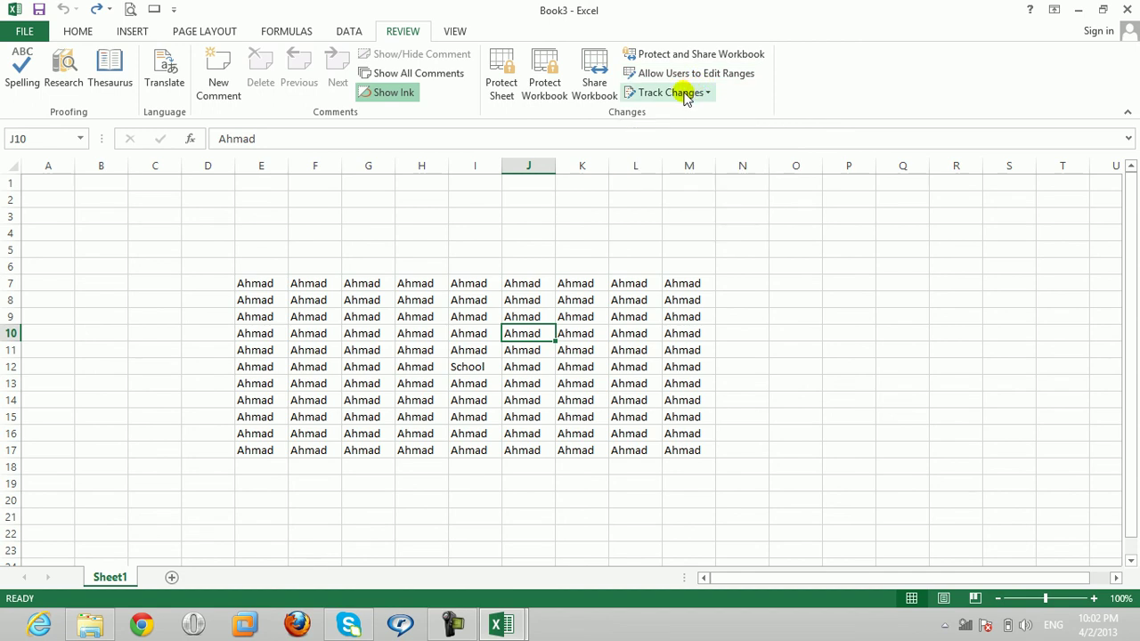
left_click(412, 332)
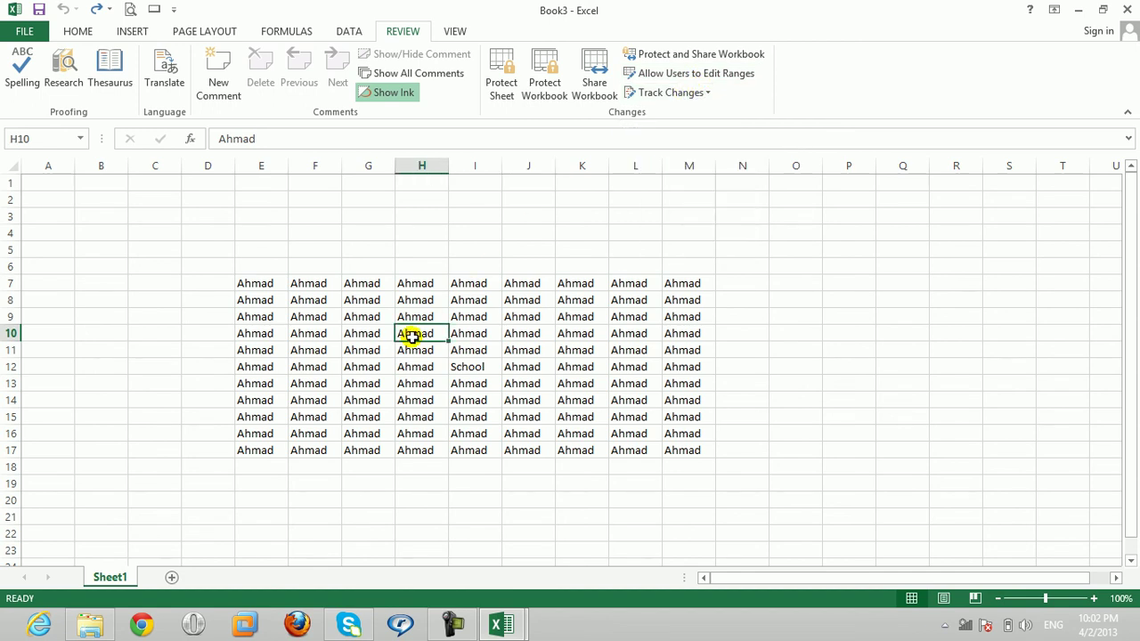
left_click(582, 249)
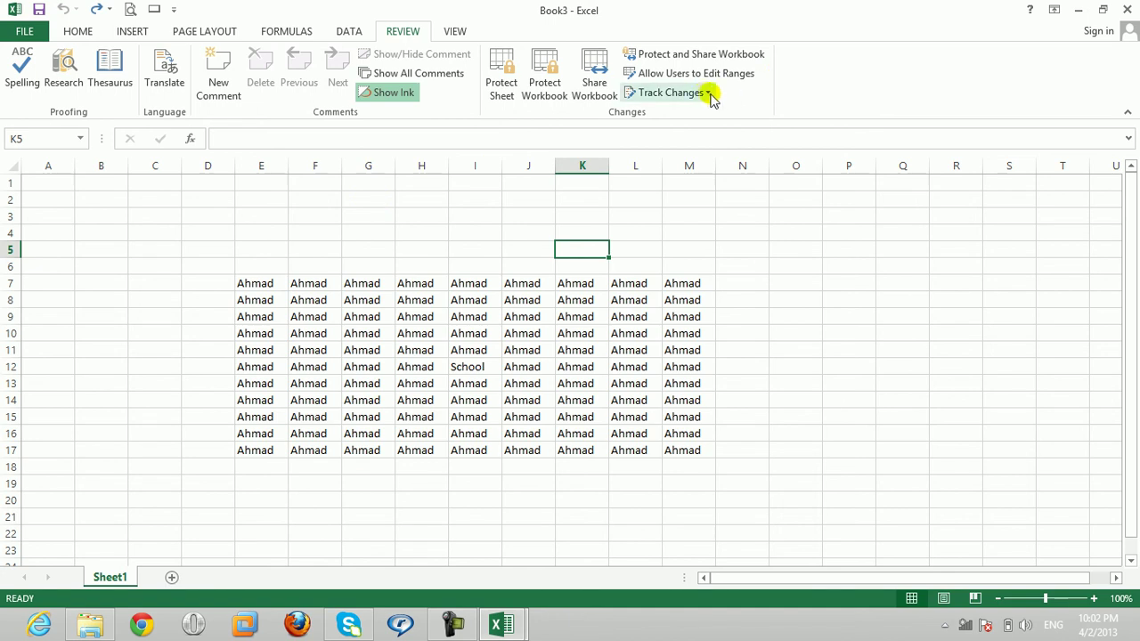
Step: Turn on 'Track changes while editing', highlighting all changes by Everyone, and apply it
left_click(303, 312)
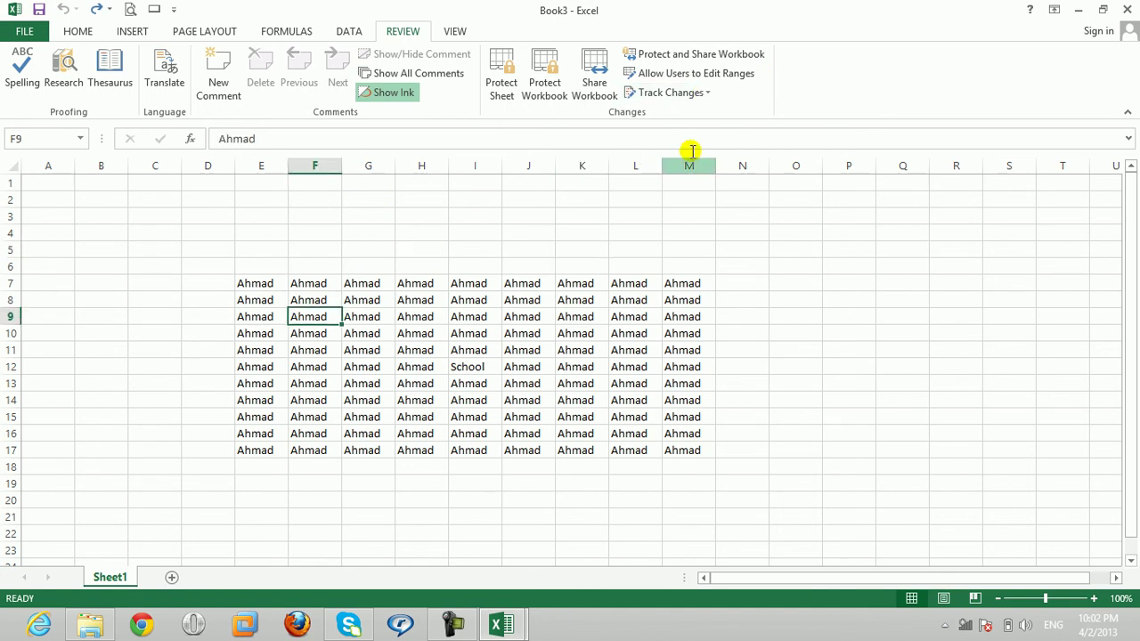
left_click(455, 356)
left_click(692, 94)
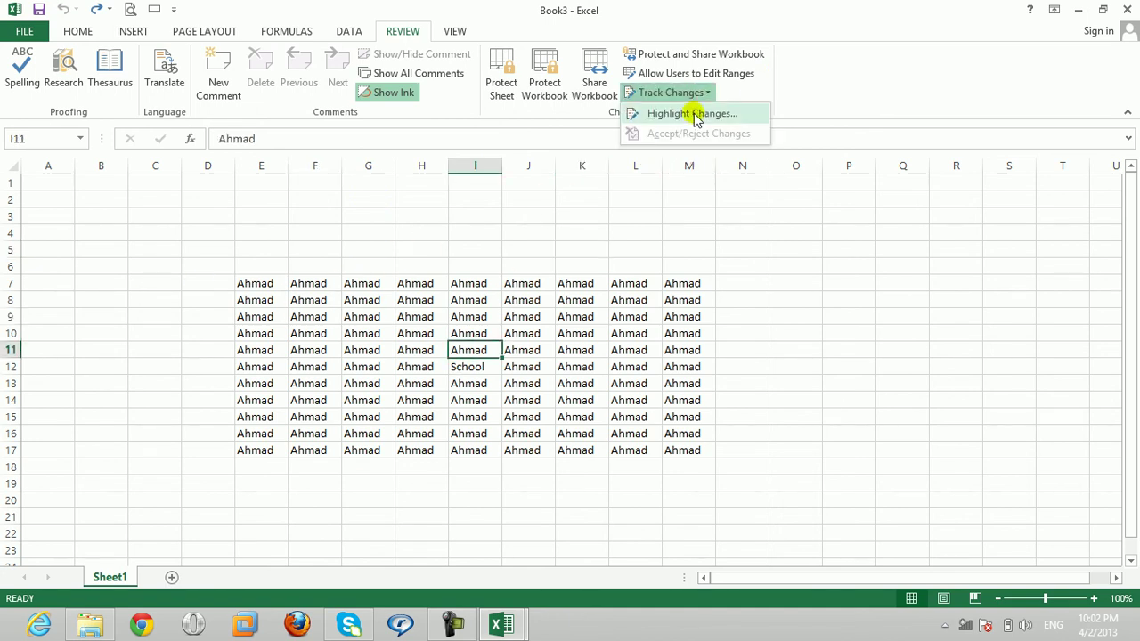
left_click(693, 114)
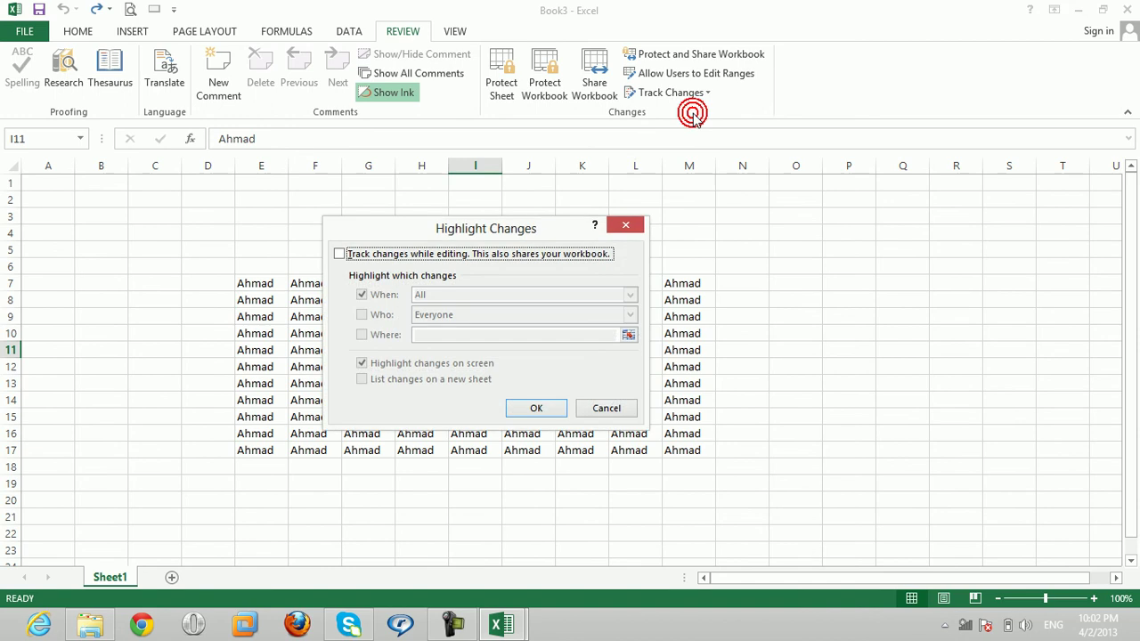
left_click(343, 254)
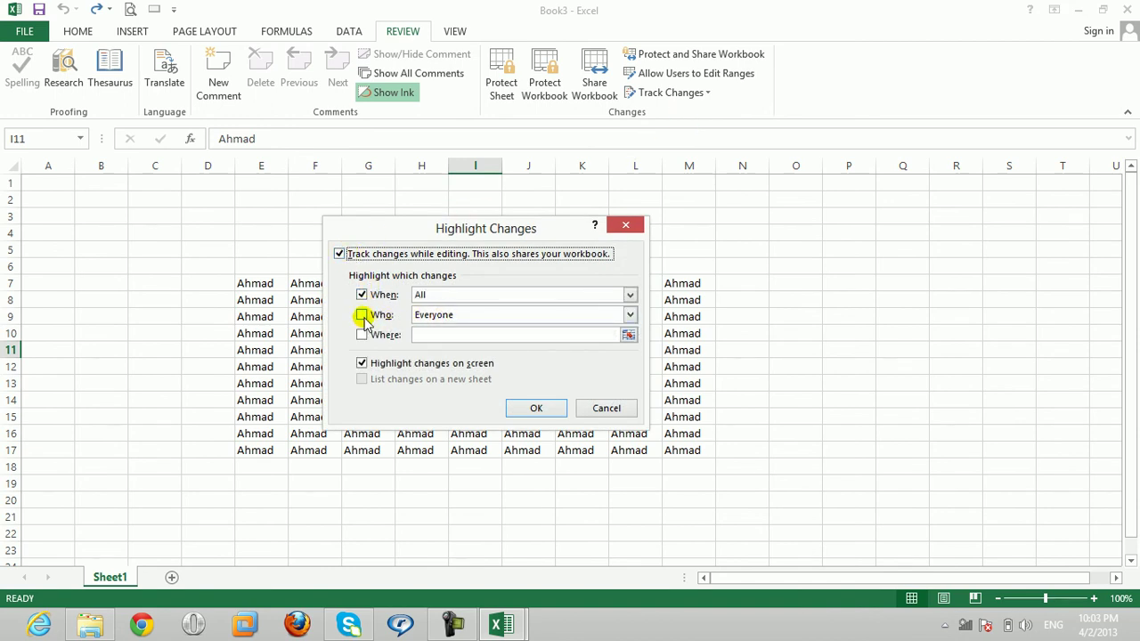
left_click(361, 316)
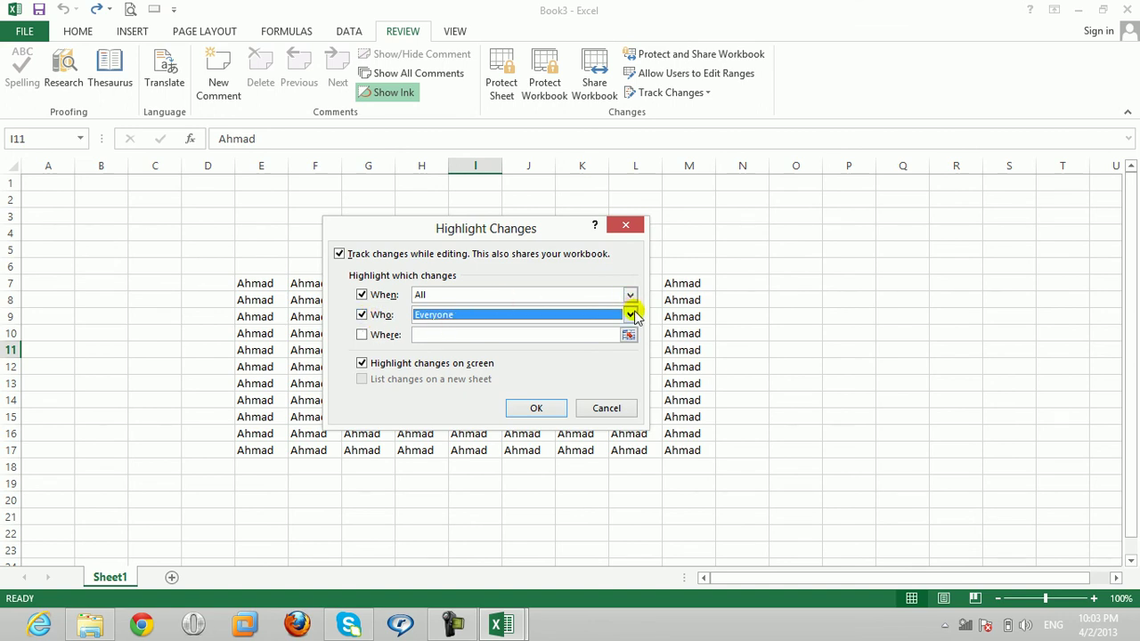
left_click(631, 314)
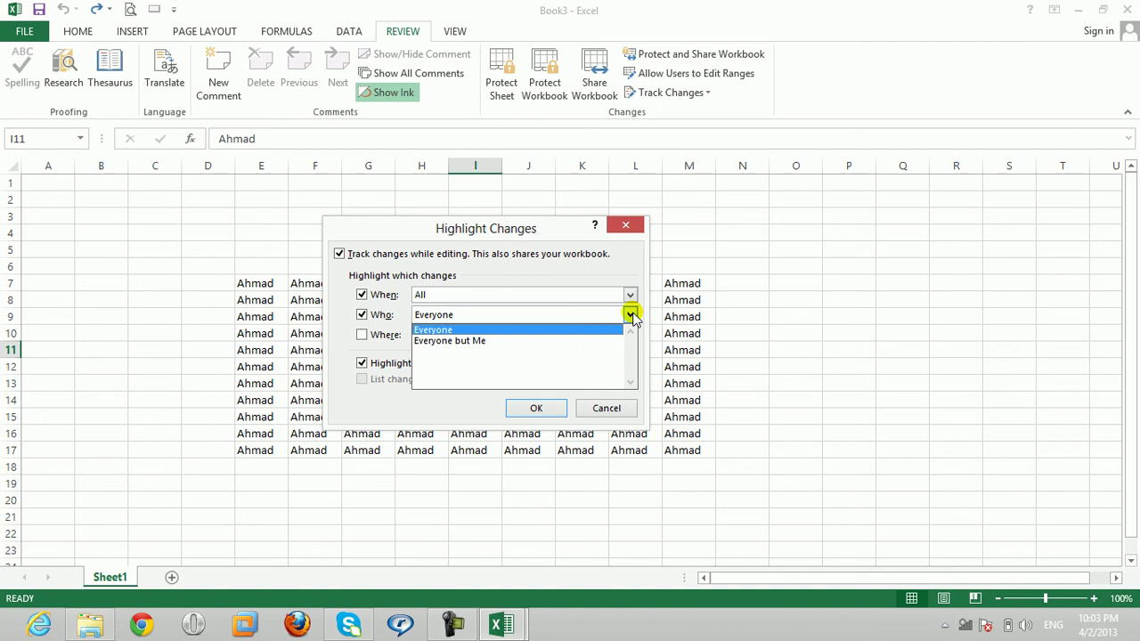
left_click(630, 316)
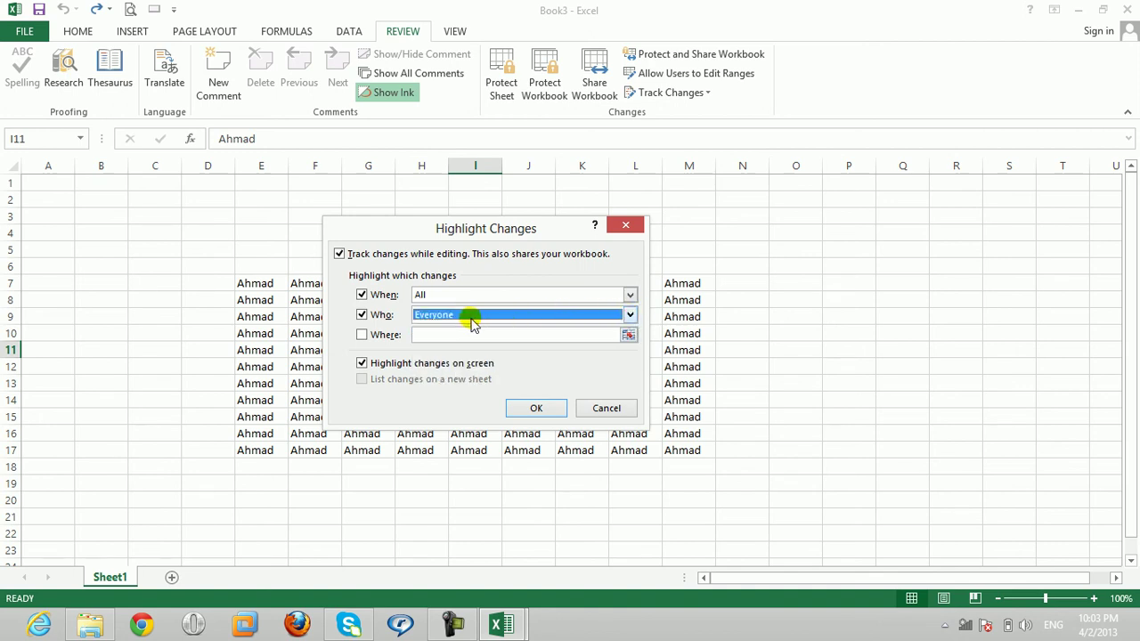
left_click(361, 315)
left_click(538, 408)
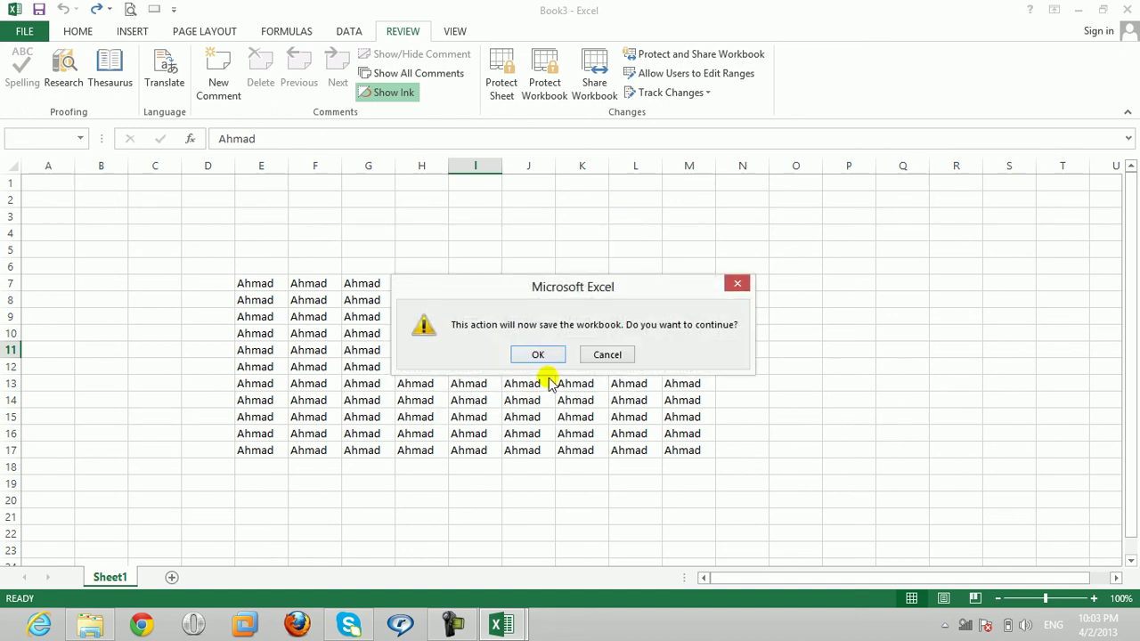
Step: Save the workbook as shared and replace H12's entry with test text 'dsfsafasfasd'
left_click(541, 352)
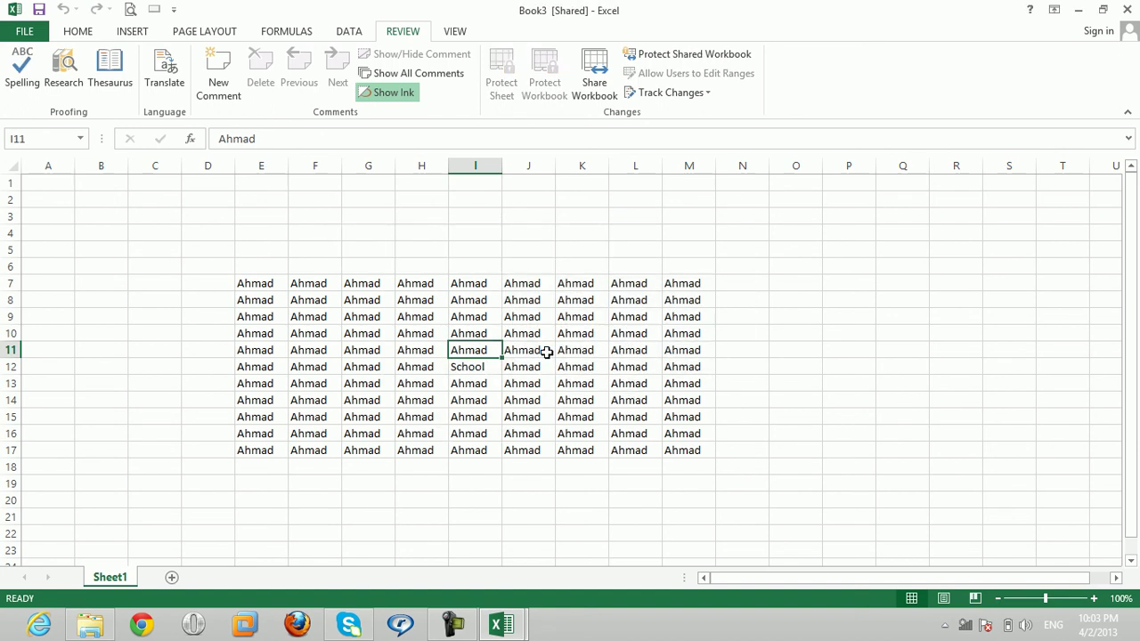
left_click(438, 366)
type("dsfsafasfasd")
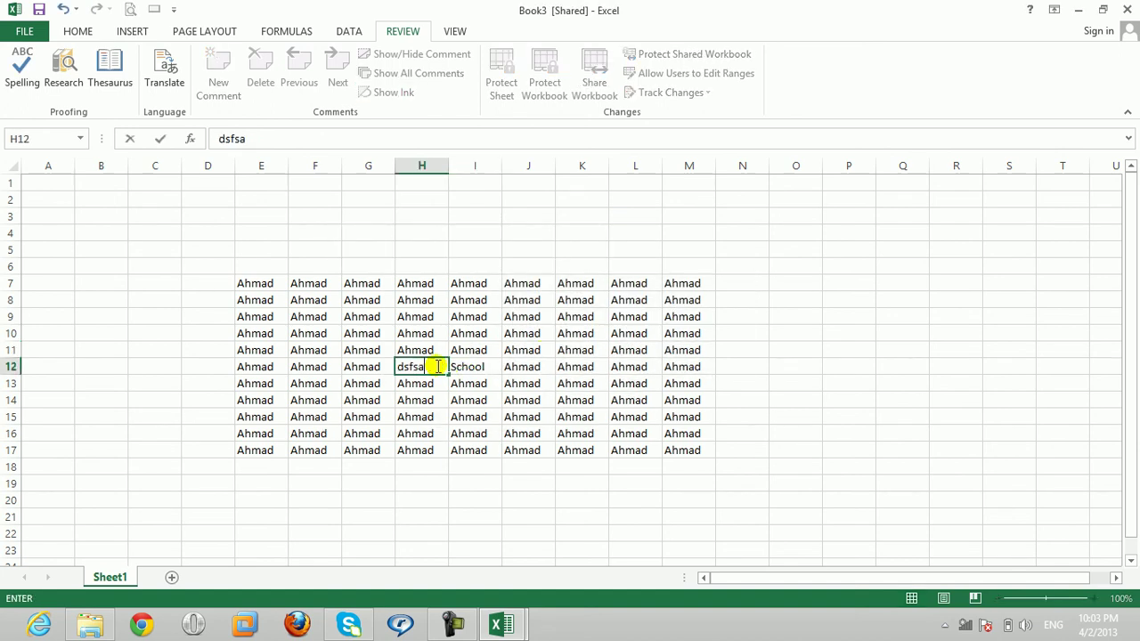
key("Return")
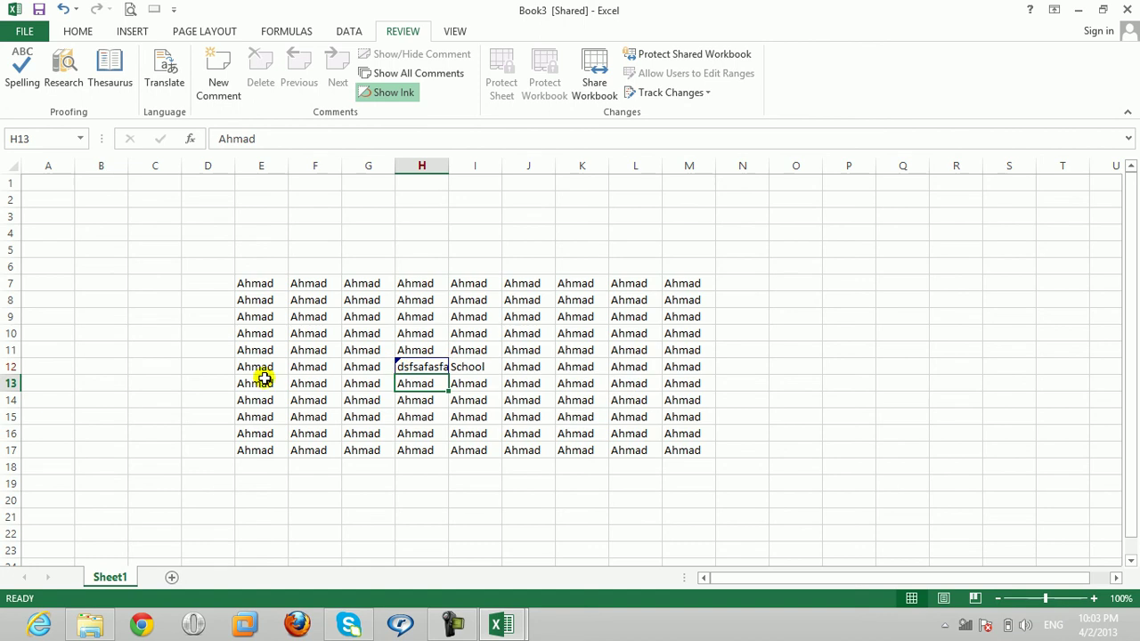
Step: Overwrite E11, G9 and J9 with test text 'sdfsadf', 'dsfadsf' and 'dfadsada'
key("Left")
key("Up")
key("Up")
key("Left")
key("Left")
type("sdfsadf")
key("Right")
key("Up")
key("Up")
key("Right")
type("dsfadsf")
key("Right")
key("Right")
key("Right")
type("dfadsada")
key("Right")
key("Down")
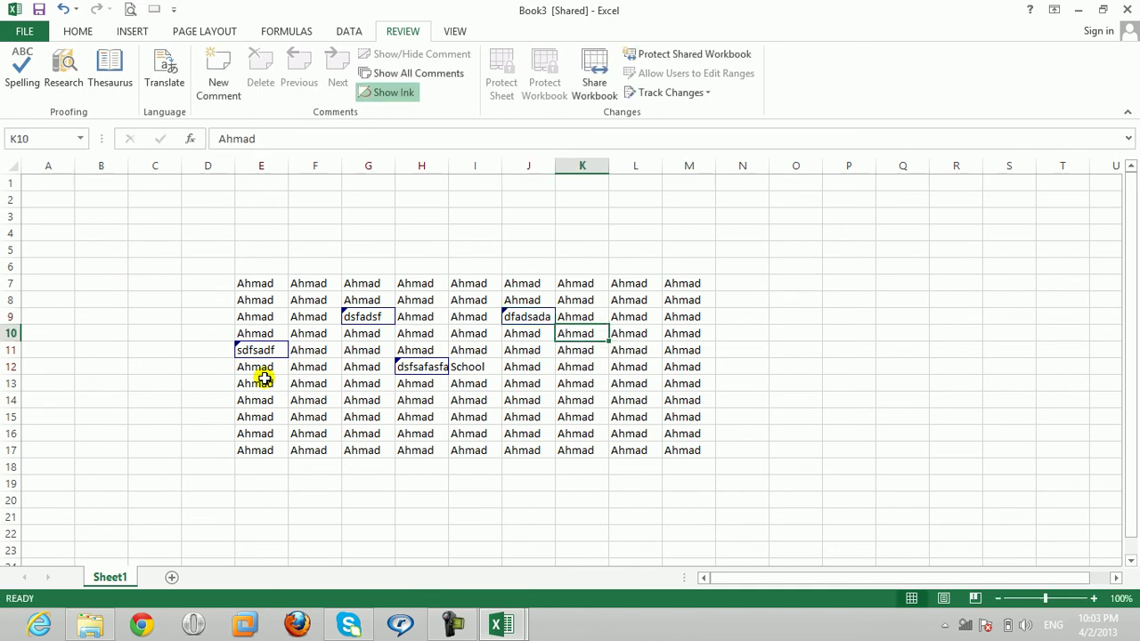
left_click(784, 374)
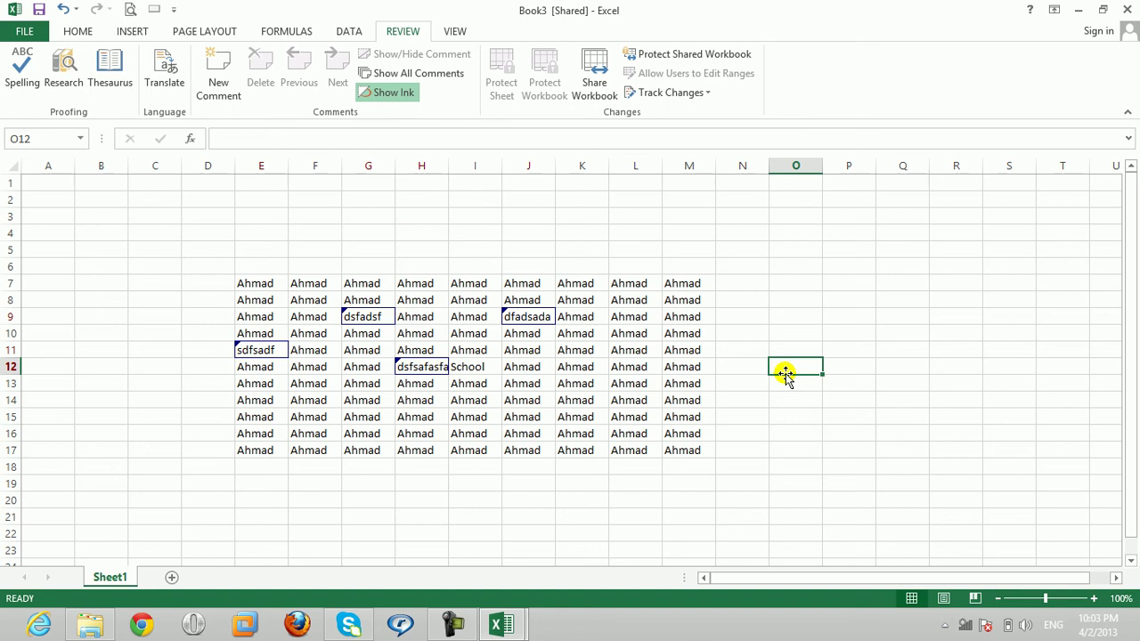
left_click(693, 95)
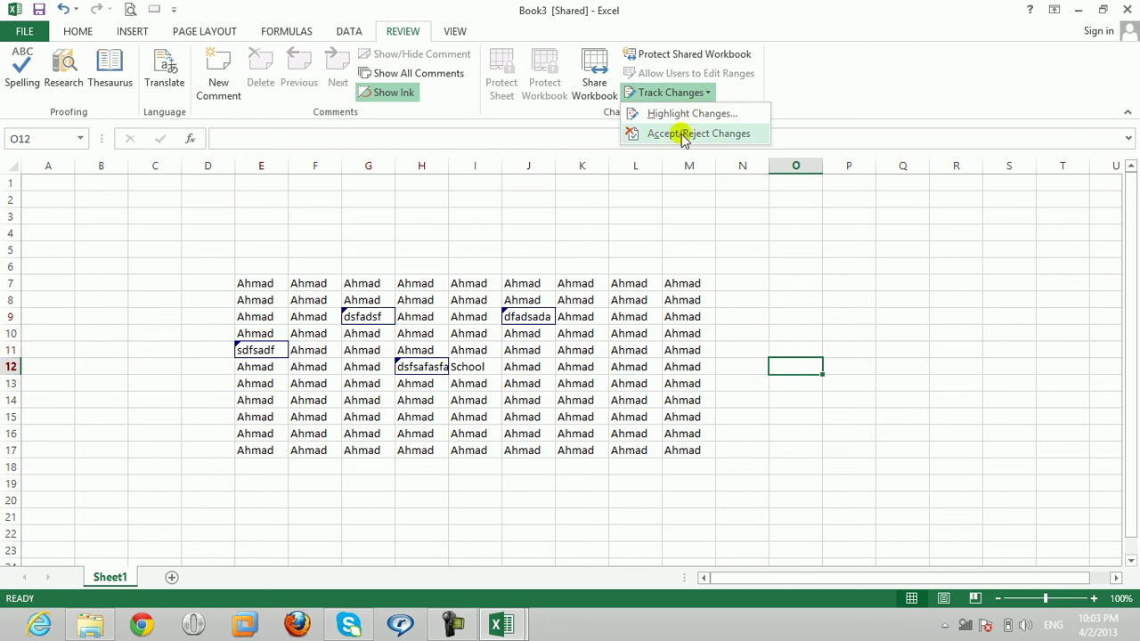
Step: Save the workbook and start reviewing all tracked changes not yet reviewed
left_click(683, 134)
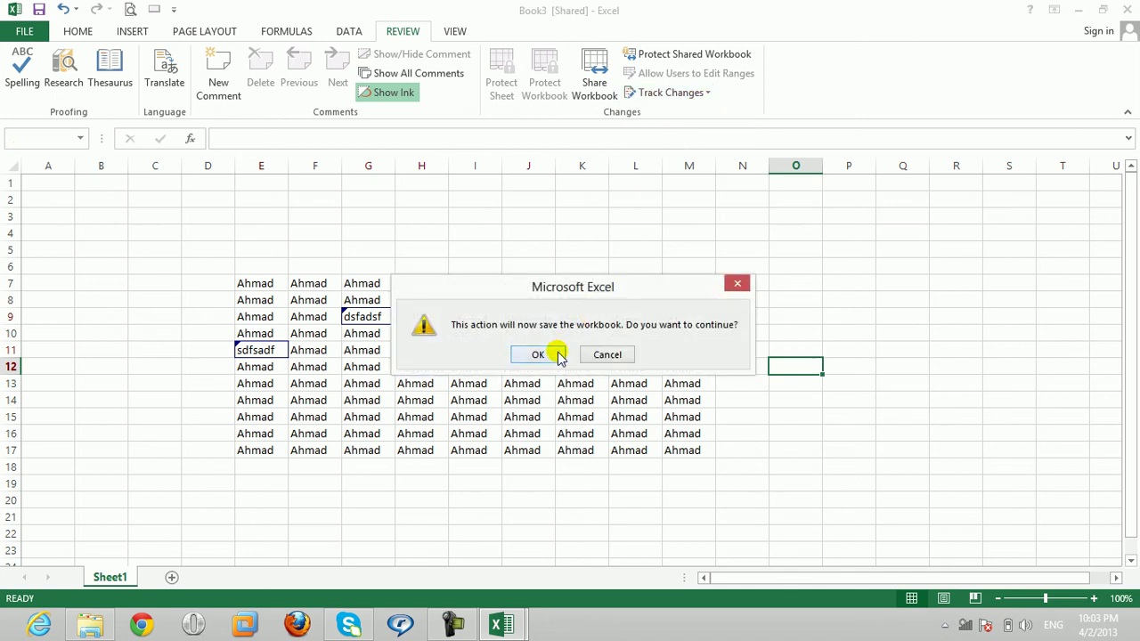
left_click(559, 355)
left_click(533, 376)
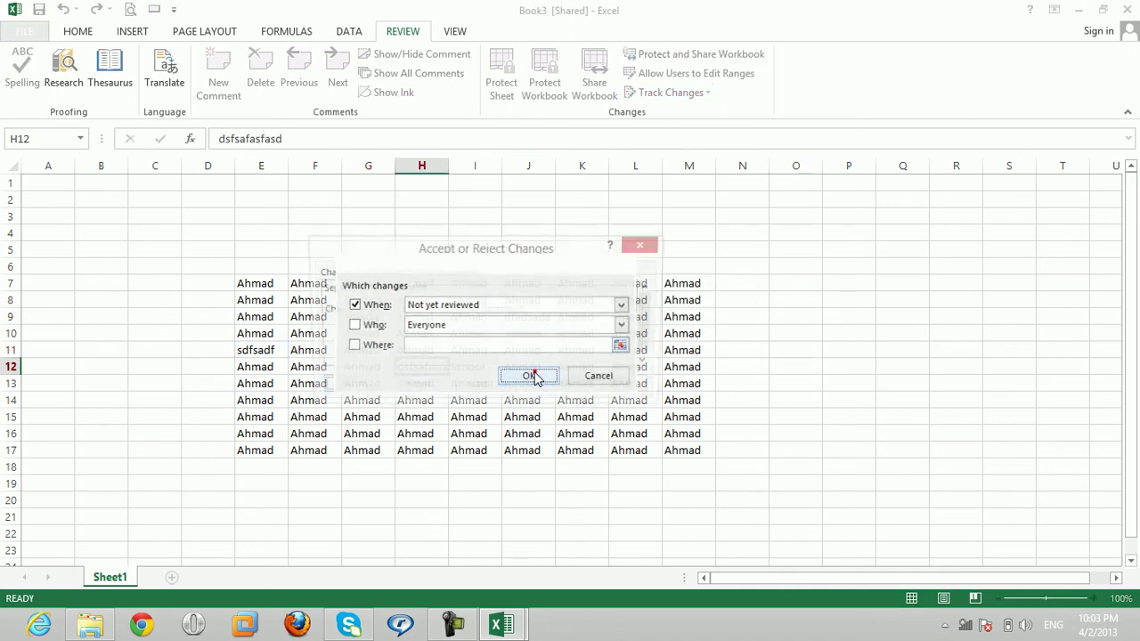
left_click_drag(407, 246, 733, 147)
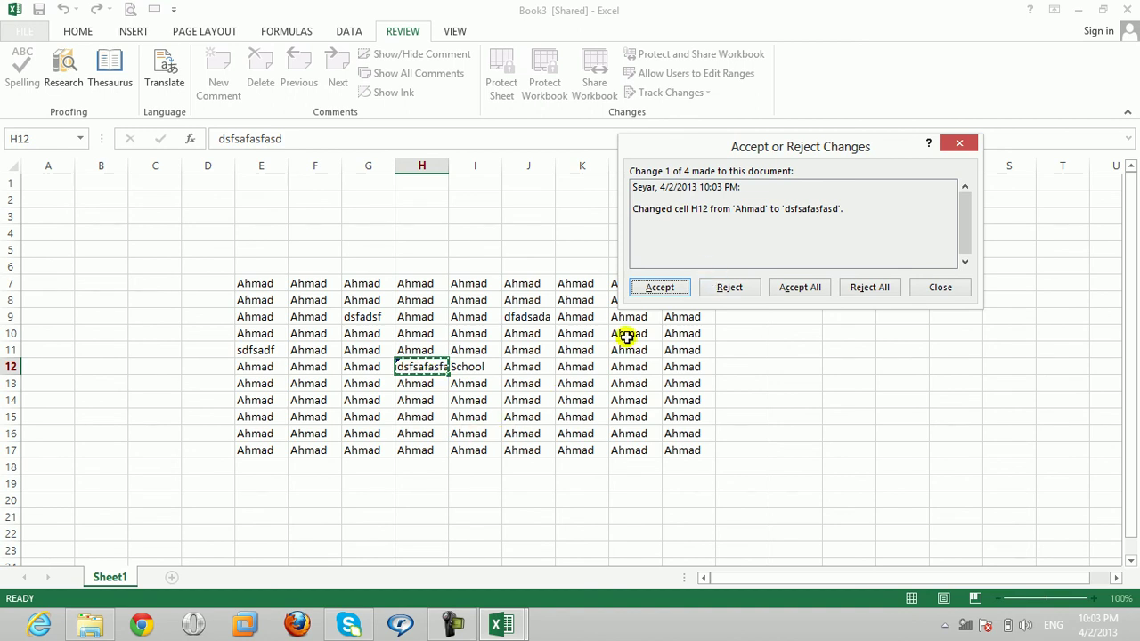
Step: Reject the H12 edit, accept the E11 edit, and reject all remaining changes
left_click(728, 287)
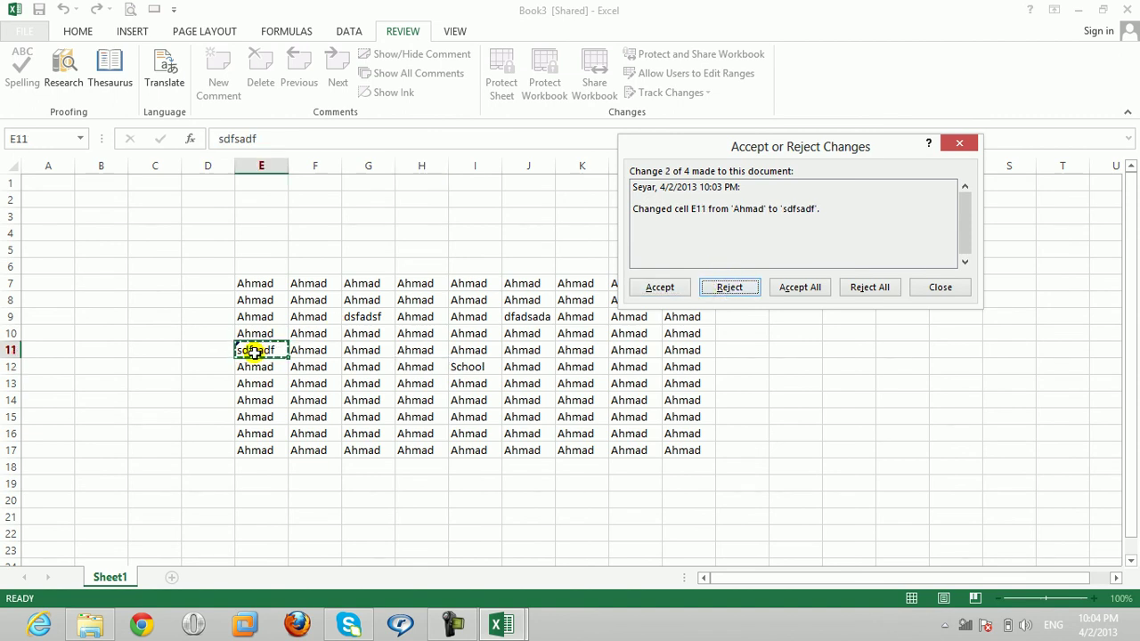
left_click(648, 289)
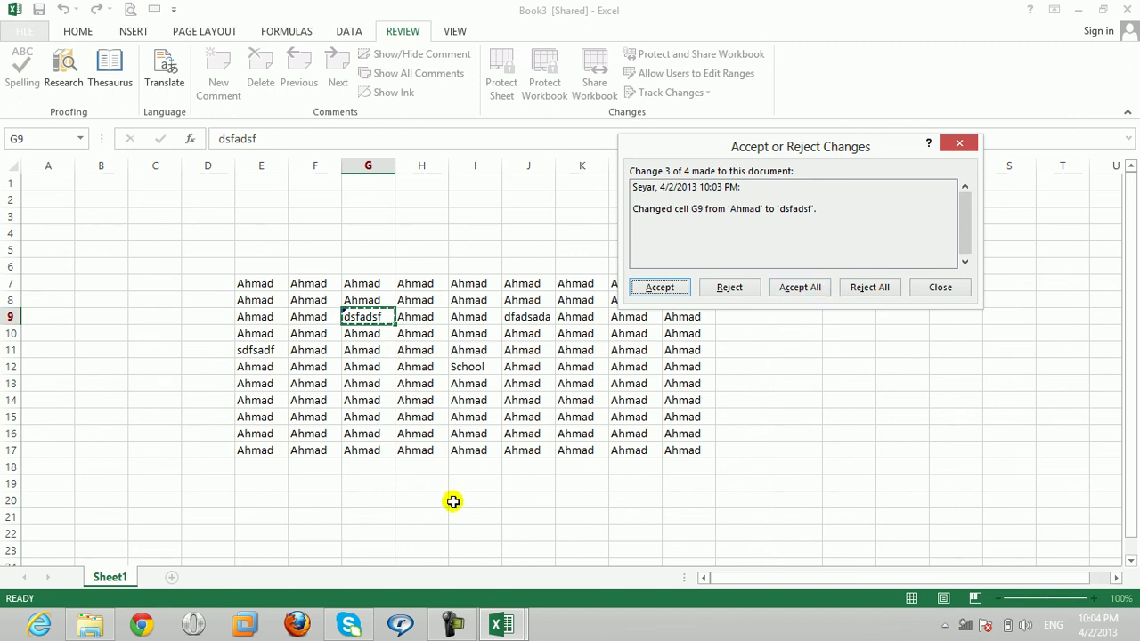
left_click(872, 290)
left_click(538, 354)
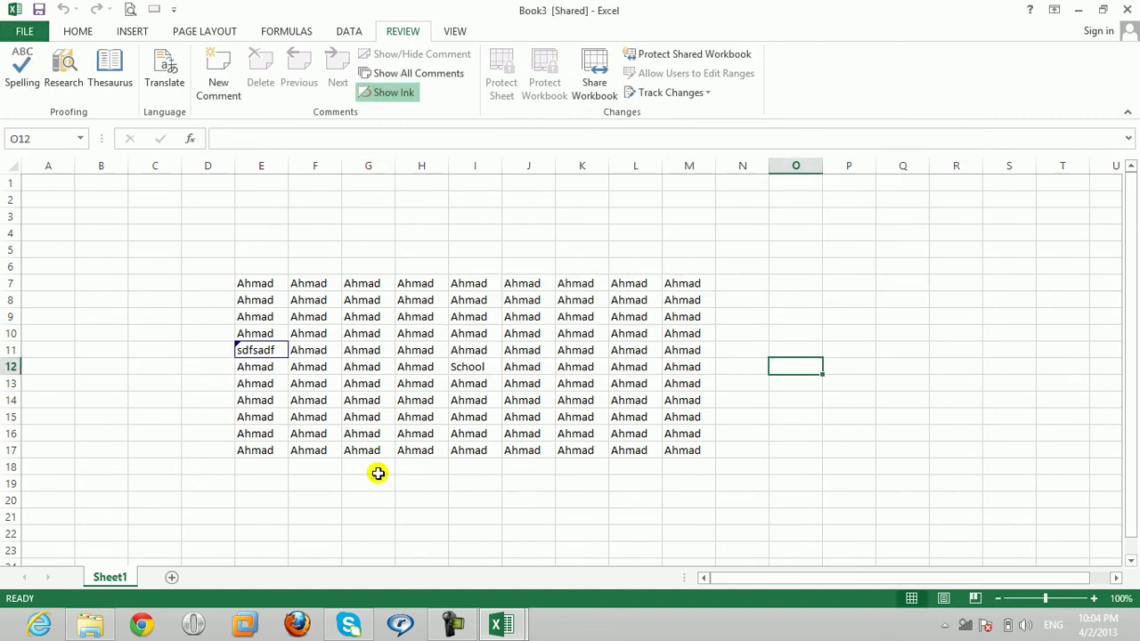
Step: Check cells E11 and G11 and look over the Info page's workbook protection options
left_click(271, 352)
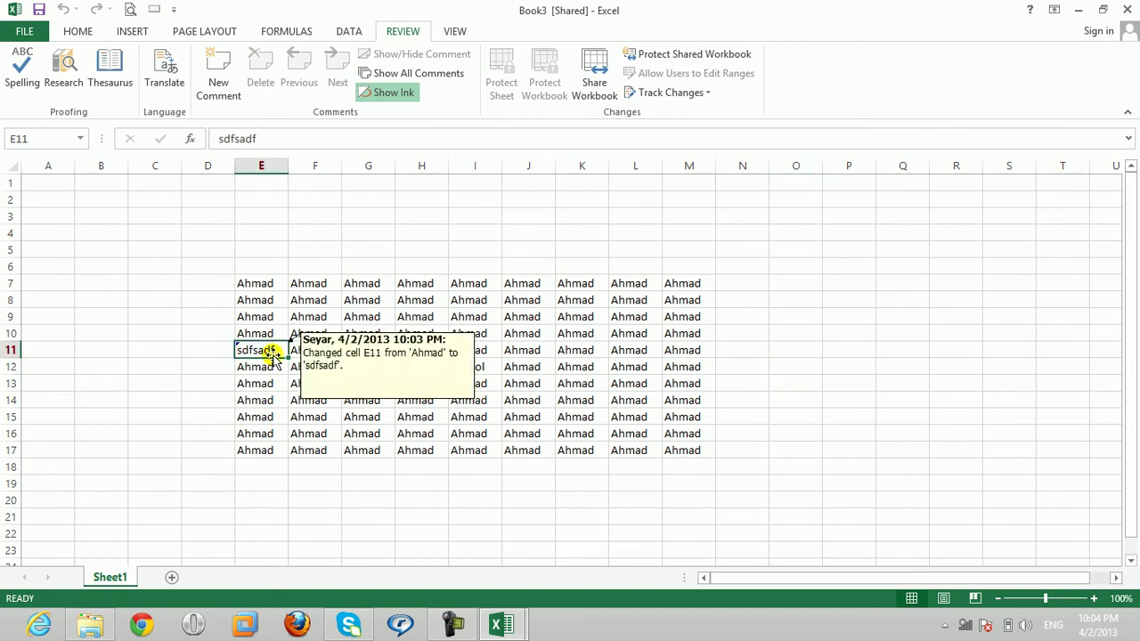
left_click(348, 344)
left_click(348, 344)
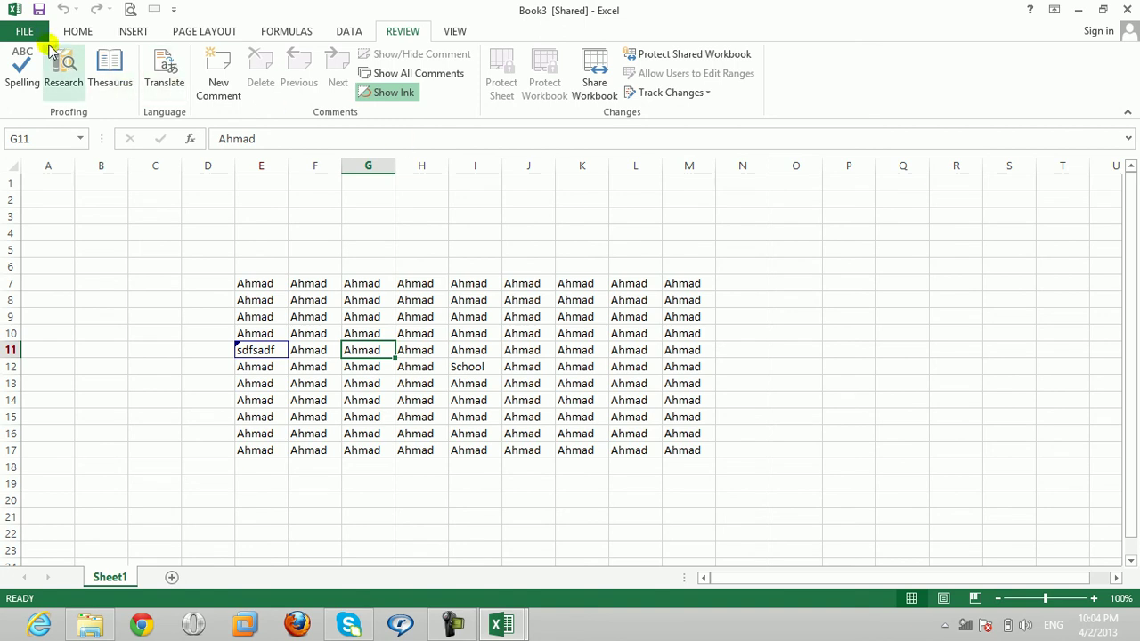
left_click(27, 32)
left_click(200, 220)
left_click(200, 220)
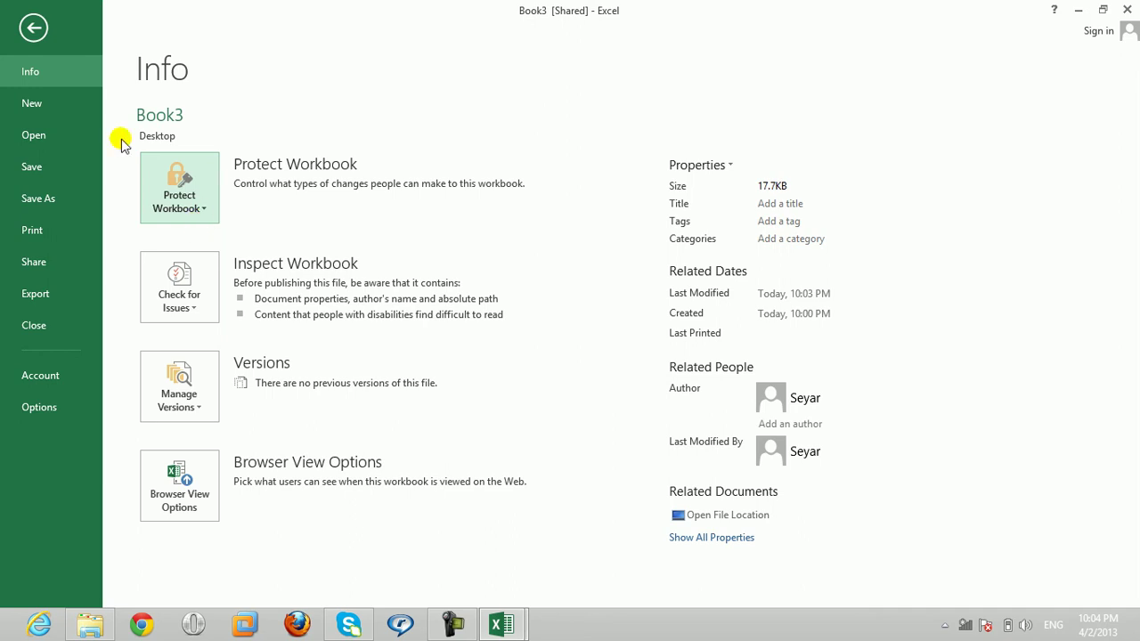
left_click(34, 27)
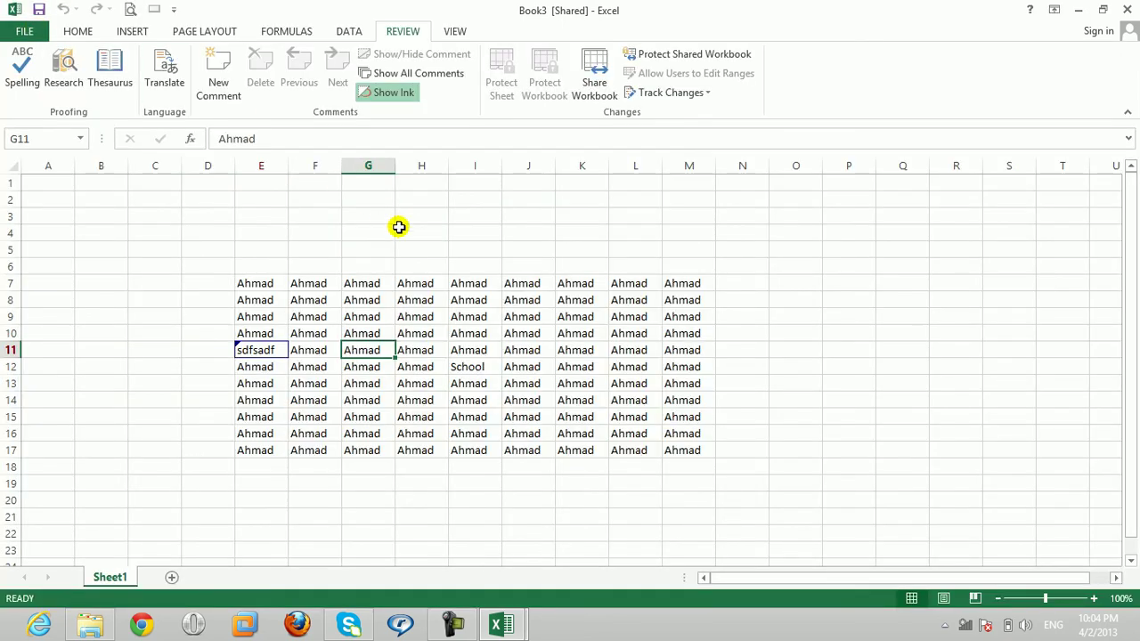
left_click(562, 332)
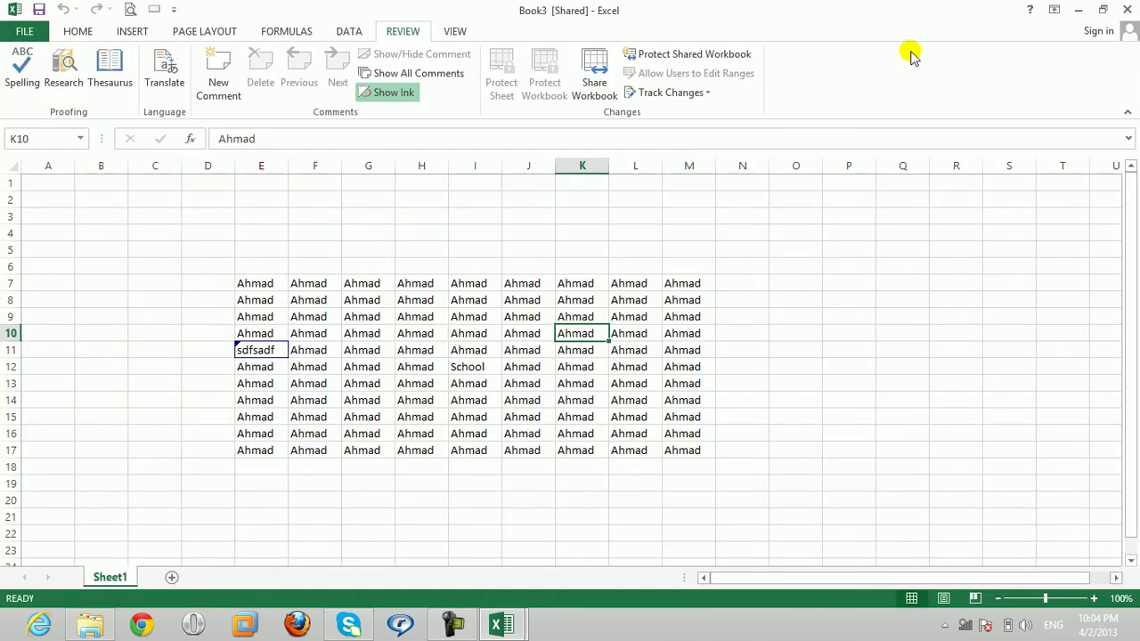
Step: Close Book3 with Don't Save, then close Book1 with Alt+F4
left_click(1125, 9)
left_click(557, 330)
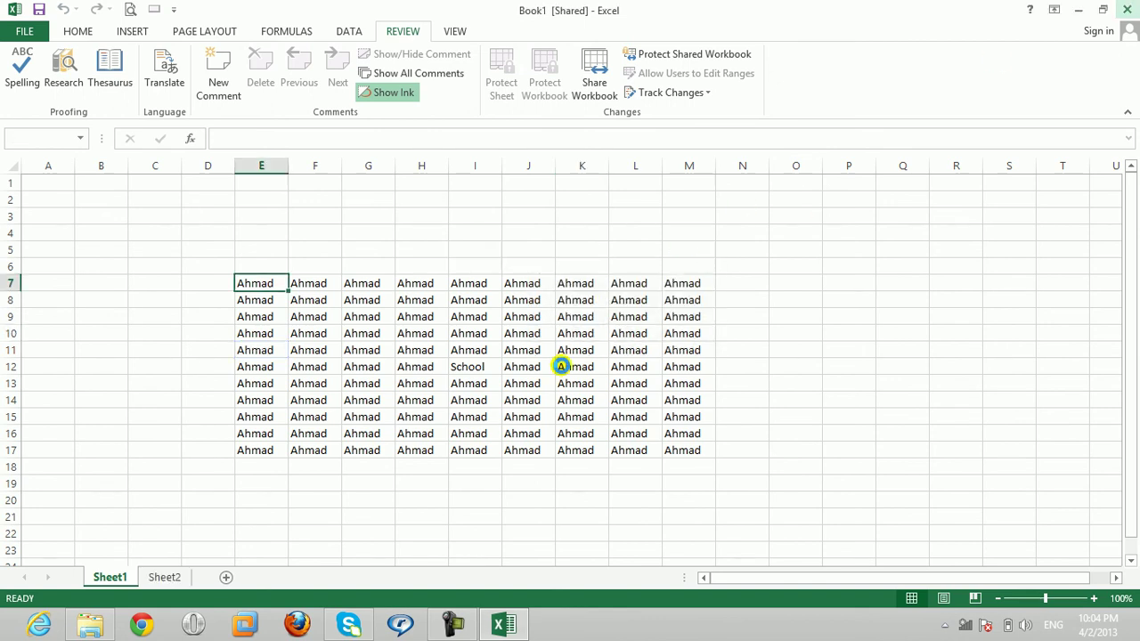
key("alt+F4")
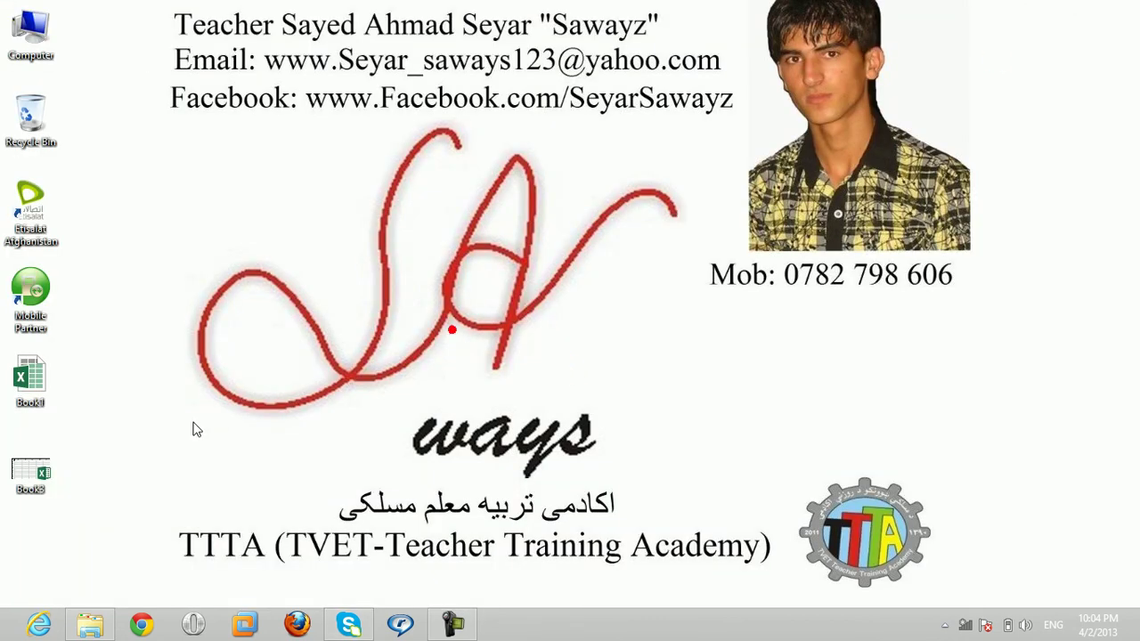
Step: Delete the Book1 and Book3 workbook files from the desktop
left_click_drag(127, 353, 22, 470)
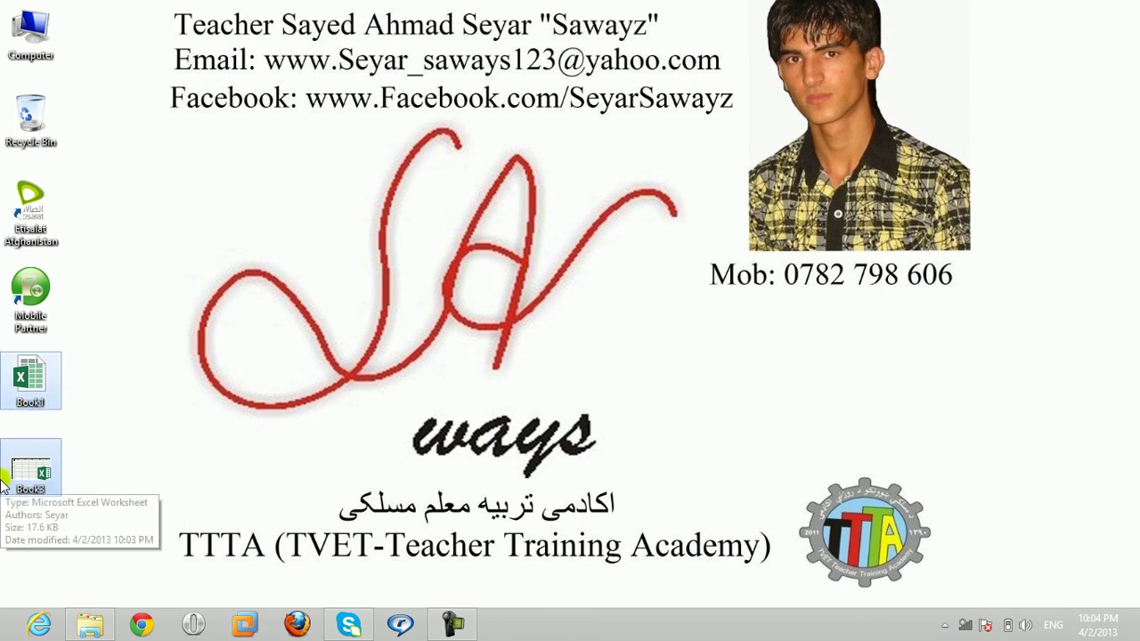
key("Delete")
left_click(398, 213)
Step: Launch Excel from the Run box and start a blank workbook
key("super+r")
key("Return")
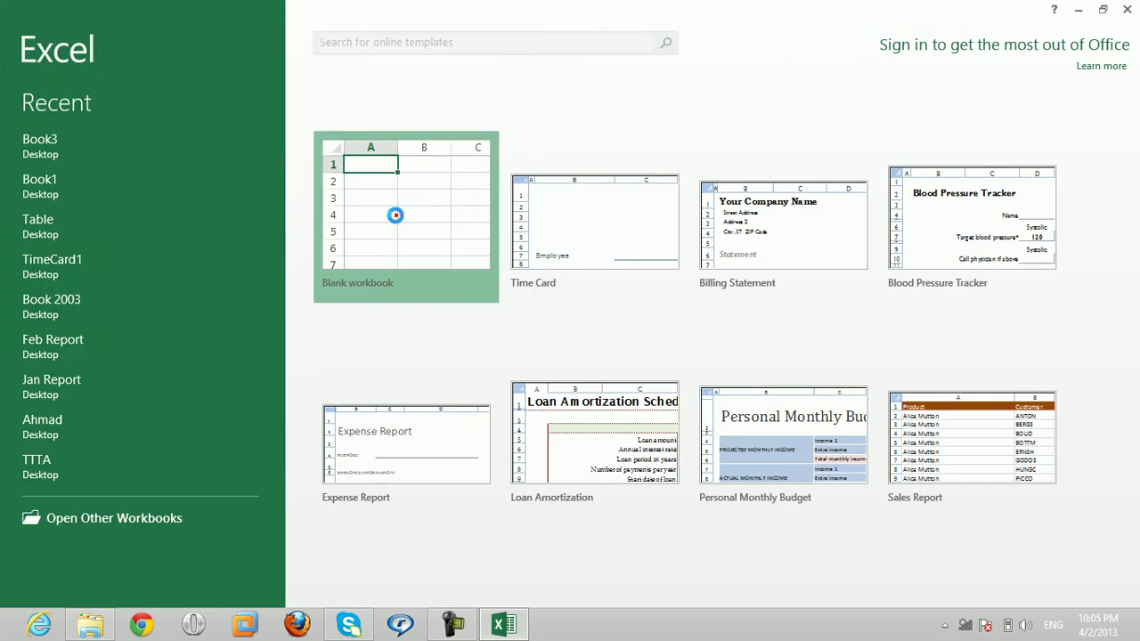
left_click(395, 214)
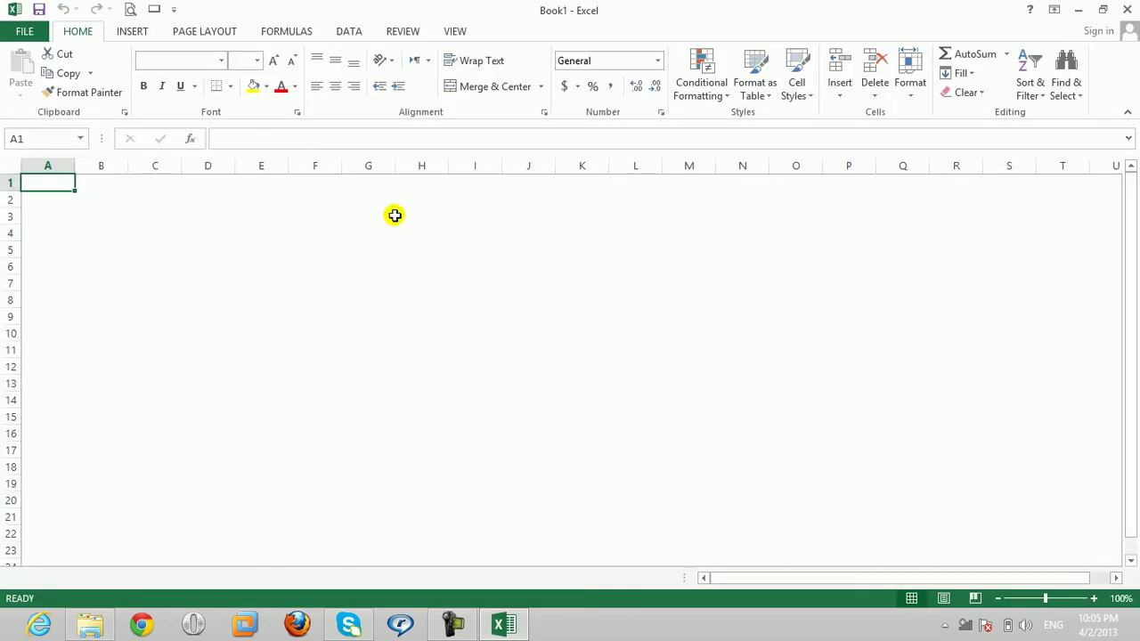
Step: Fill every cell of F6:N17 with 'Ahmad' using Ctrl+Enter
left_click(349, 265)
left_click_drag(303, 268, 763, 452)
type("Ahmad")
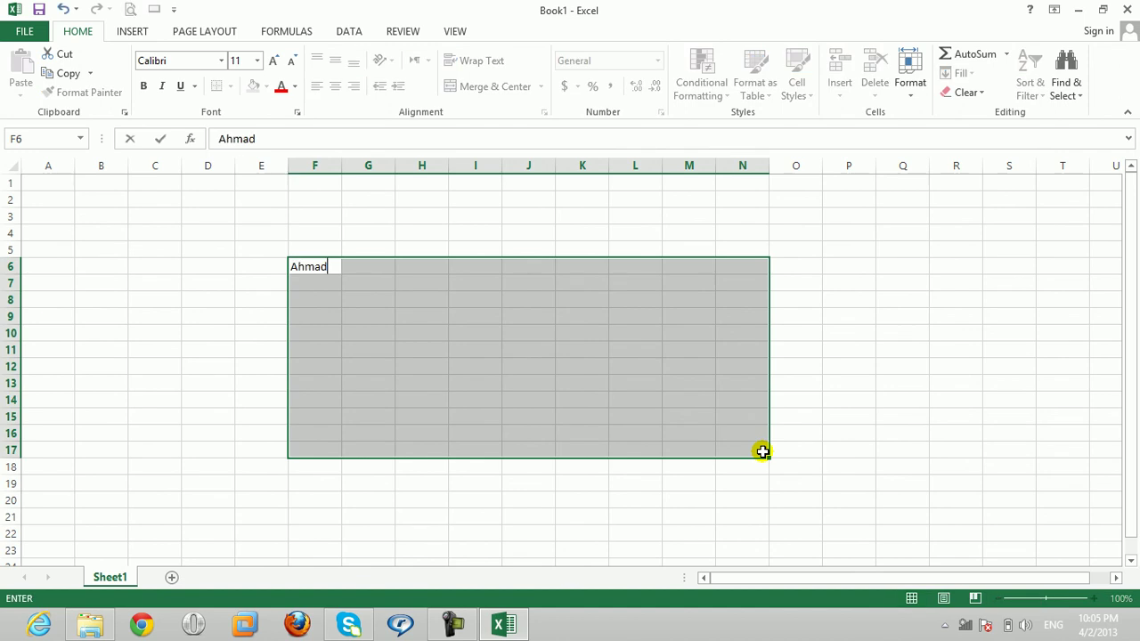
key("ctrl+Return")
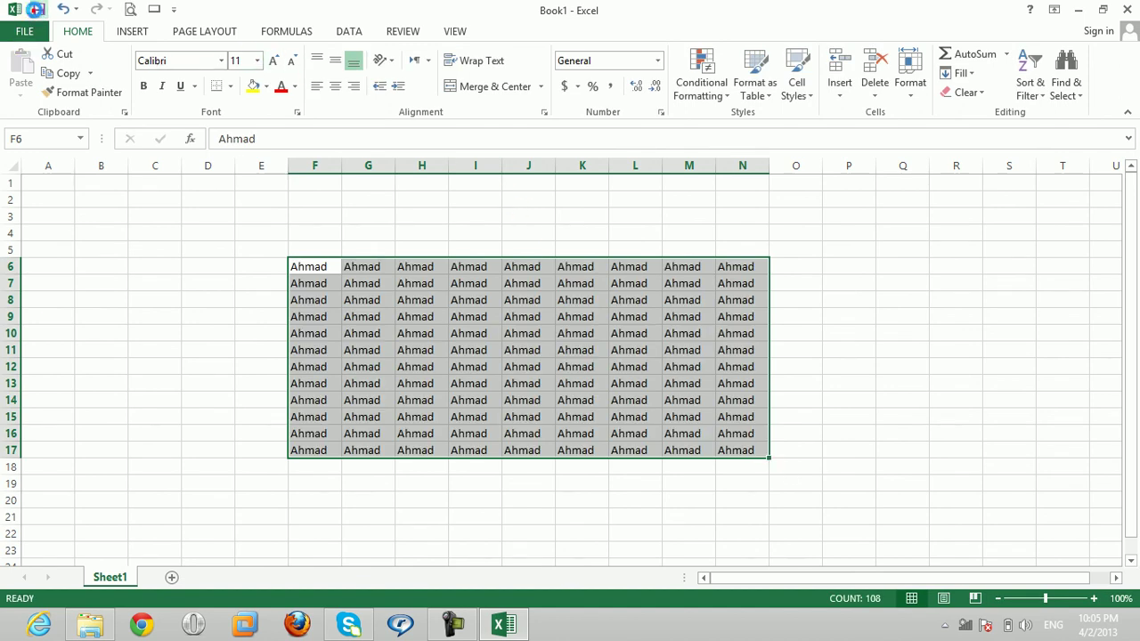
Step: Save the workbook to the Desktop as Book1, close Excel, and reopen Book1
left_click(36, 9)
left_click(427, 175)
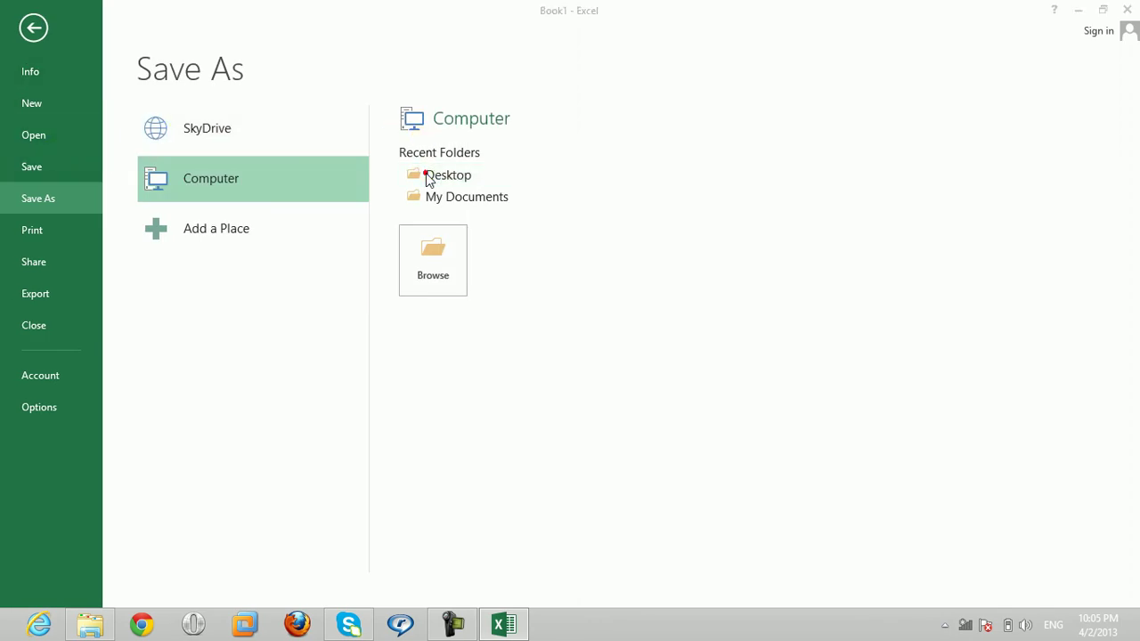
left_click(433, 392)
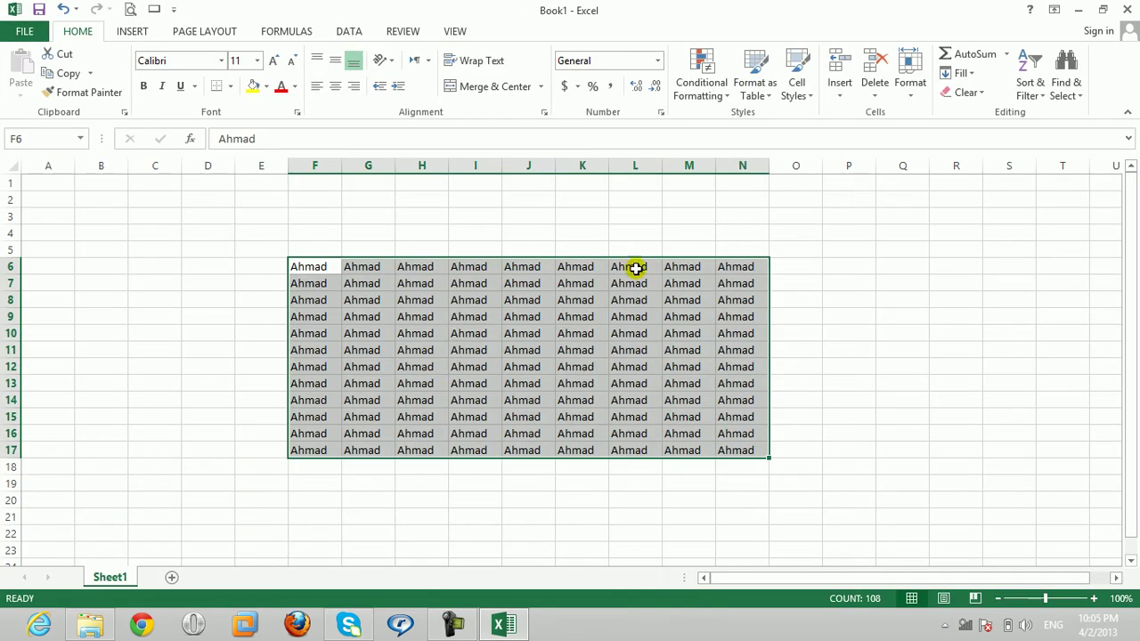
left_click(1128, 9)
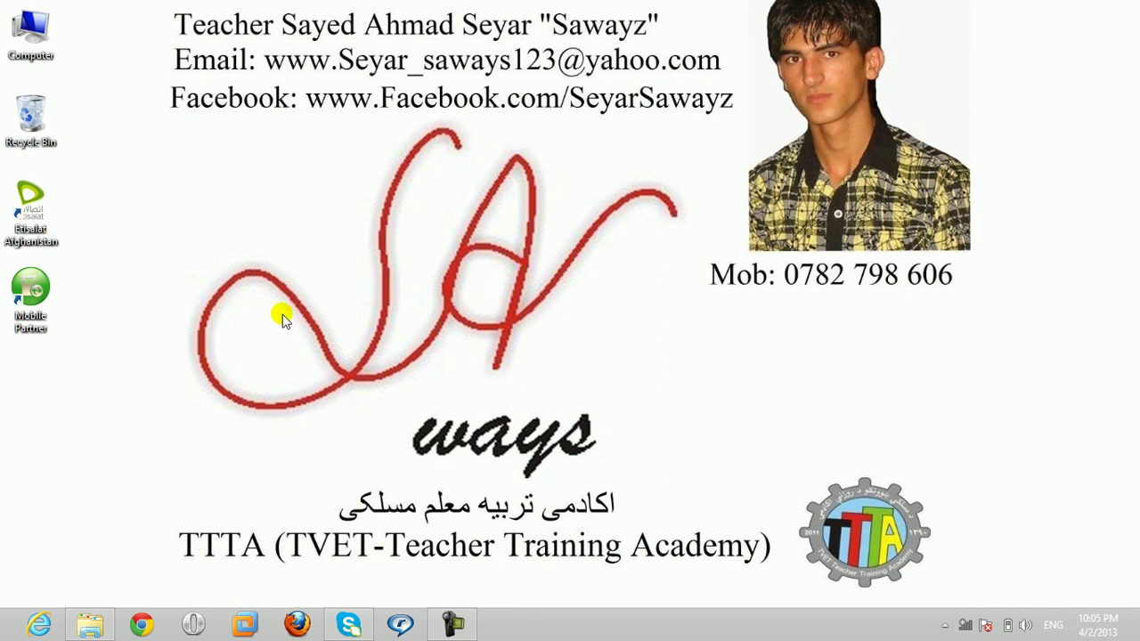
double_click(32, 392)
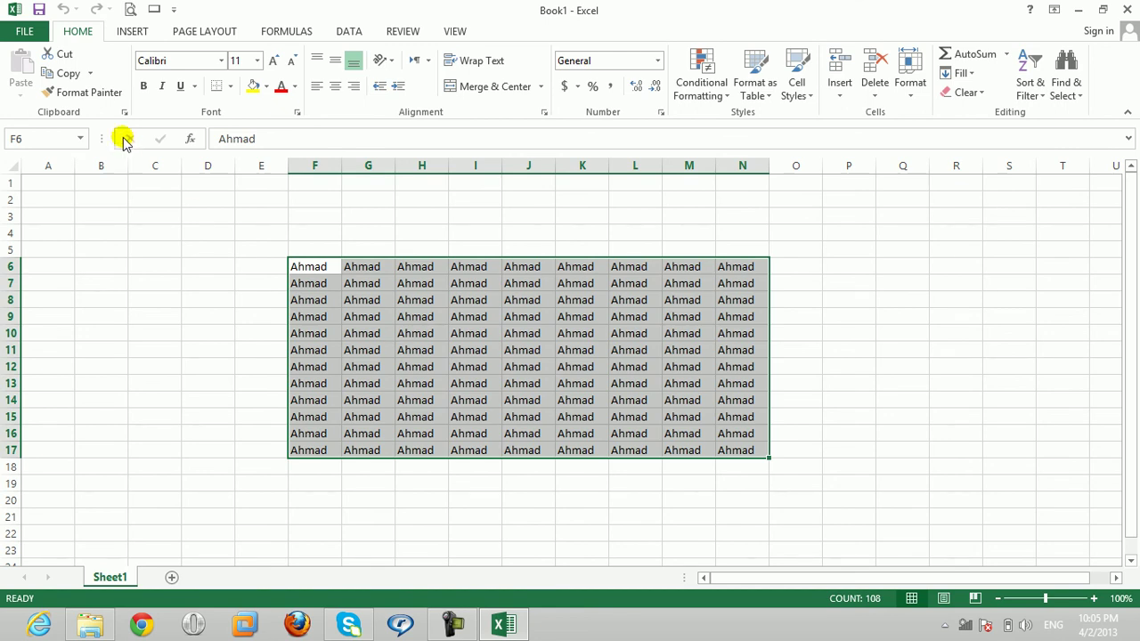
Step: Encrypt Book1 with an open password via Protect Workbook, then close Excel
left_click(35, 34)
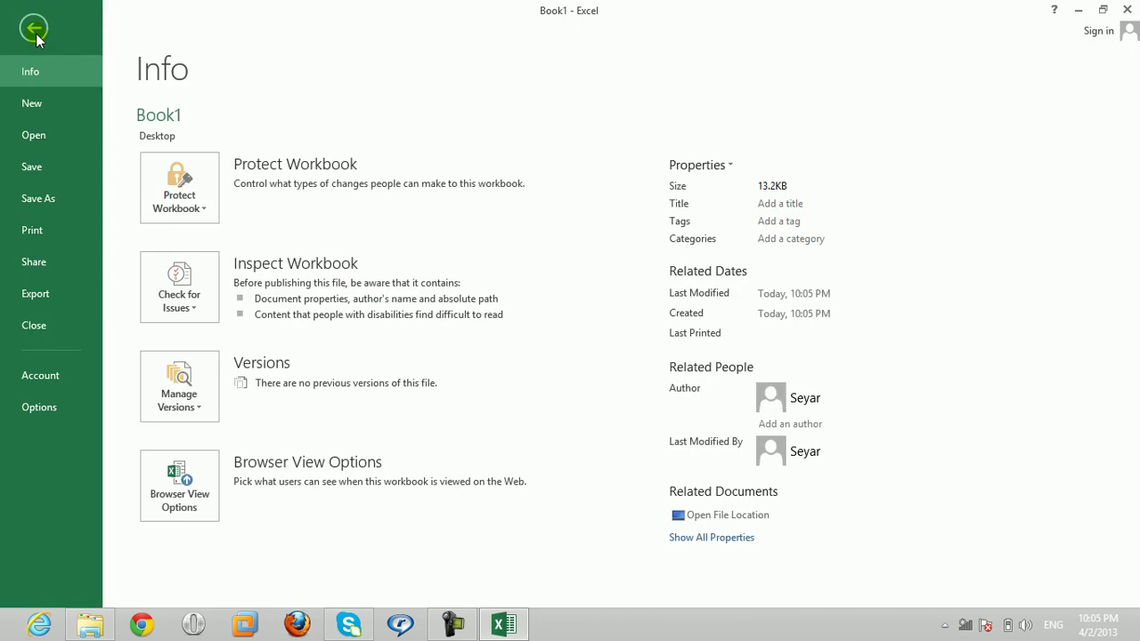
left_click(172, 215)
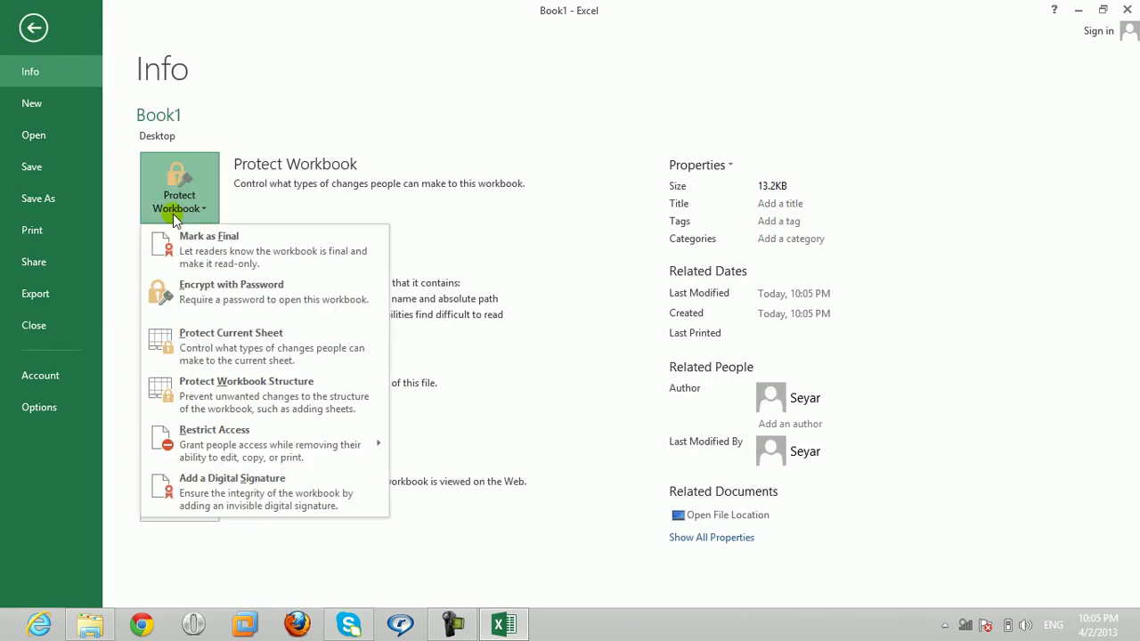
left_click(191, 305)
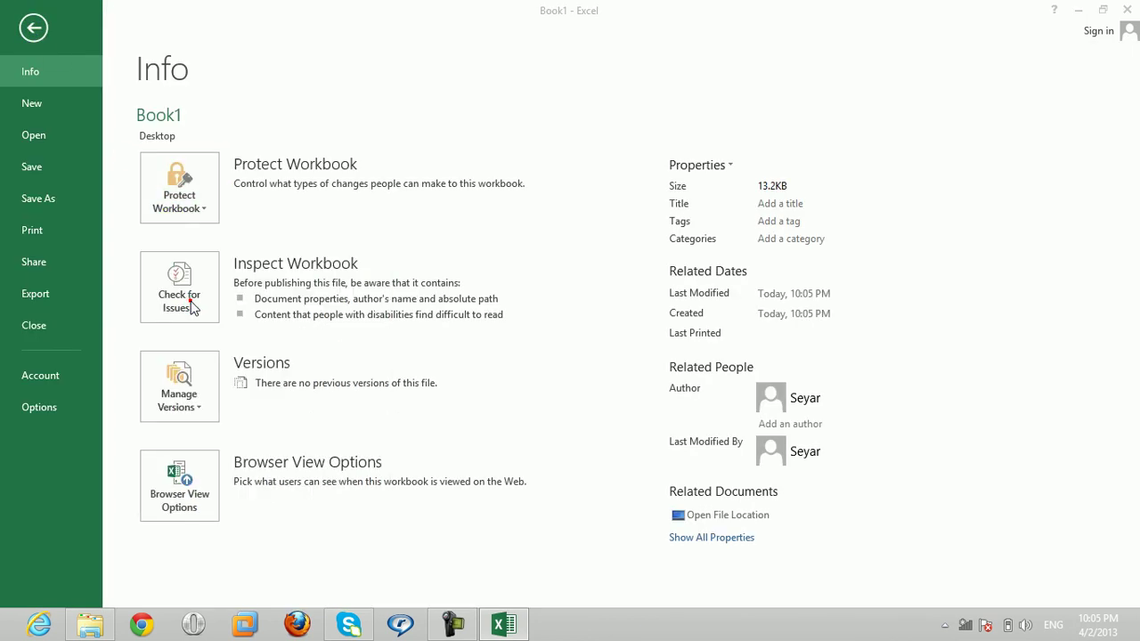
type("•••")
key("Return")
type("•••")
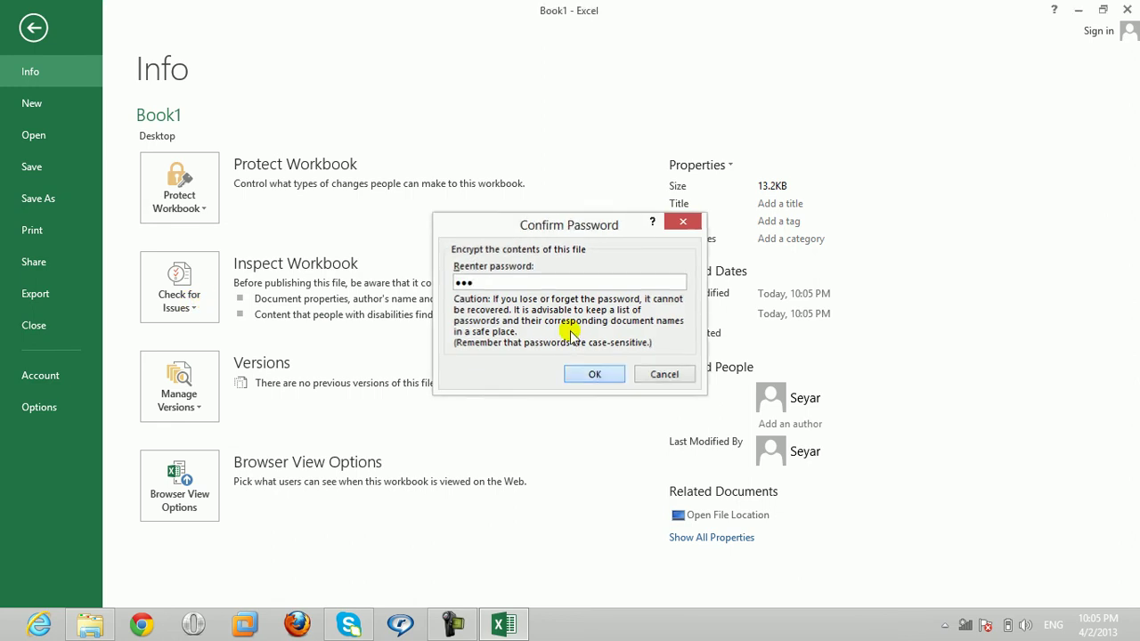
key("Return")
left_click(33, 27)
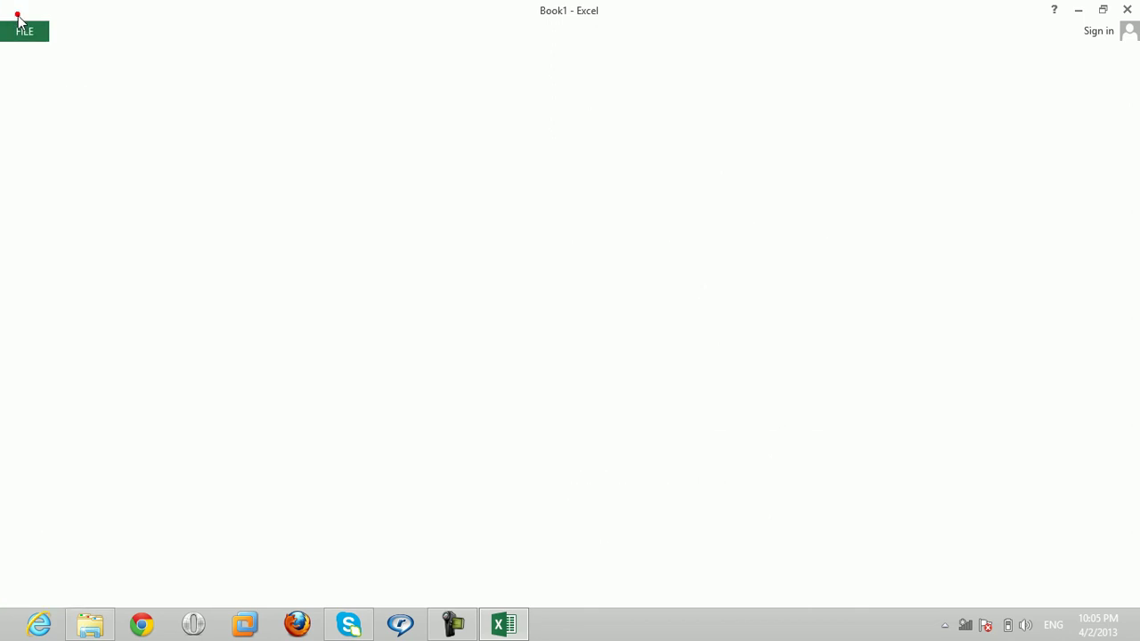
left_click(1128, 9)
Step: Save Book1 on closing, reopen it with its password, and view its File Info page
left_click(499, 329)
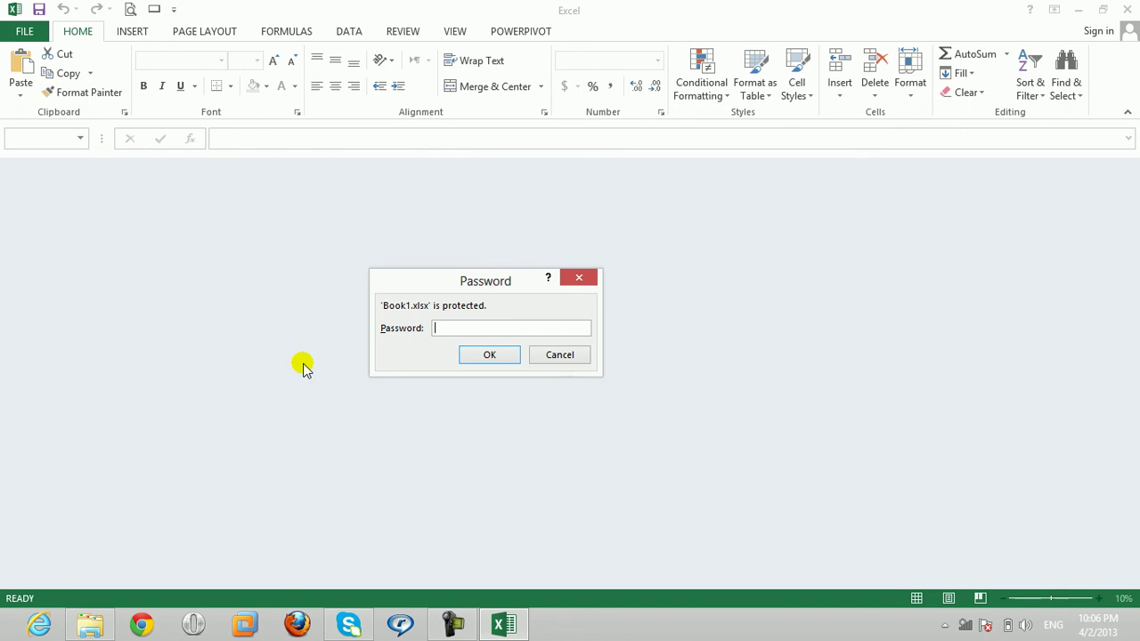
key("Return")
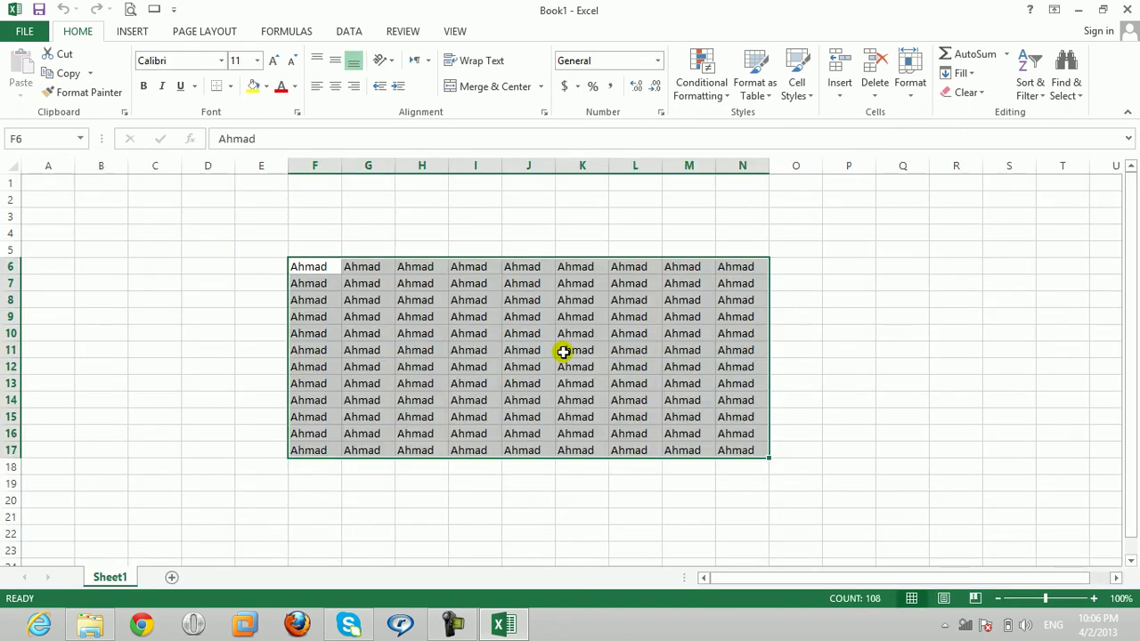
left_click(24, 31)
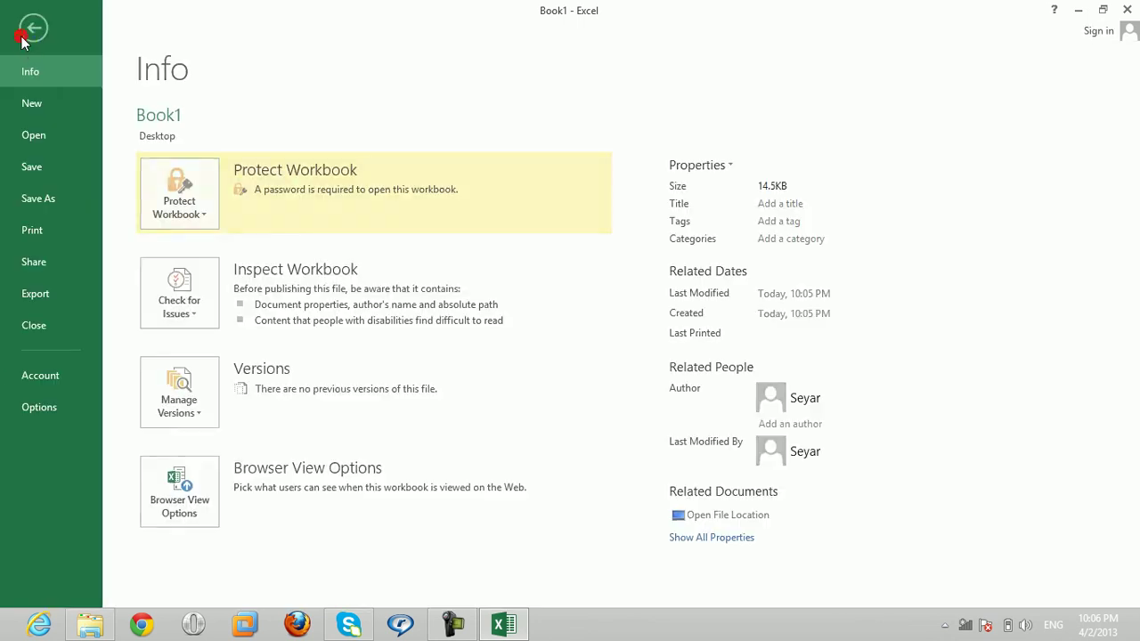
Step: Leave the Info page, exit Excel, and delete the Book1 file from the desktop
left_click(153, 227)
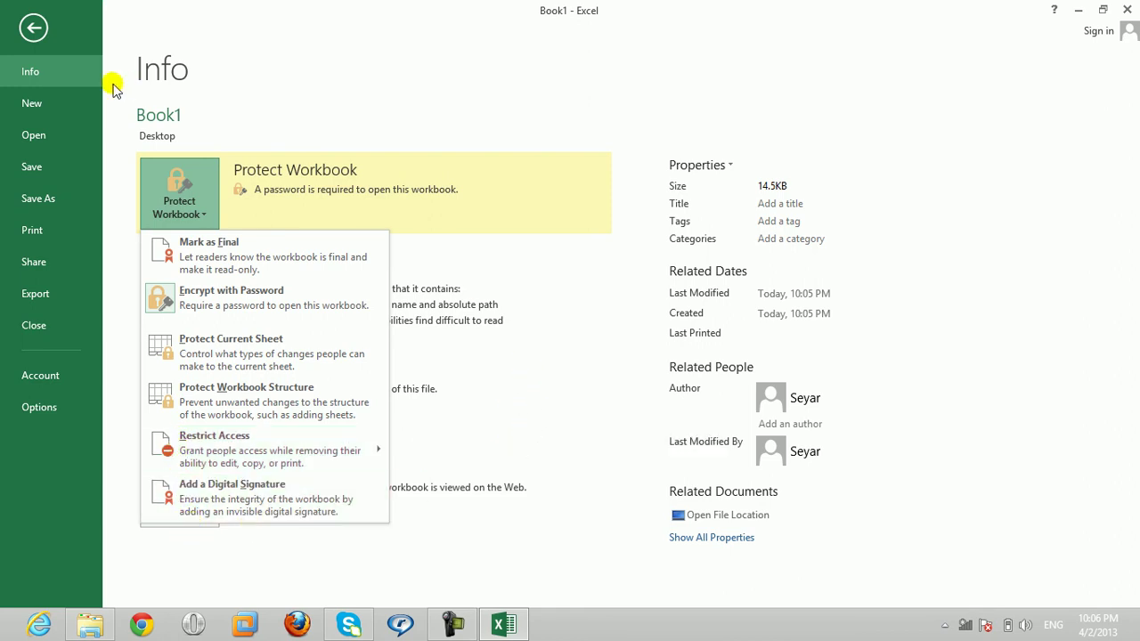
left_click(35, 30)
left_click(35, 30)
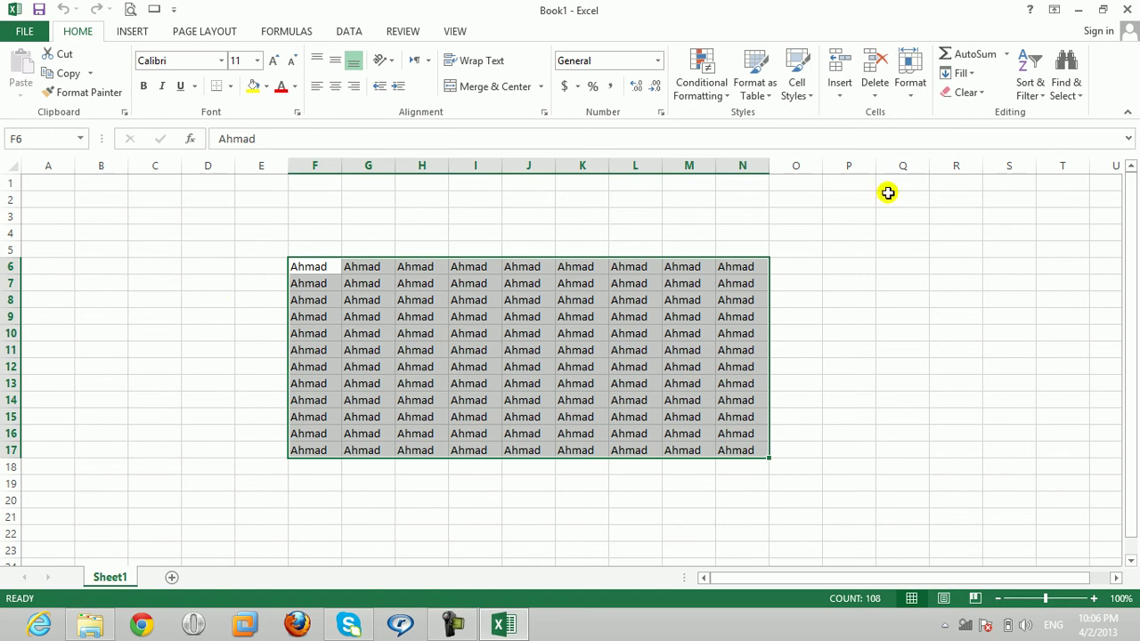
left_click(1124, 10)
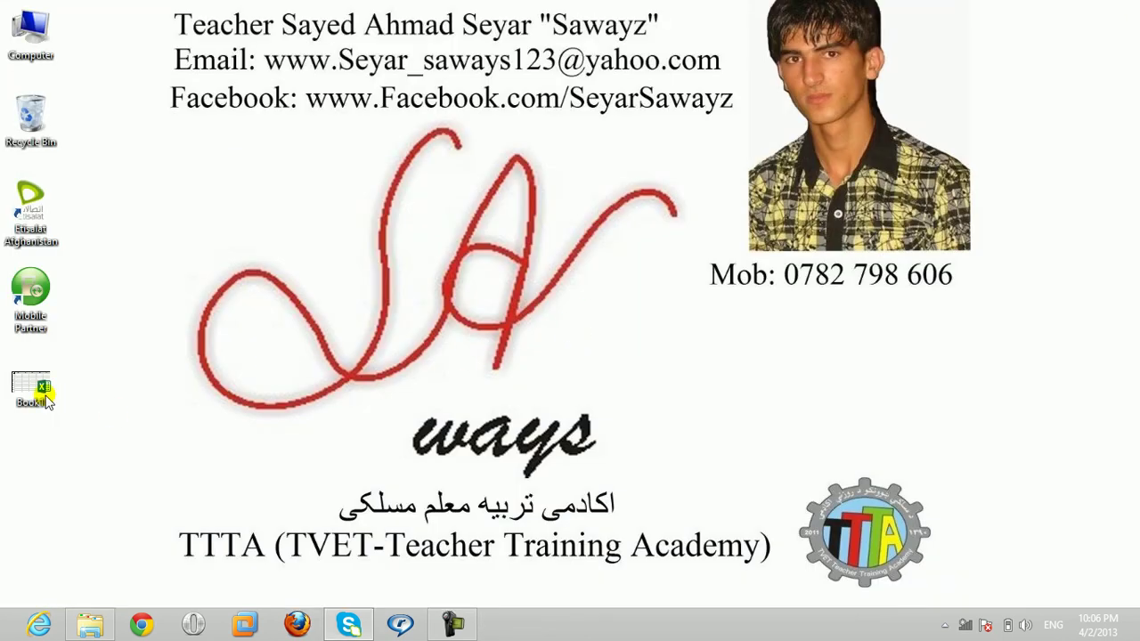
left_click(45, 397)
key("Delete")
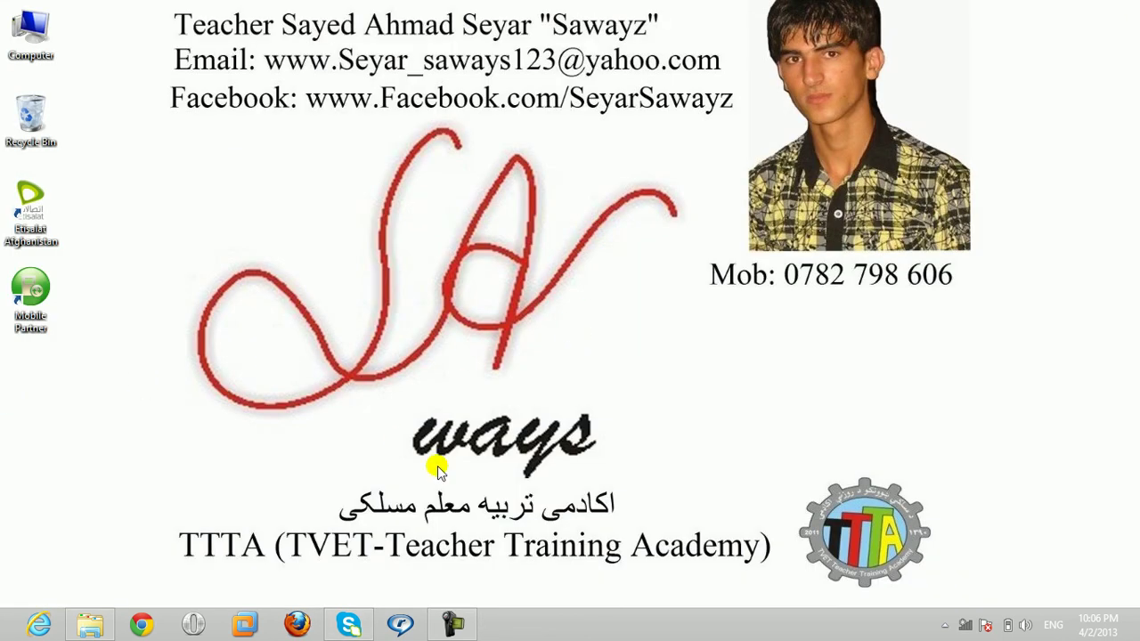